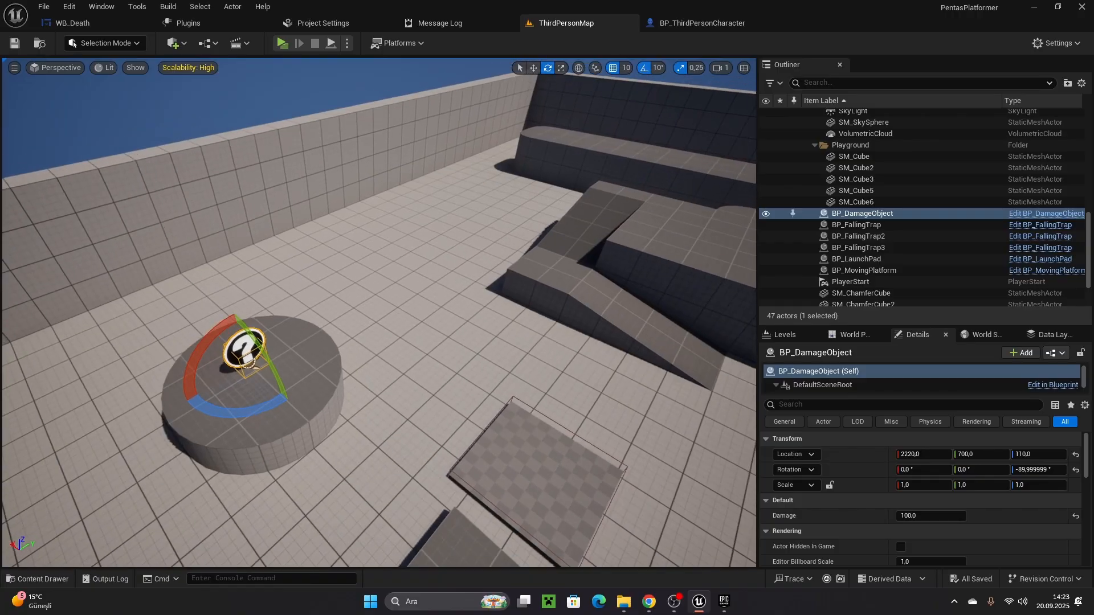
key(w)
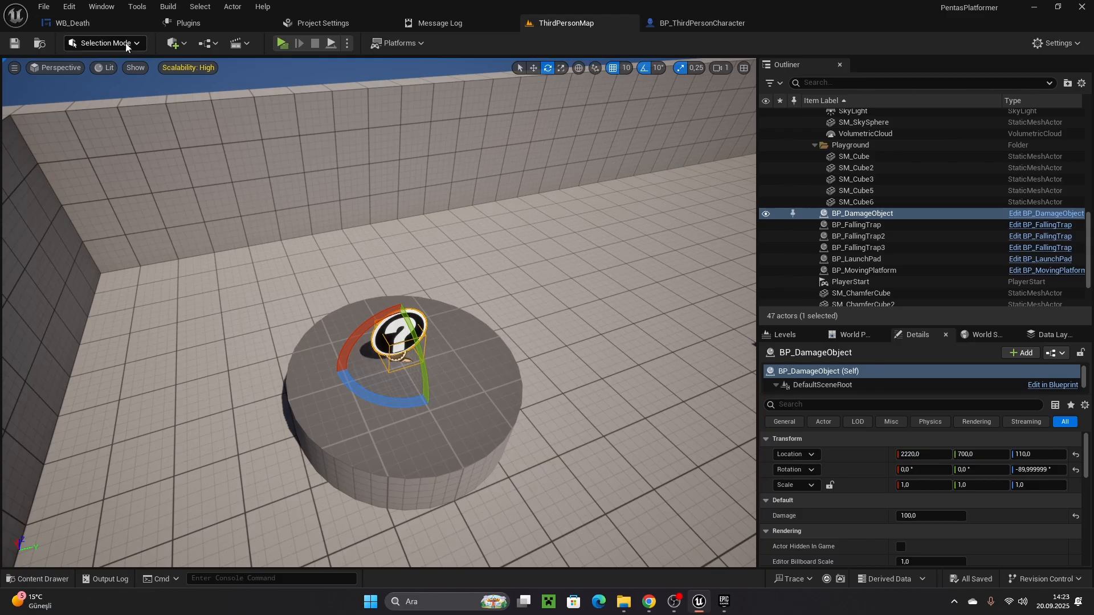
mouse_move(416, 204)
right_down()
mouse_move(456, 205)
mouse_move(417, 203)
right_up()
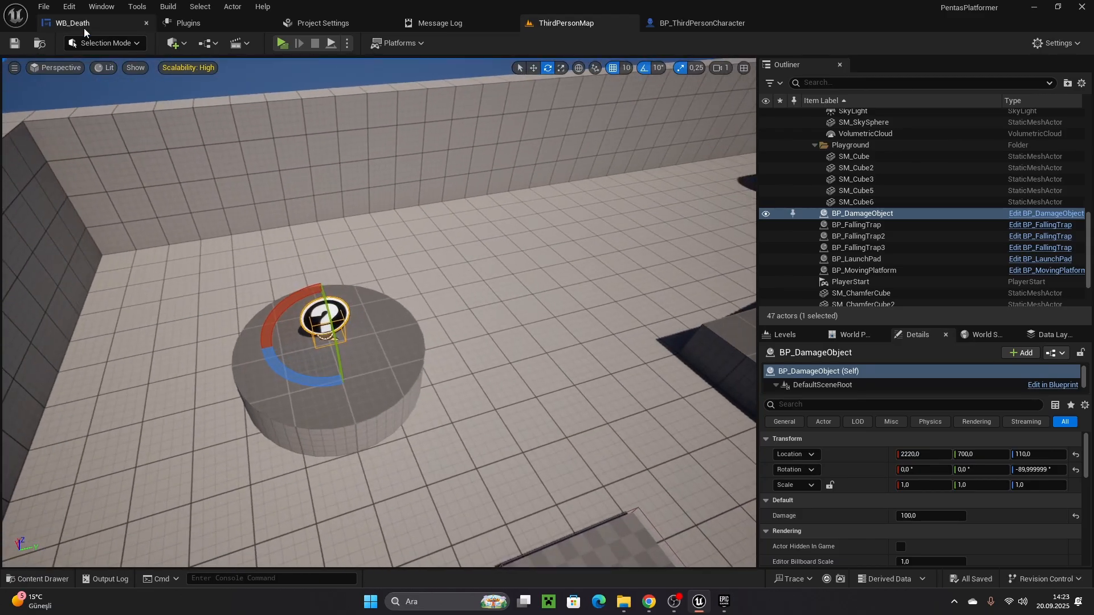
Open the WB_Death widget and wrap its YOU DIED text in a Size Box
click(83, 25)
click(68, 49)
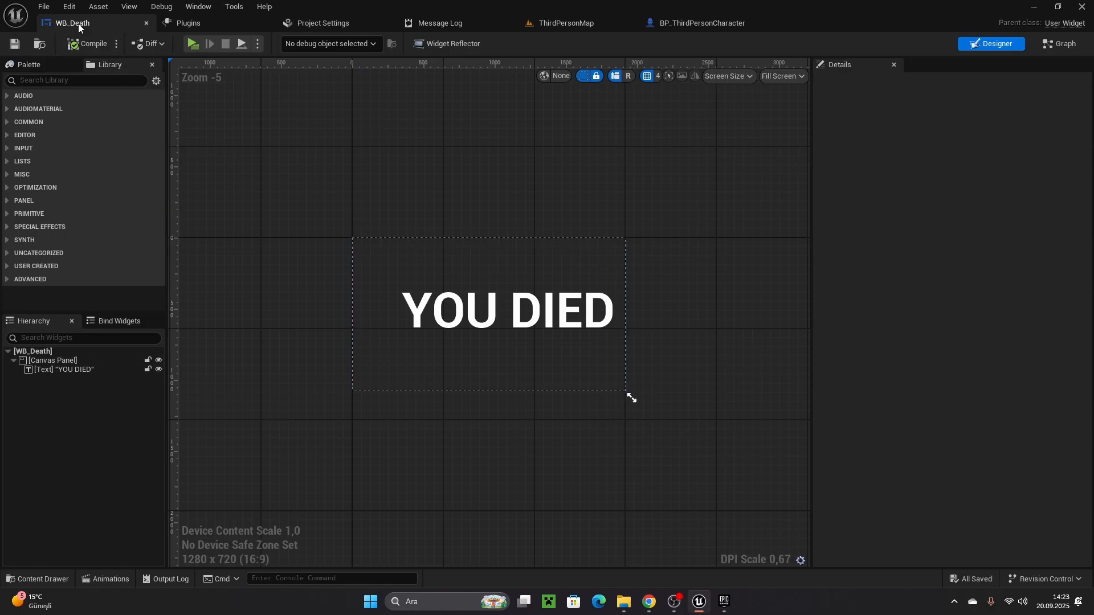
click(93, 370)
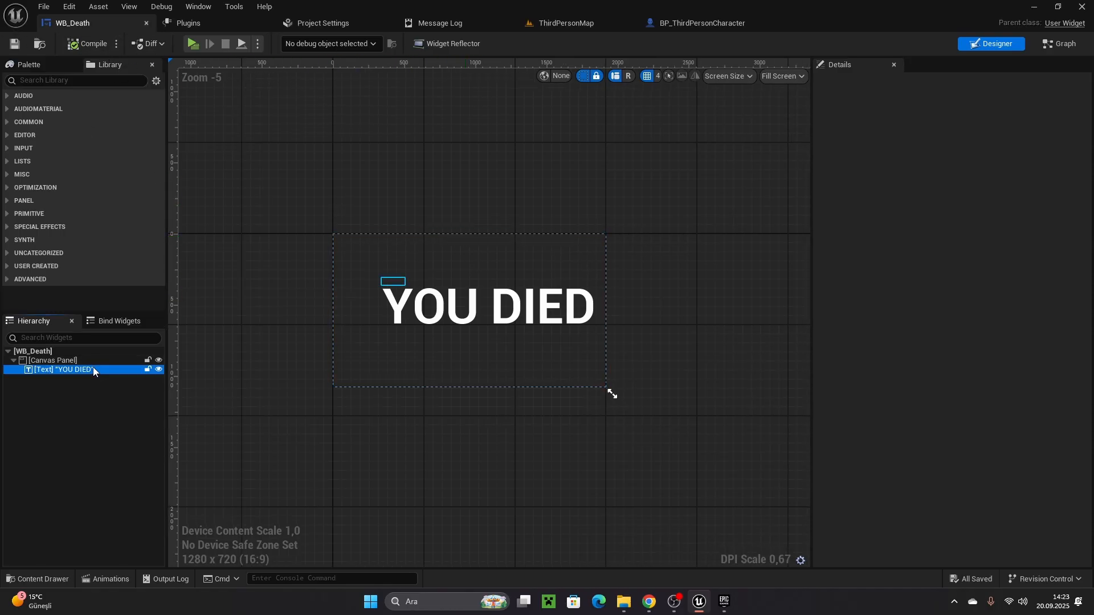
right_click(94, 369)
mouse_move(149, 491)
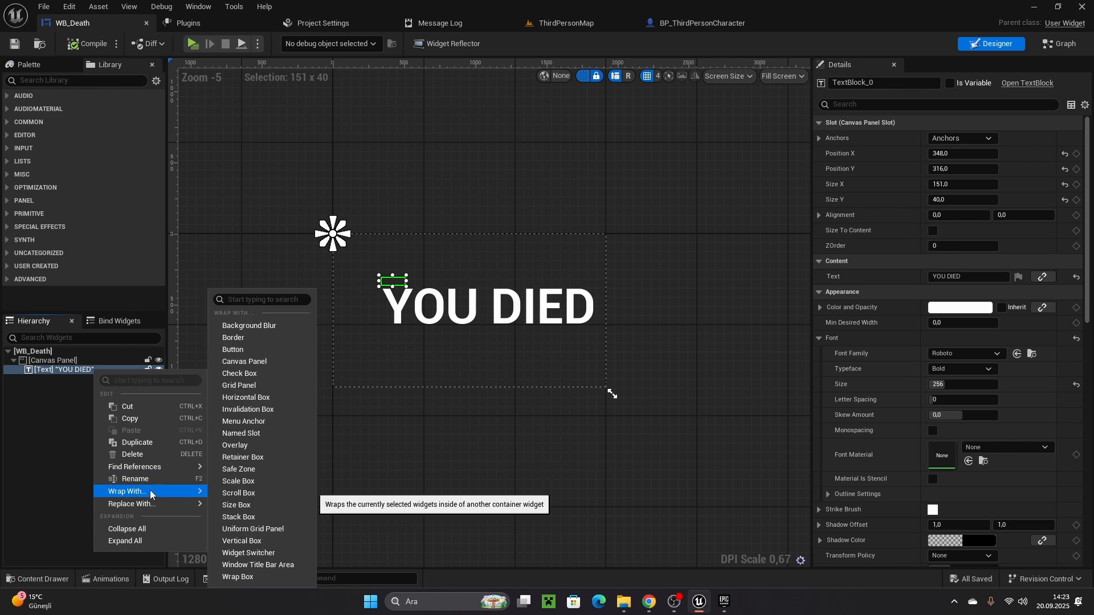
click(239, 506)
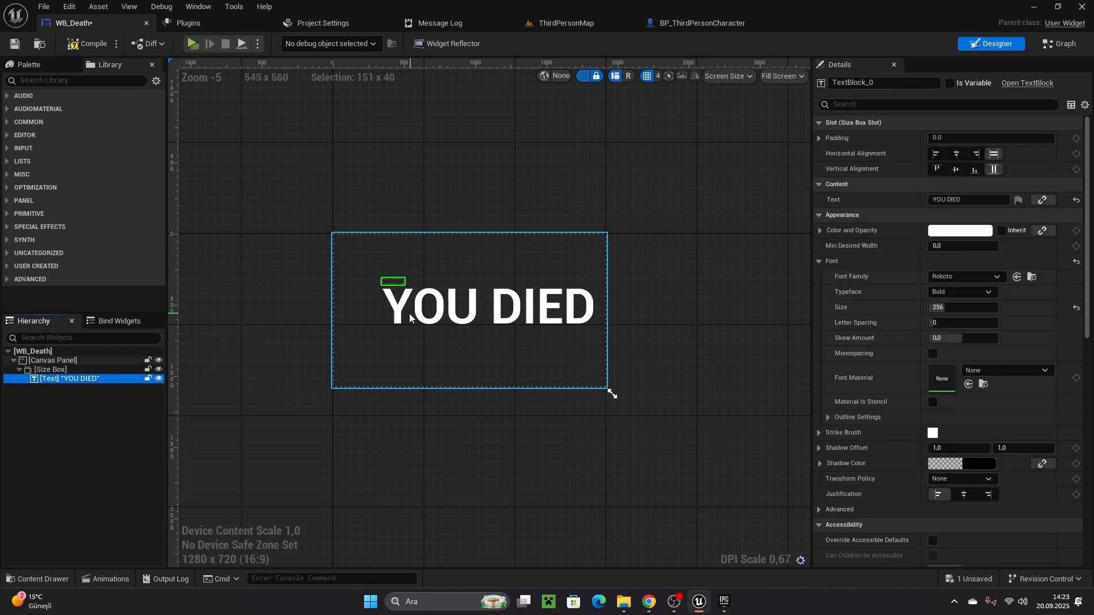
Resize the Size Box around the YOU DIED text to about 1518 by 397 and position it at about X 203, Y 339
click(81, 371)
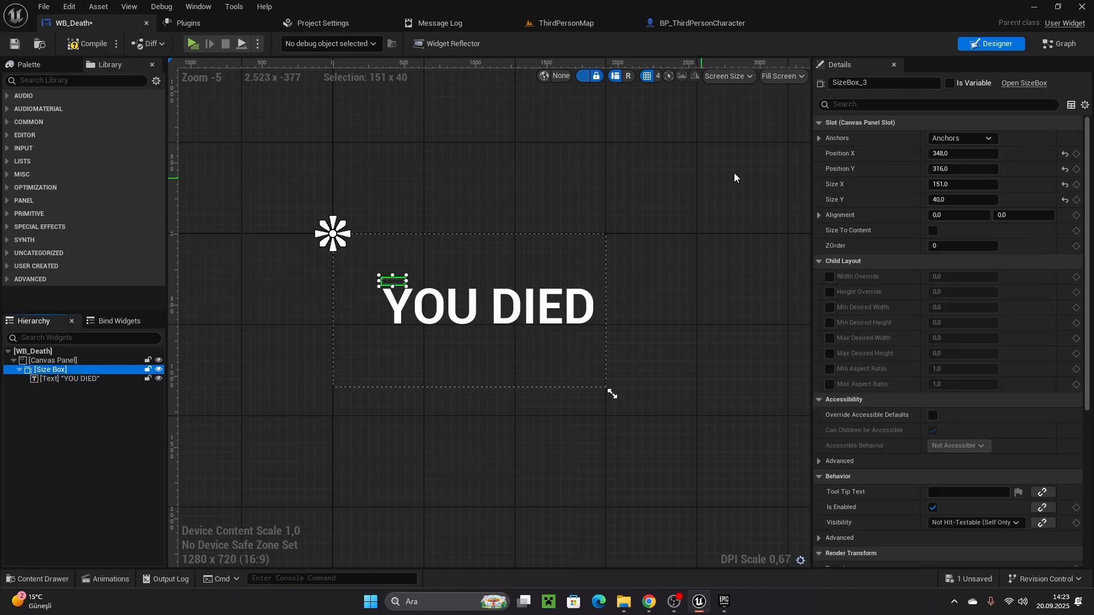
drag(931, 182, 1002, 181)
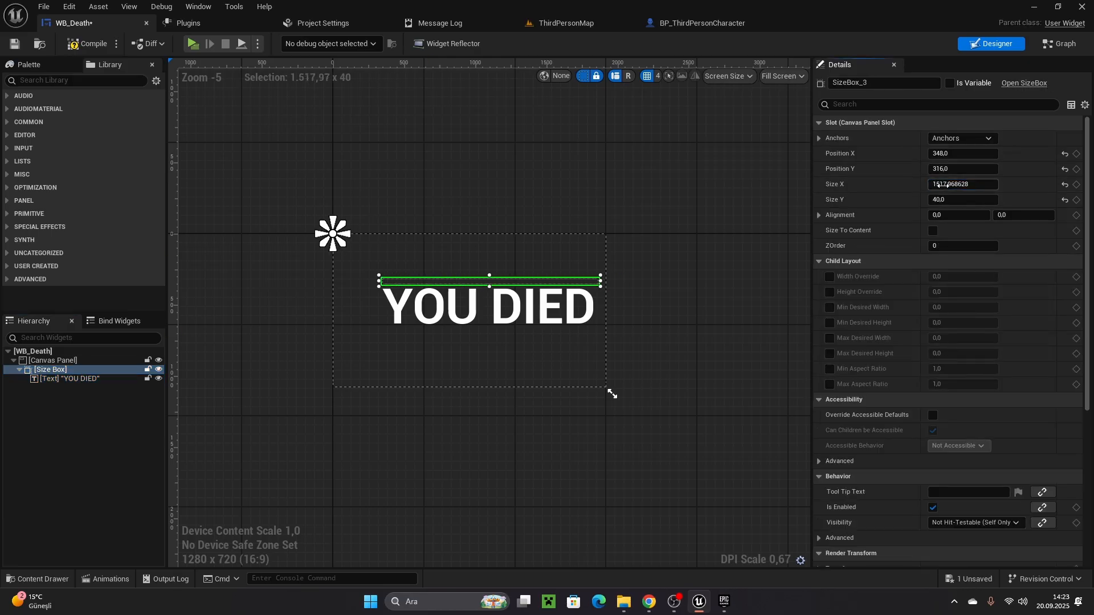
drag(937, 200, 908, 208)
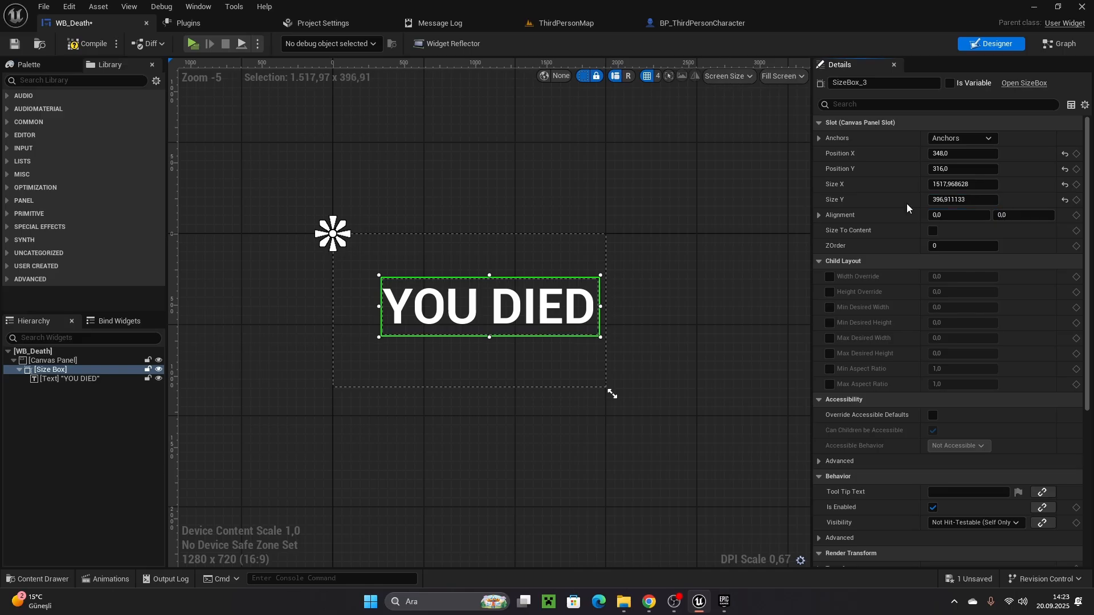
drag(963, 169, 908, 154)
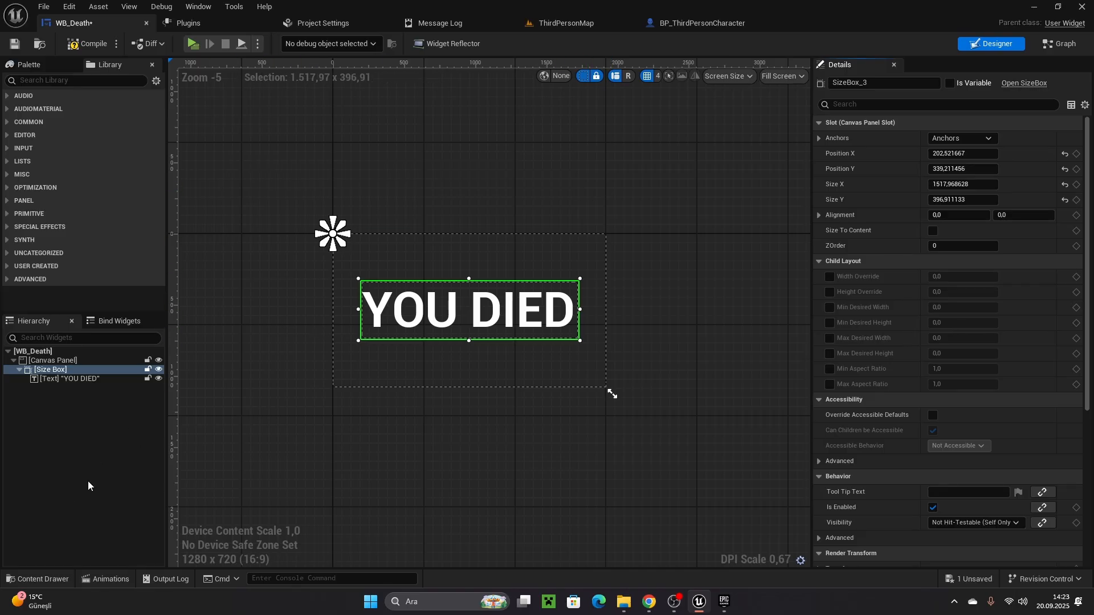
Create a widget animation named DeathAnim and select it for editing
click(106, 579)
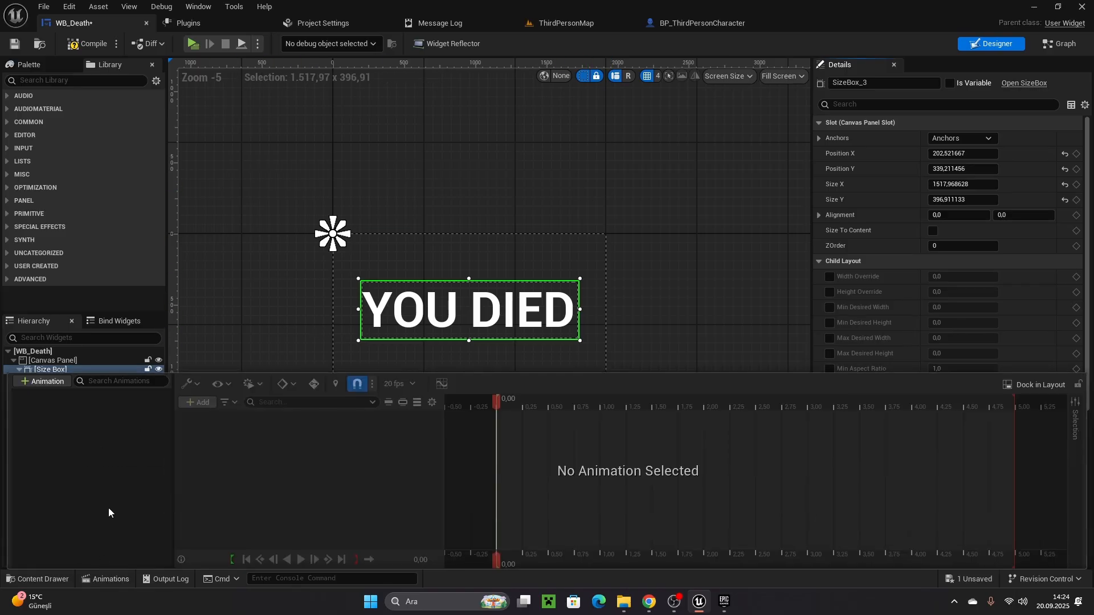
click(52, 383)
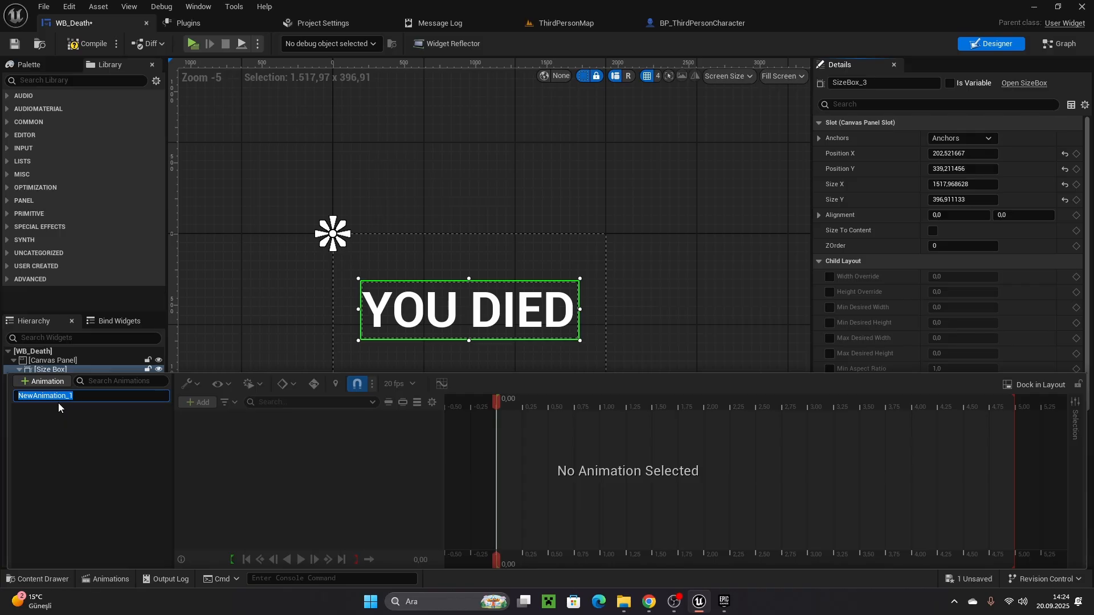
text(DeathAnim)
key(Return)
click(78, 398)
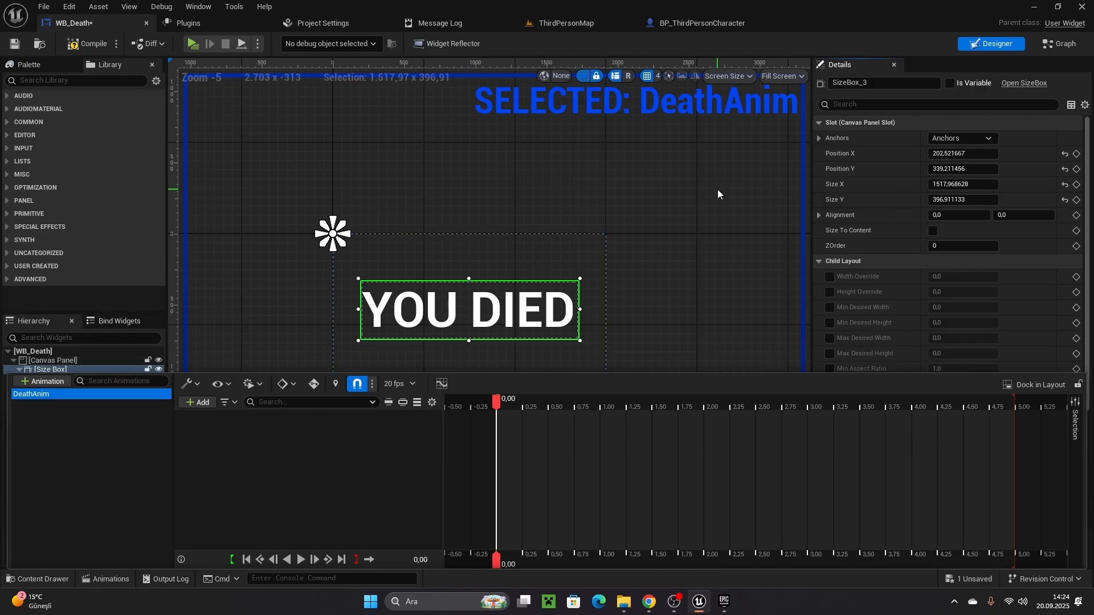
Move the Size Box above the canvas by setting its Position Y to about -617
right_drag(705, 204, 700, 203)
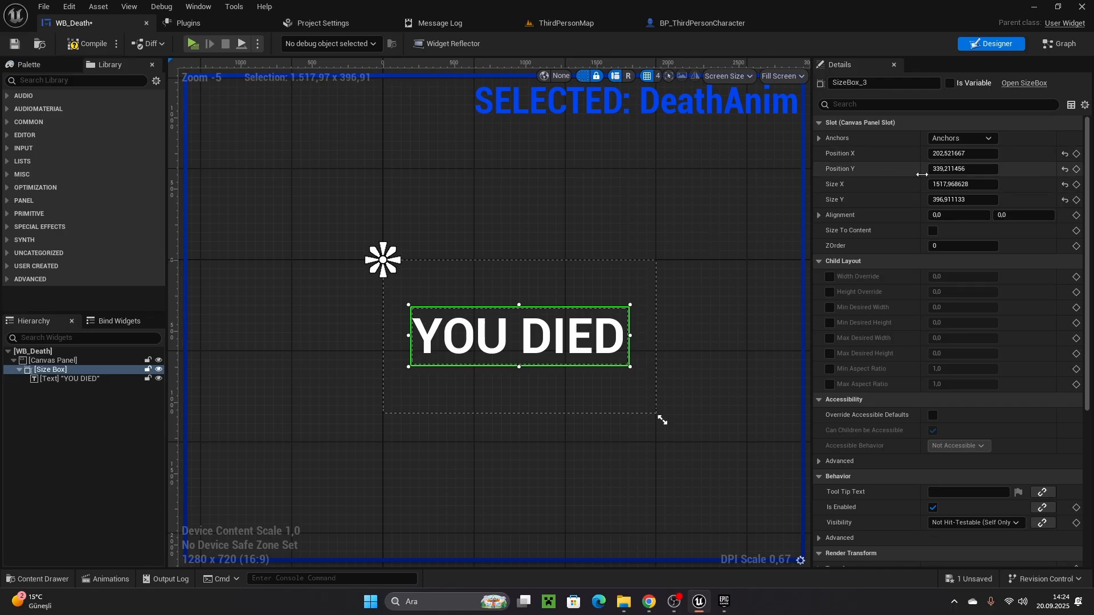
drag(950, 169, 840, 170)
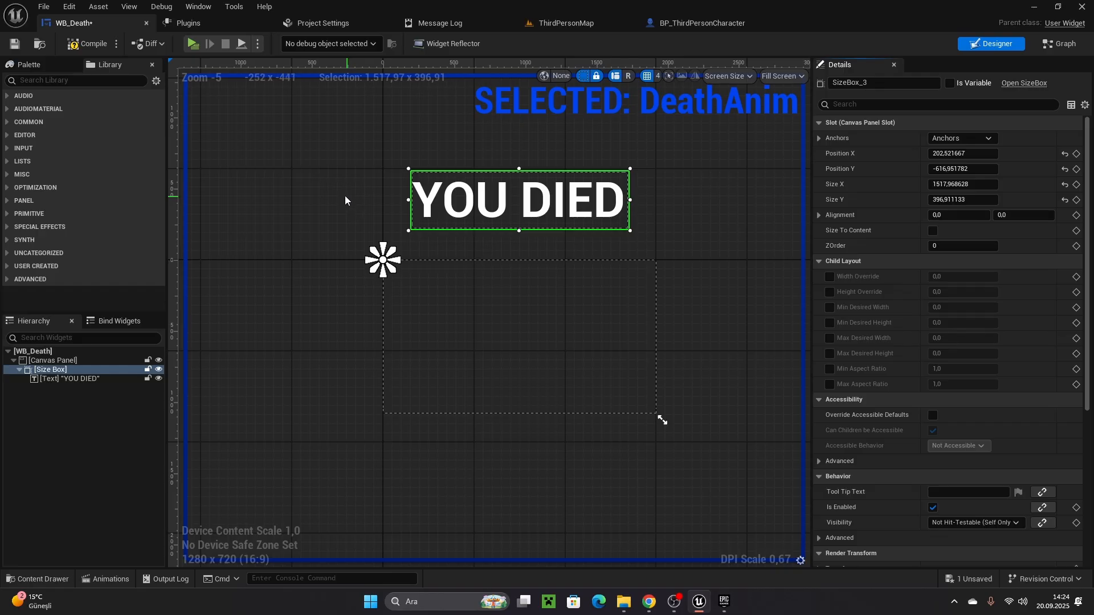
right_drag(292, 289, 266, 289)
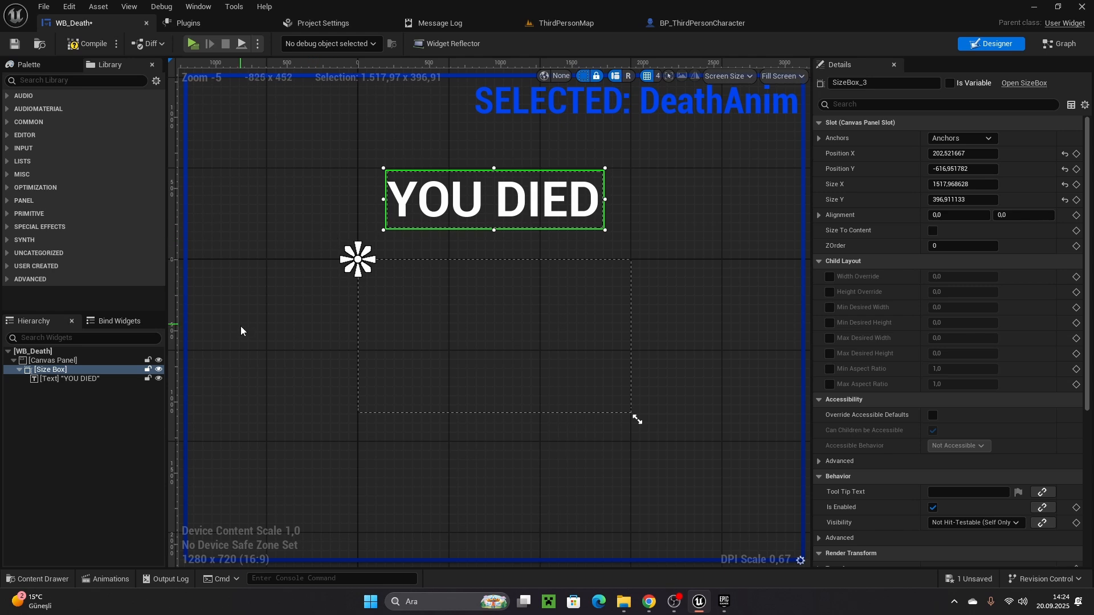
Add the Size Box to DeathAnim with a Transform track and expand its Translation X and Y channels
click(114, 578)
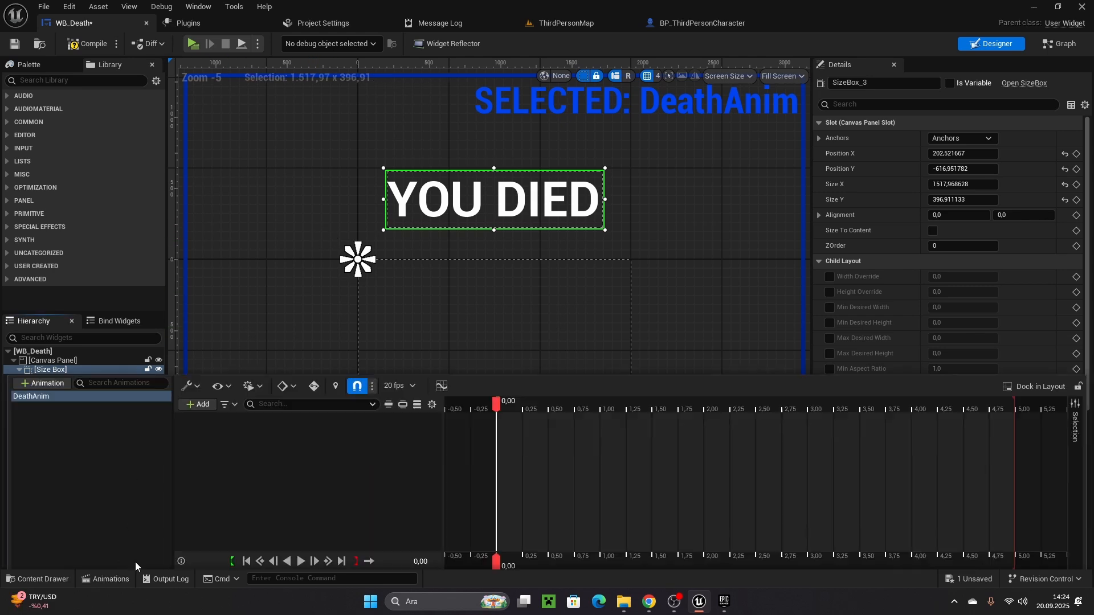
right_click(217, 435)
click(239, 457)
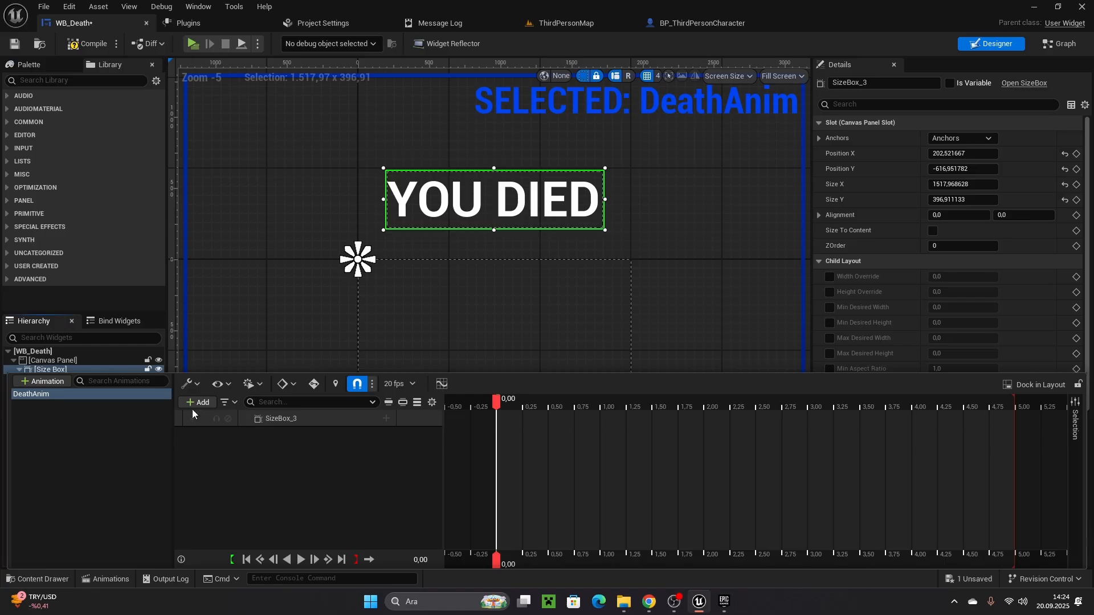
click(364, 420)
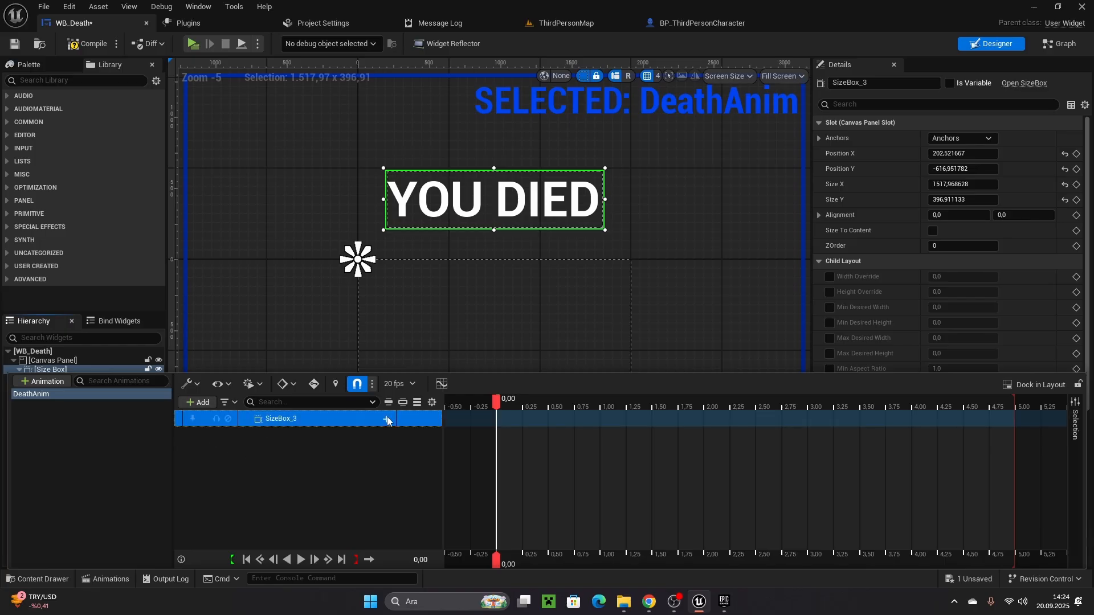
click(387, 420)
click(410, 354)
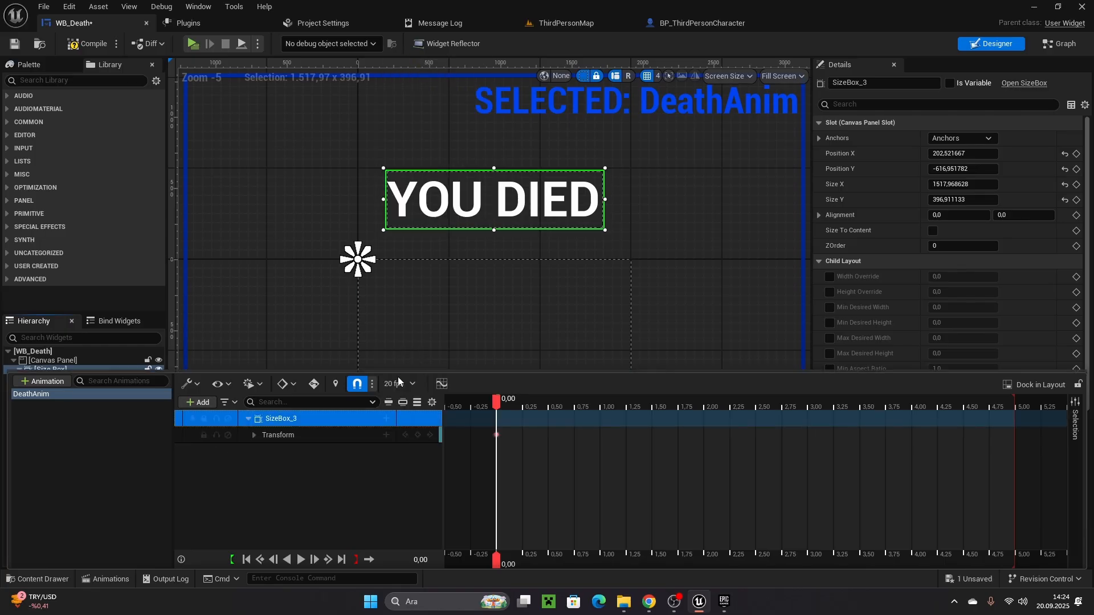
click(254, 435)
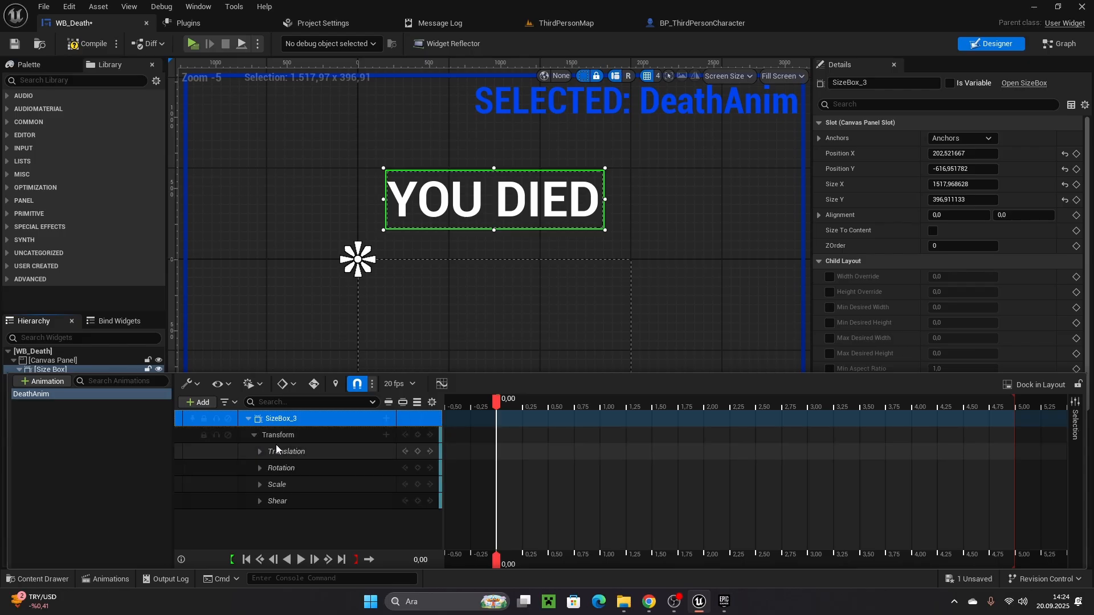
click(256, 453)
click(259, 452)
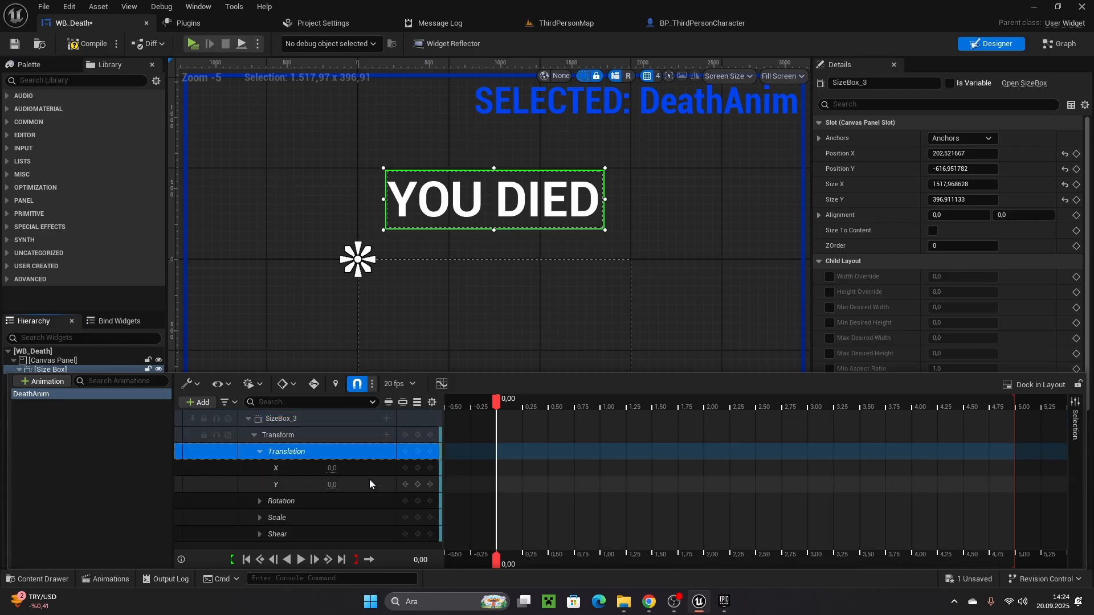
click(500, 408)
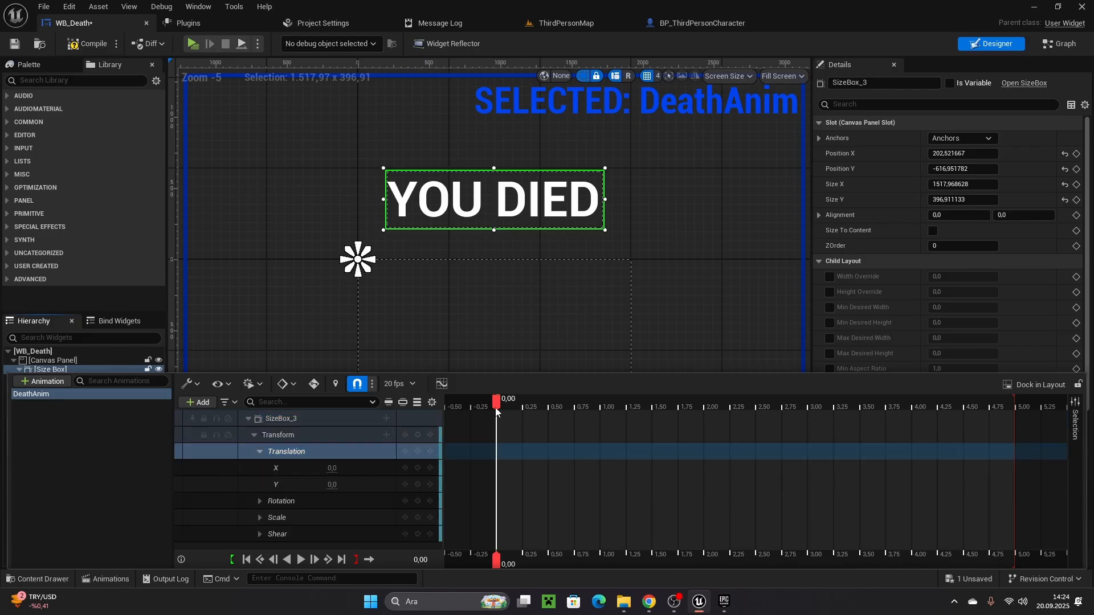
drag(500, 409, 498, 409)
click(470, 220)
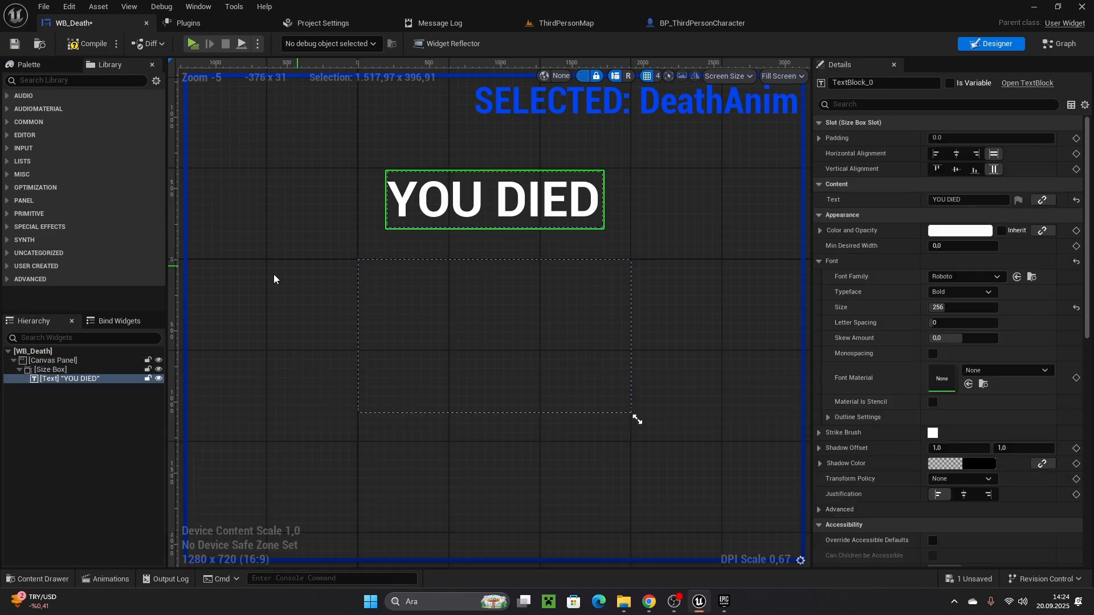
click(100, 369)
key(ctrl+space)
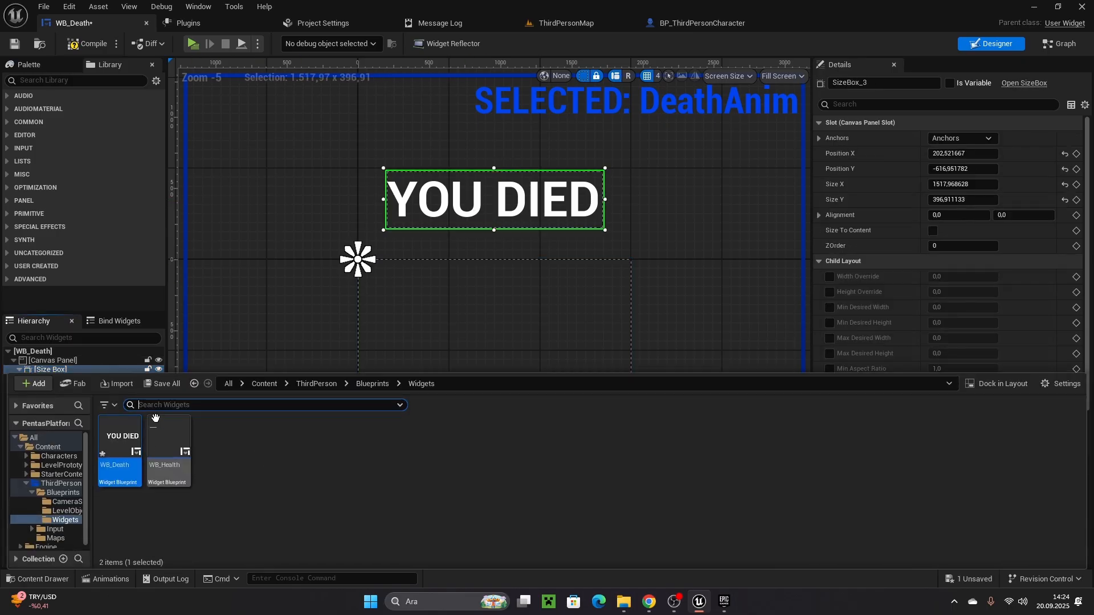
click(345, 234)
click(105, 579)
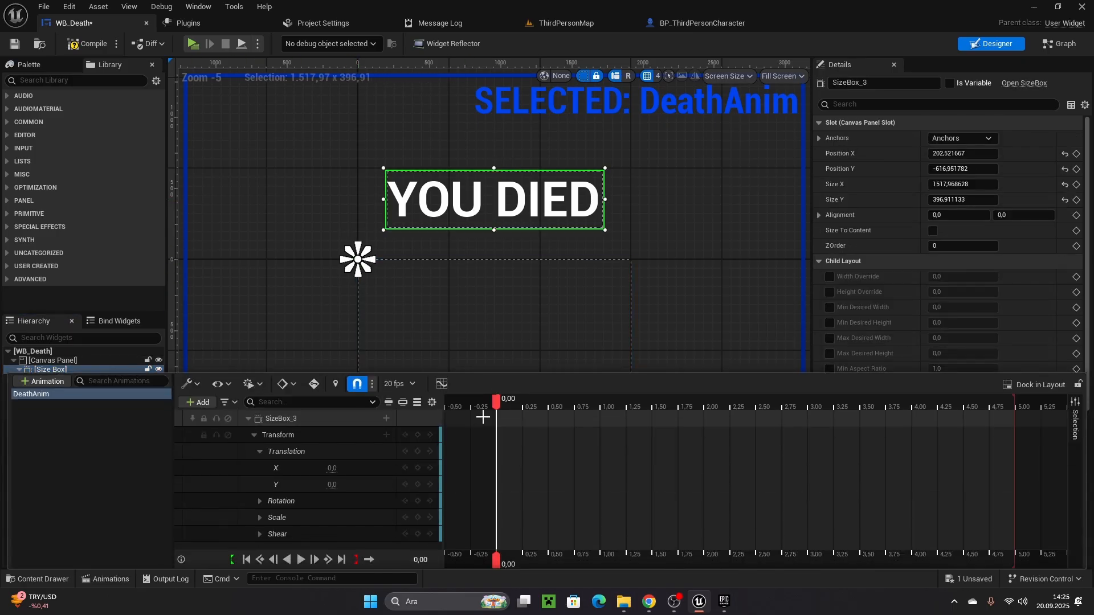
Set the Size Box's Translation Y to about 18 at 0.00 seconds and add a keyframe there
drag(496, 407, 545, 401)
drag(1007, 420, 603, 399)
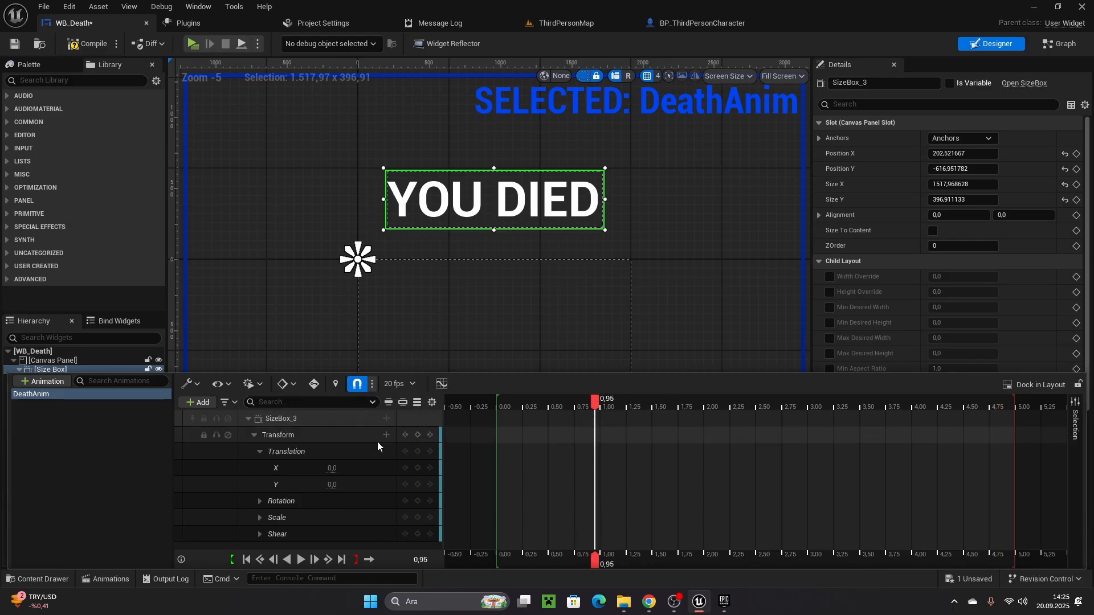
drag(596, 402, 504, 401)
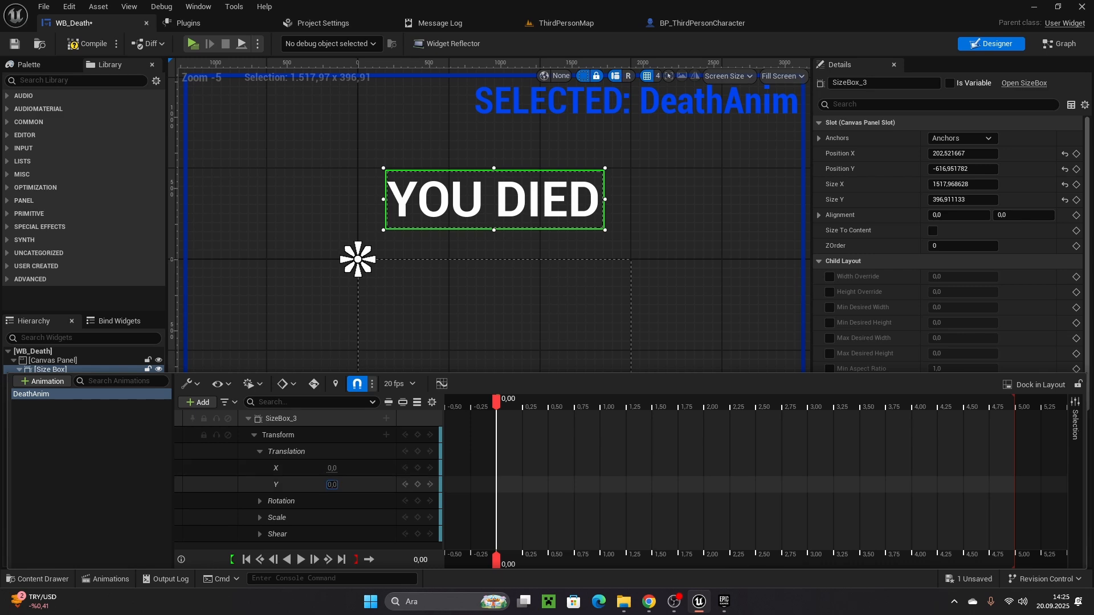
drag(331, 485, 337, 485)
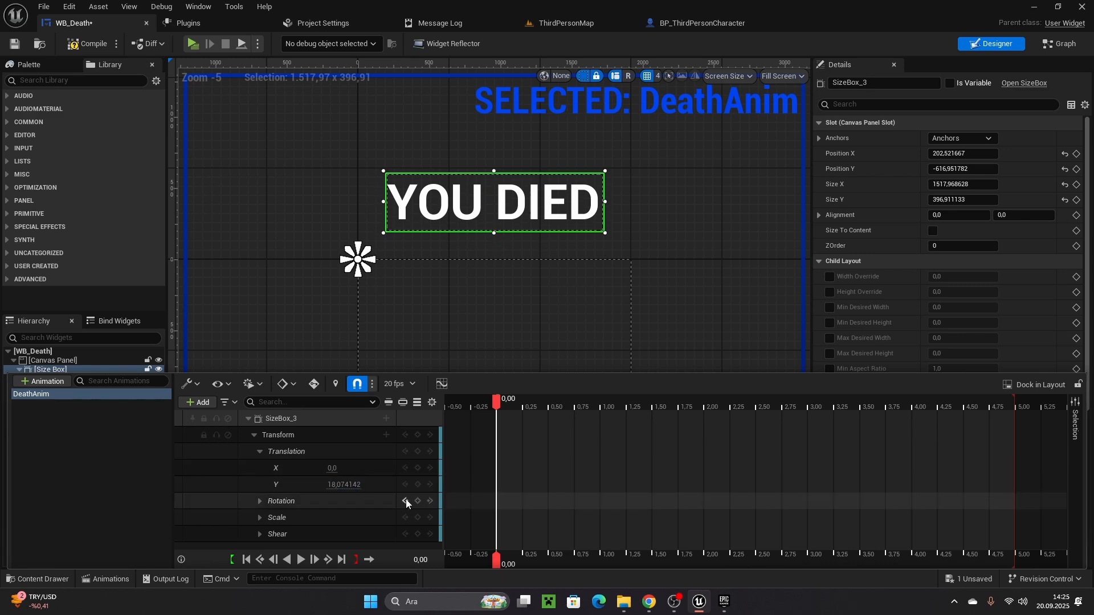
click(417, 485)
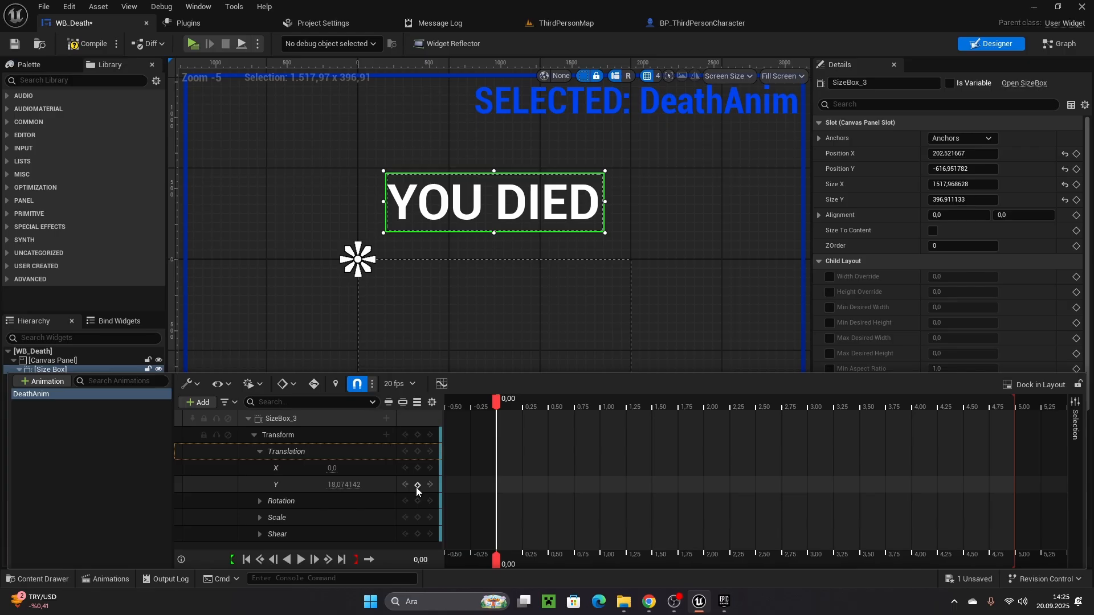
Keyframe the Size Box's Translation Y at about 990.5 at 2.00 seconds so the text drops into the canvas
drag(498, 402, 705, 422)
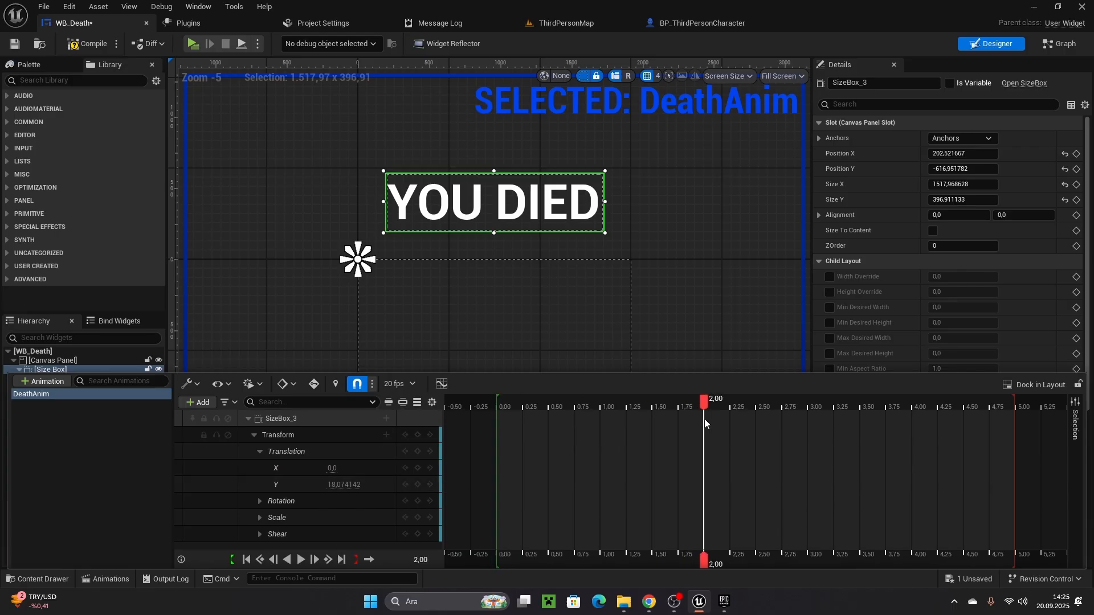
mouse_move(344, 485)
mouse_down()
mouse_move(333, 485)
mouse_move(410, 485)
mouse_move(333, 485)
mouse_up()
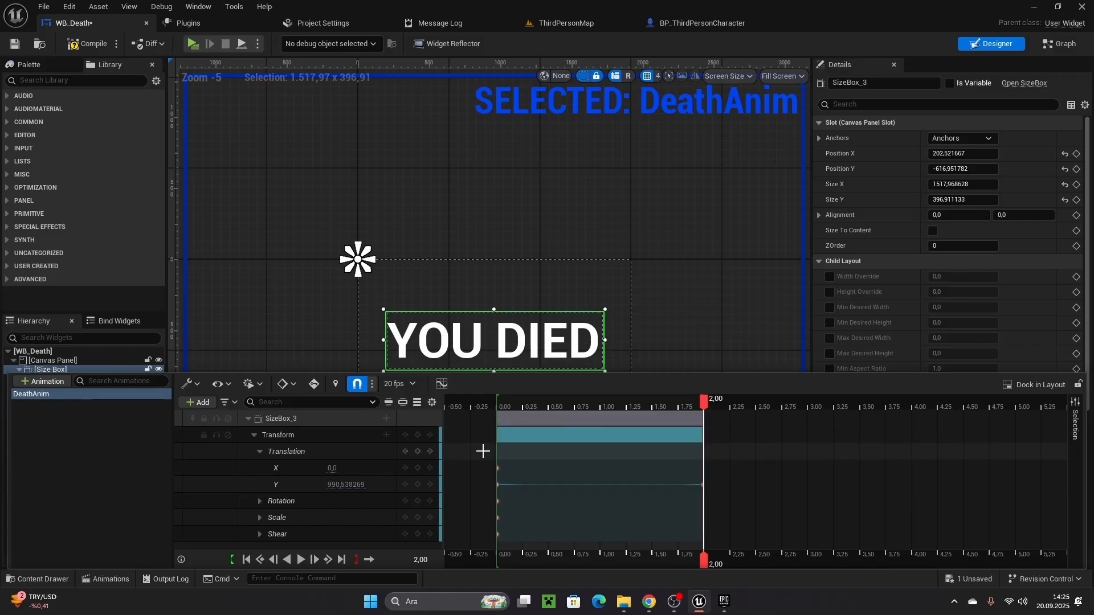
click(419, 485)
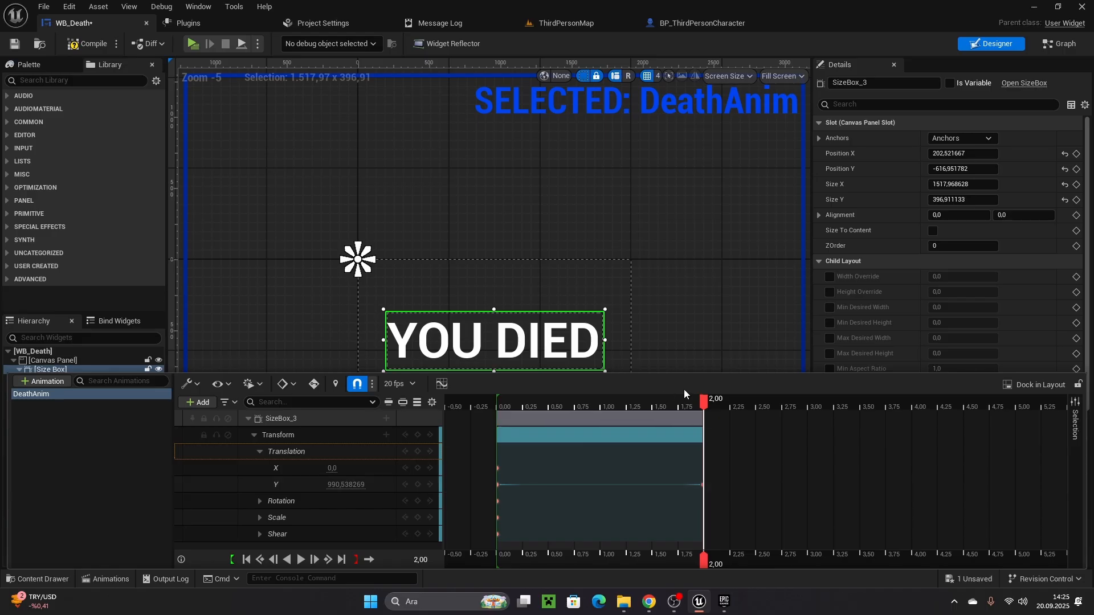
Shorten the DeathAnim playback range to end at 2.00 seconds and return the playhead to 0.00
drag(704, 406, 494, 409)
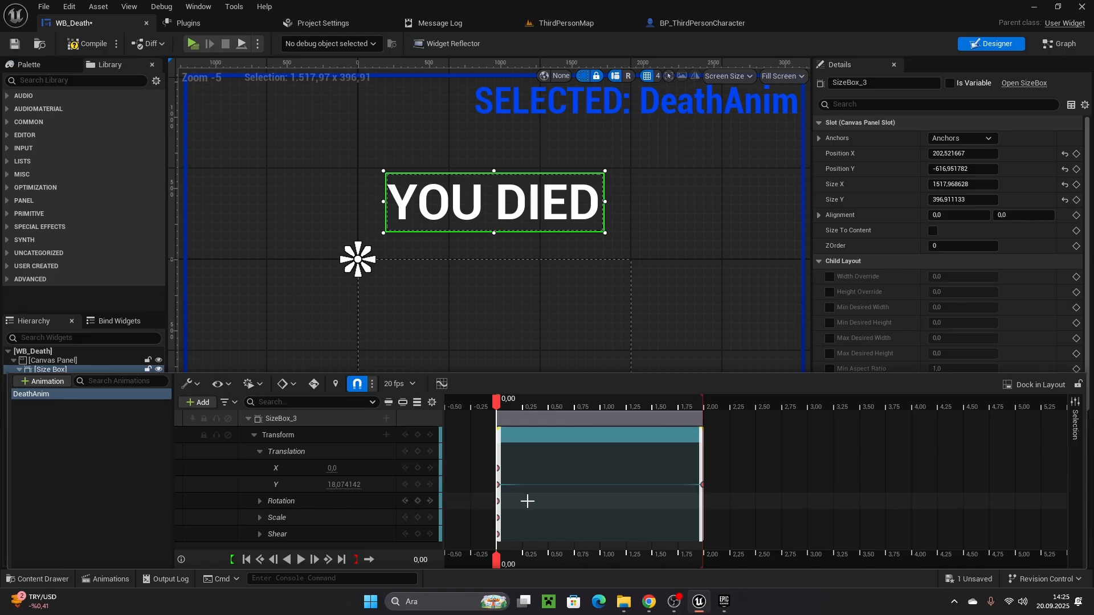
ctrl+scroll(527, 500, up, 2)
ctrl+scroll(527, 501, up, 2)
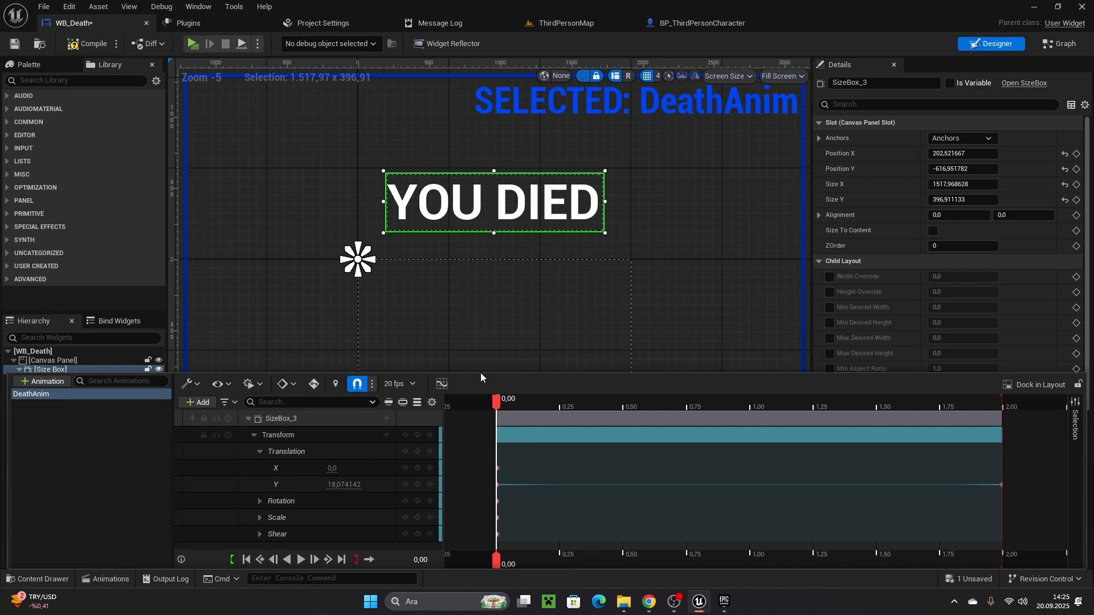
Scrub DeathAnim to 2.00 seconds to check the text's final position, and compile and save WB_Death
drag(499, 404, 996, 444)
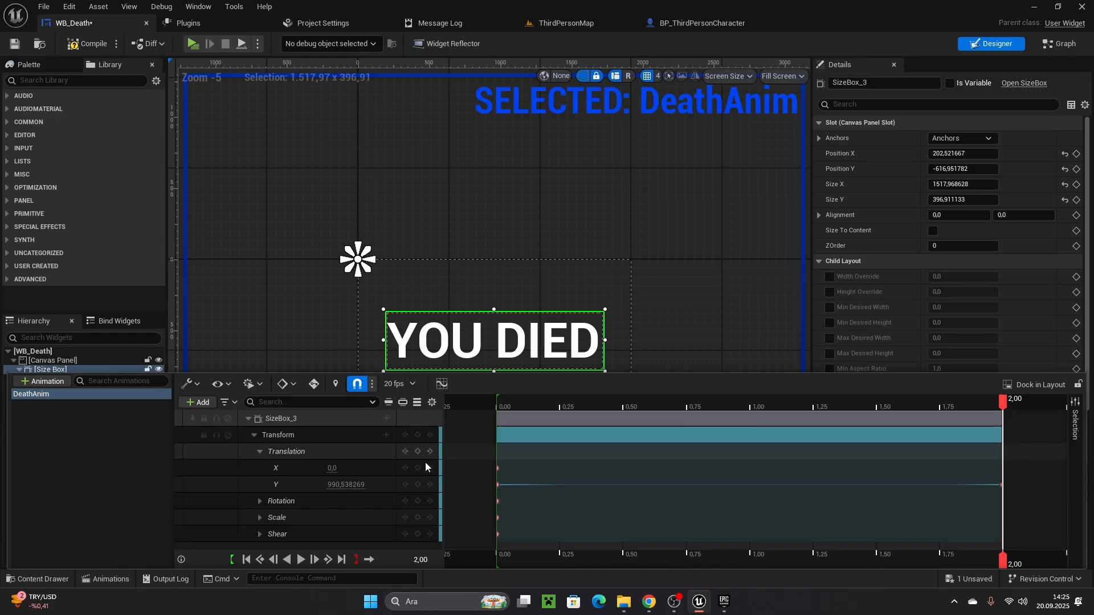
right_drag(510, 240, 498, 191)
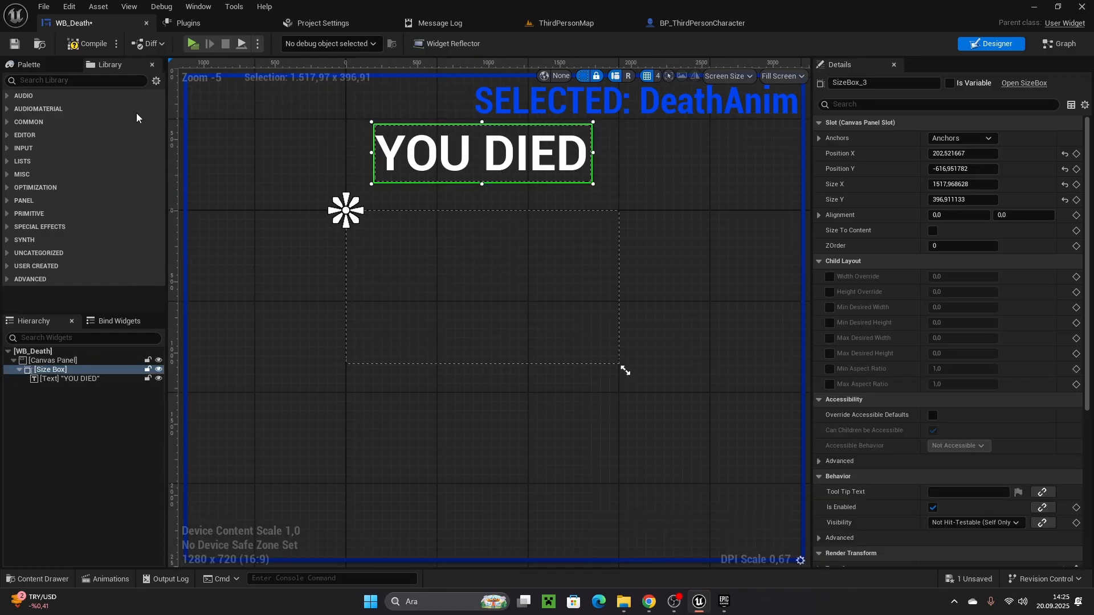
click(75, 44)
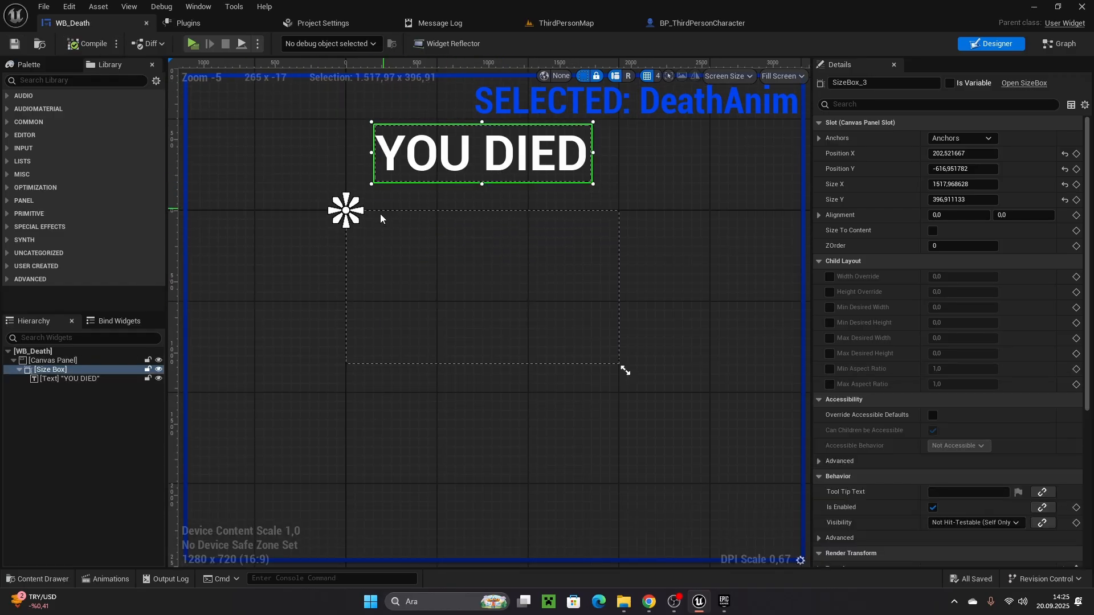
Play DeathAnim in the designer to preview the YOU DIED text sliding into the canvas
right_drag(381, 219, 411, 327)
click(106, 578)
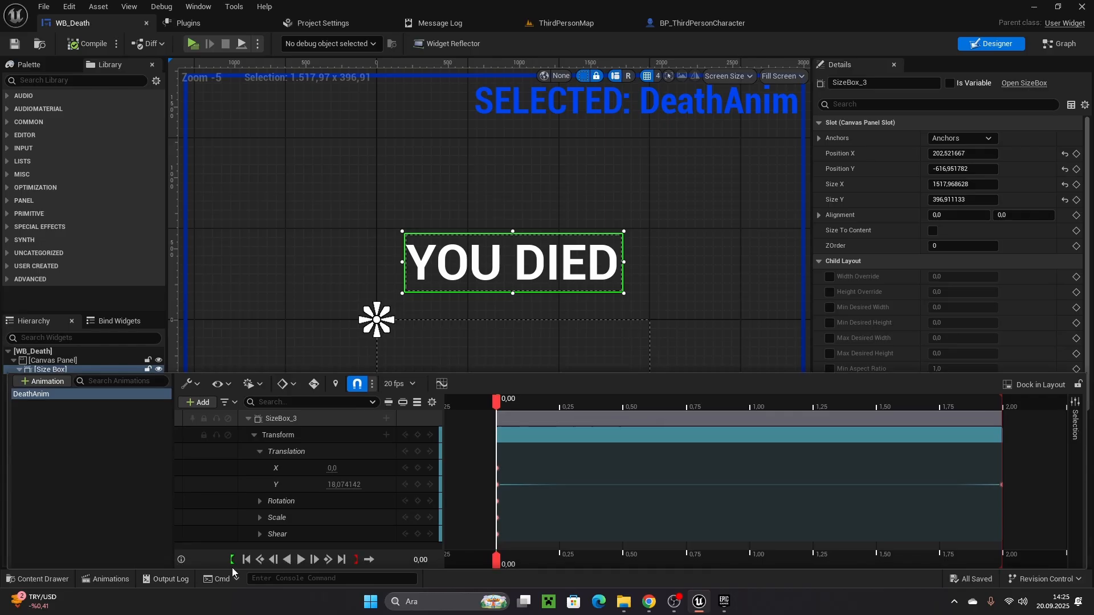
click(300, 559)
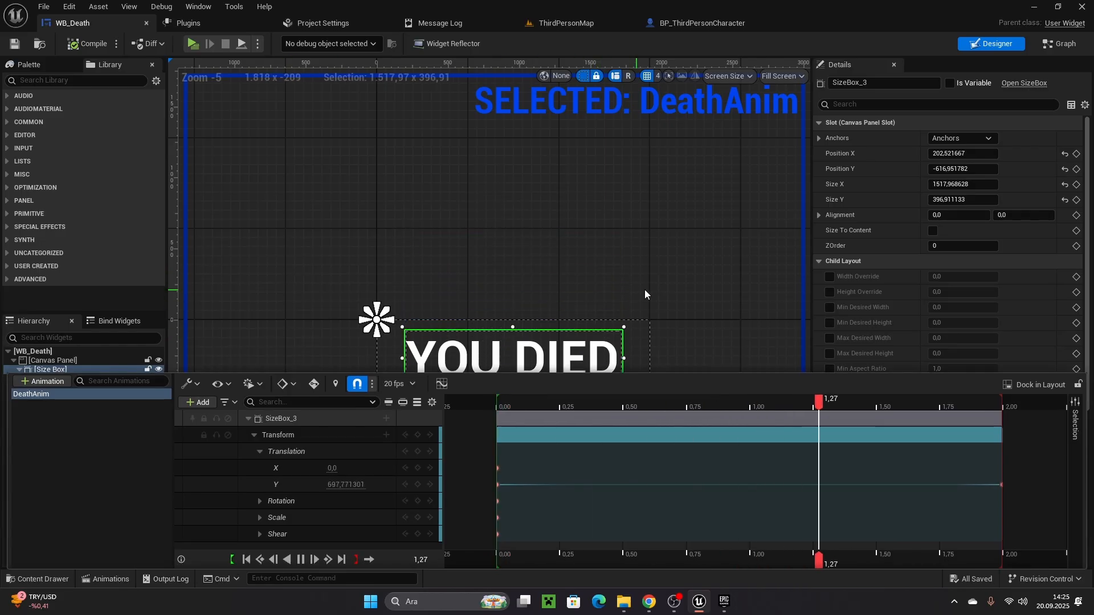
right_drag(697, 287, 704, 182)
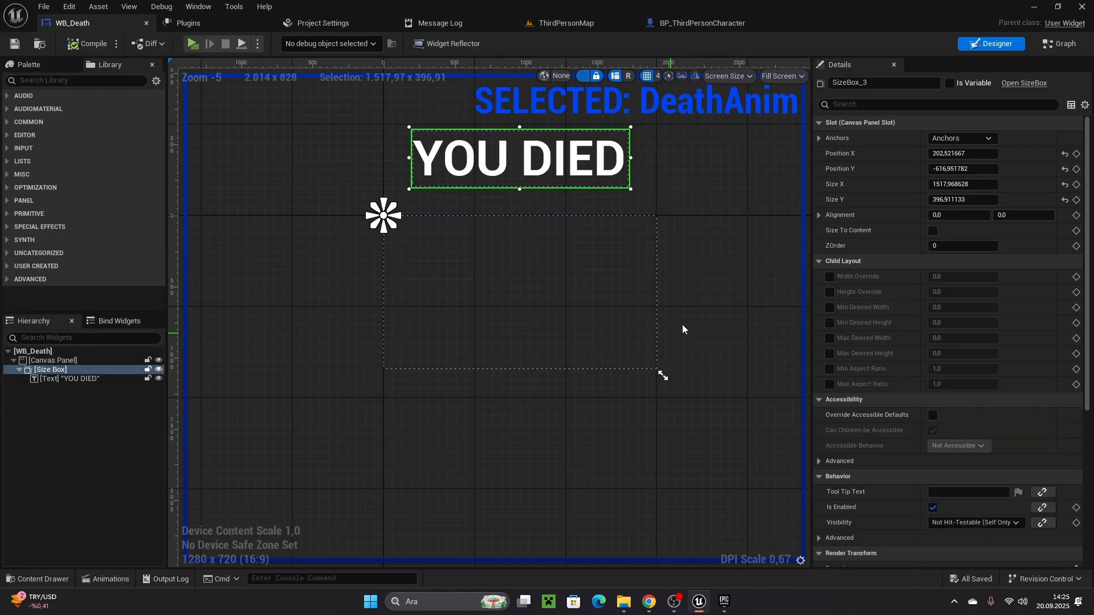
right_drag(682, 325, 660, 279)
key(ctrl+space)
click(95, 576)
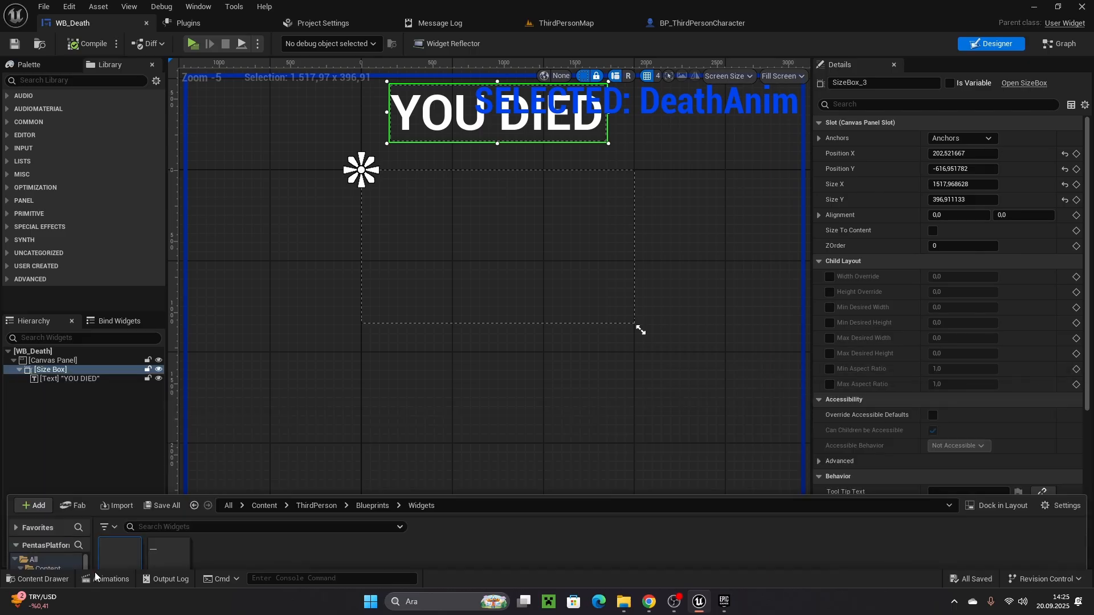
click(301, 559)
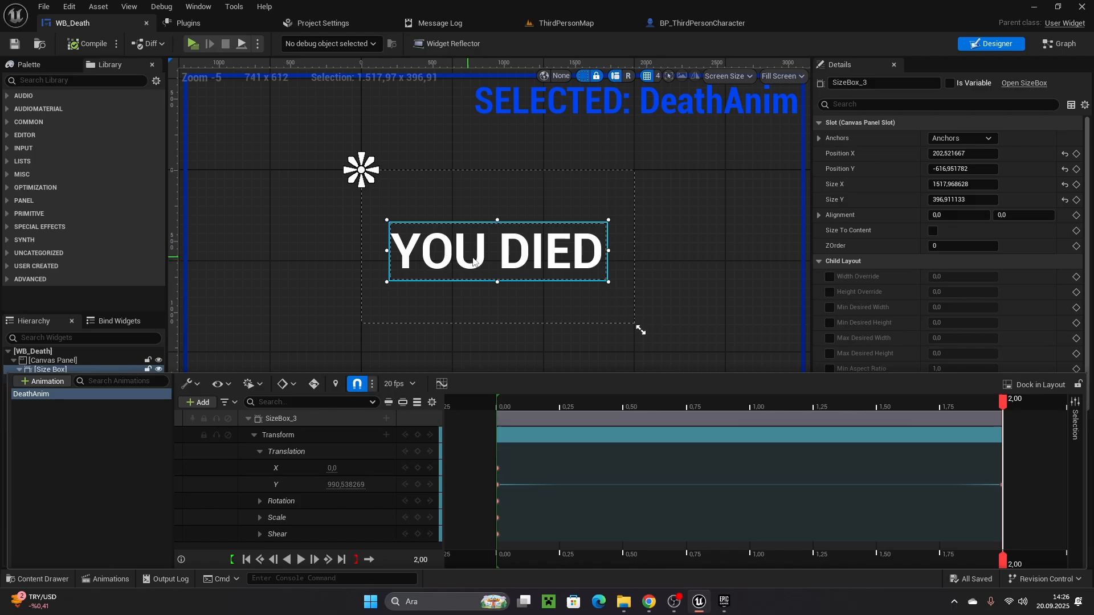
Add a custom event to WB_Death's event graph and try to name it DeathAnim
click(1059, 43)
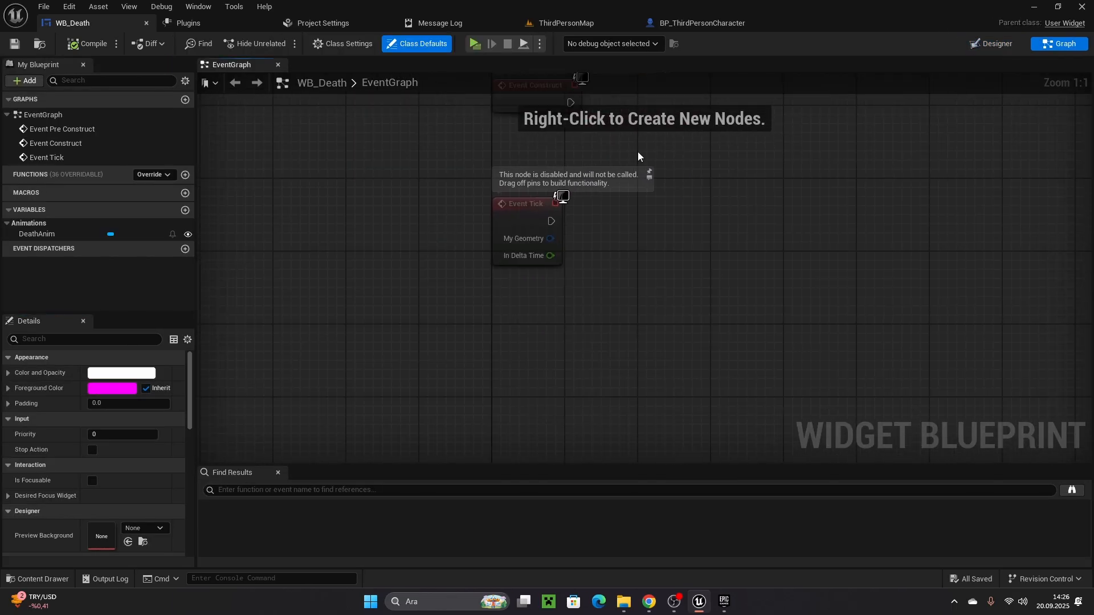
right_click(499, 398)
text(custo)
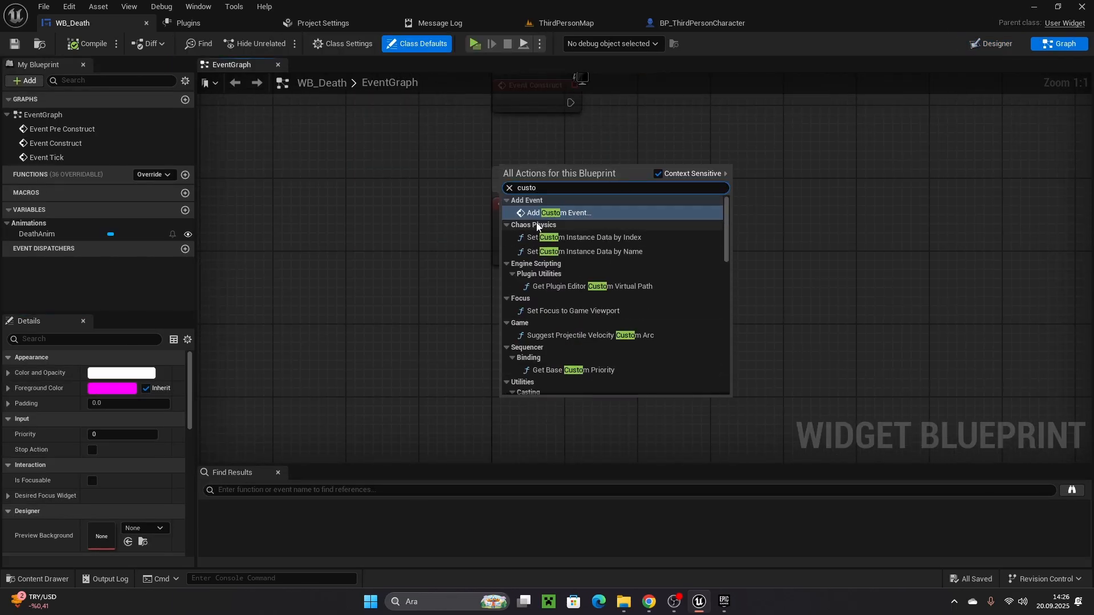
click(547, 213)
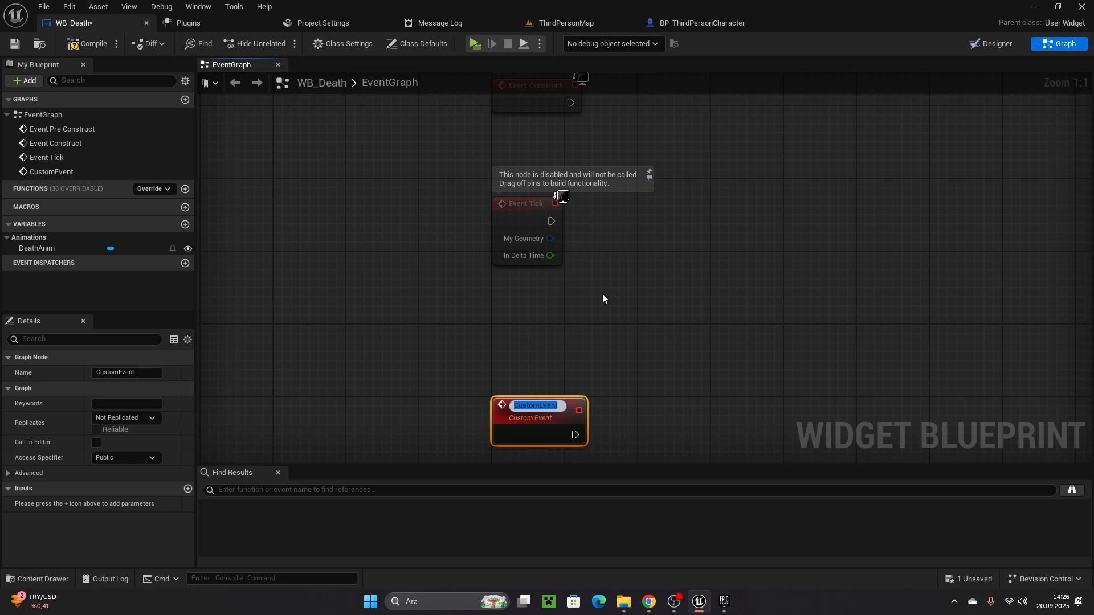
text(Death)
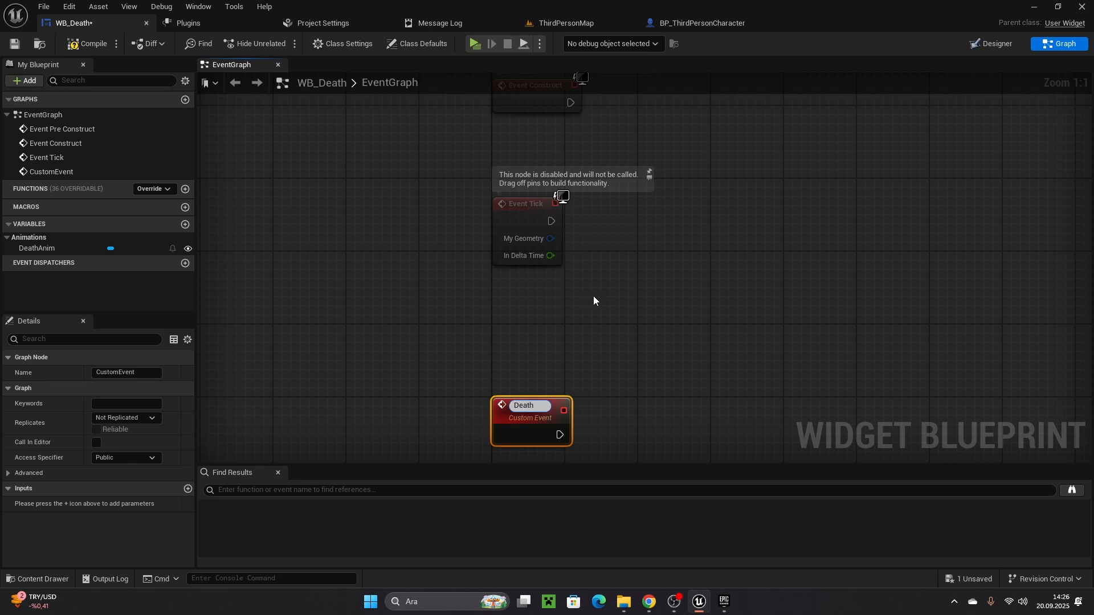
text(Anim)
key(Return)
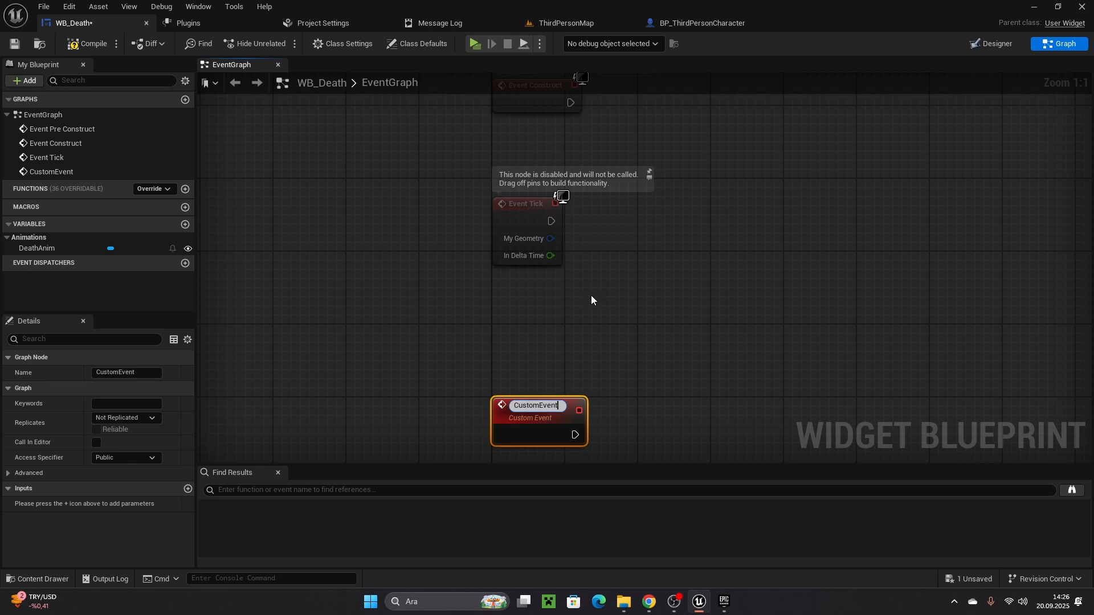
Rename the custom event to DeathWAnim
click(562, 401)
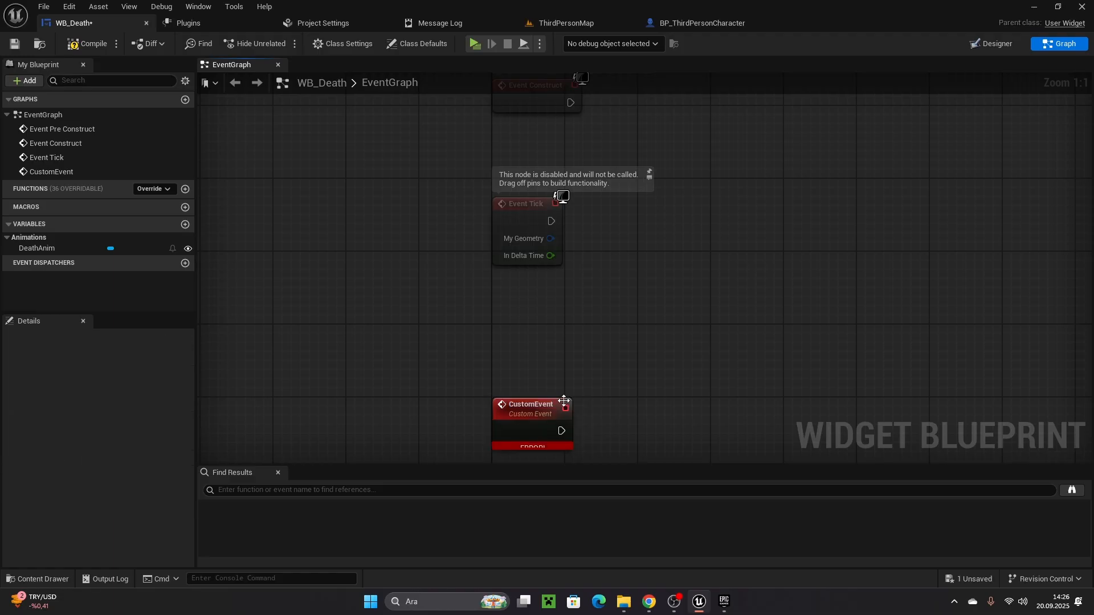
double_click(536, 409)
text(DeathW)
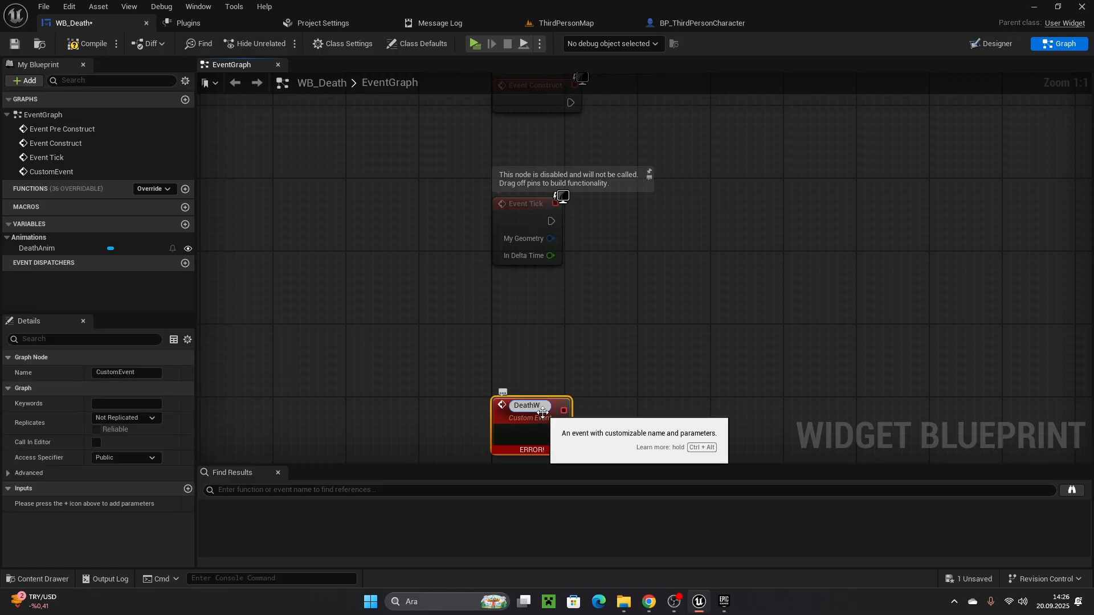
text(Anim)
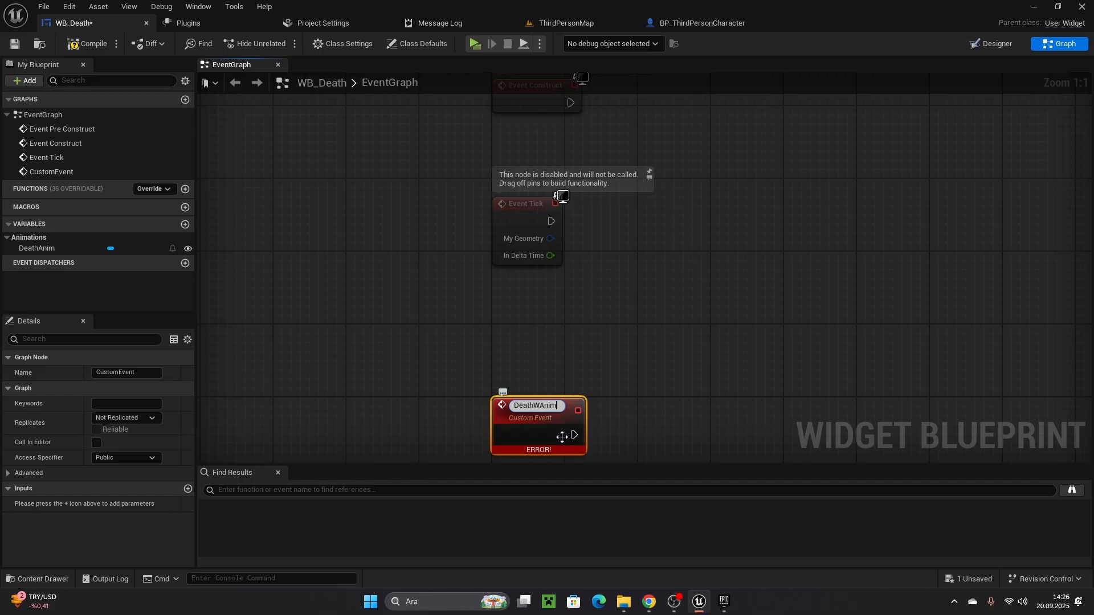
key(Return)
Add a Delay node after the DeathWAnim event with a Duration of 0.1 and align it beside the event
right_drag(641, 360, 587, 230)
drag(462, 291, 515, 302)
text(deat)
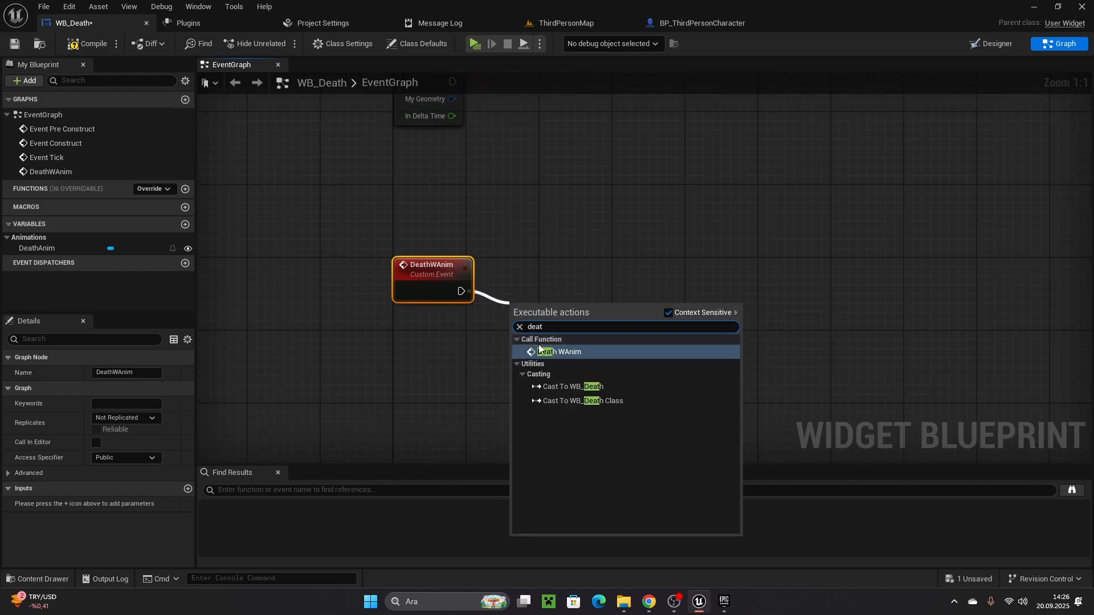
text(del)
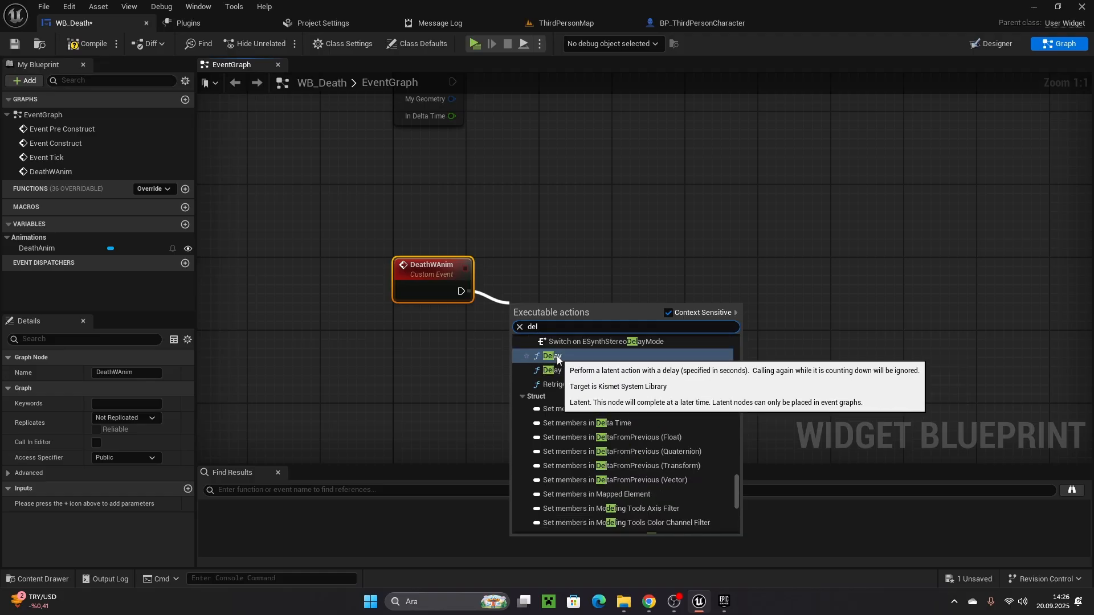
click(555, 356)
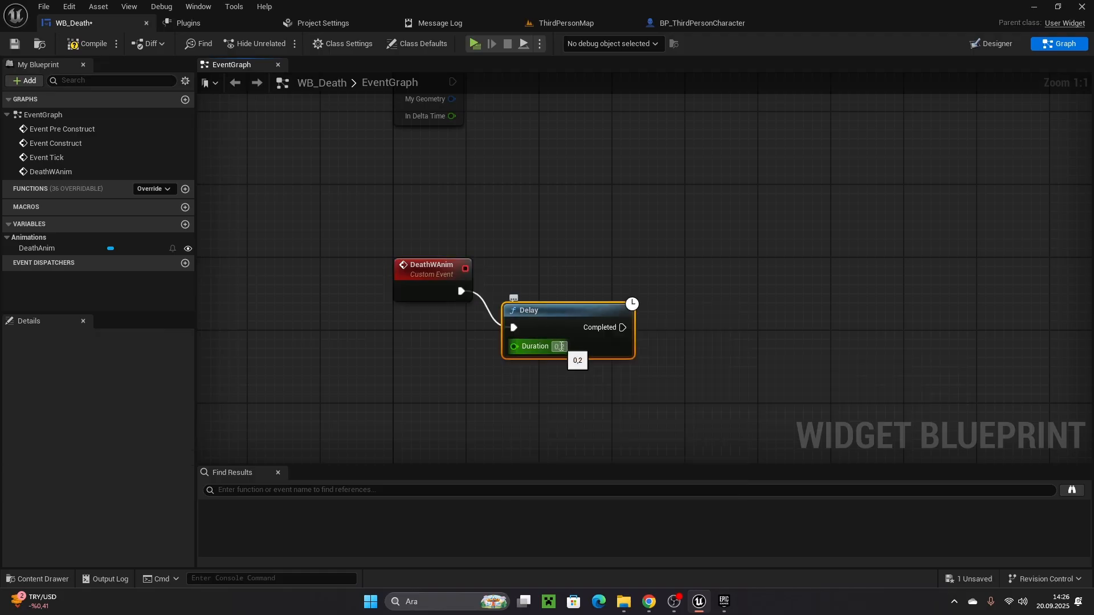
right_drag(713, 331, 624, 331)
drag(459, 323, 463, 309)
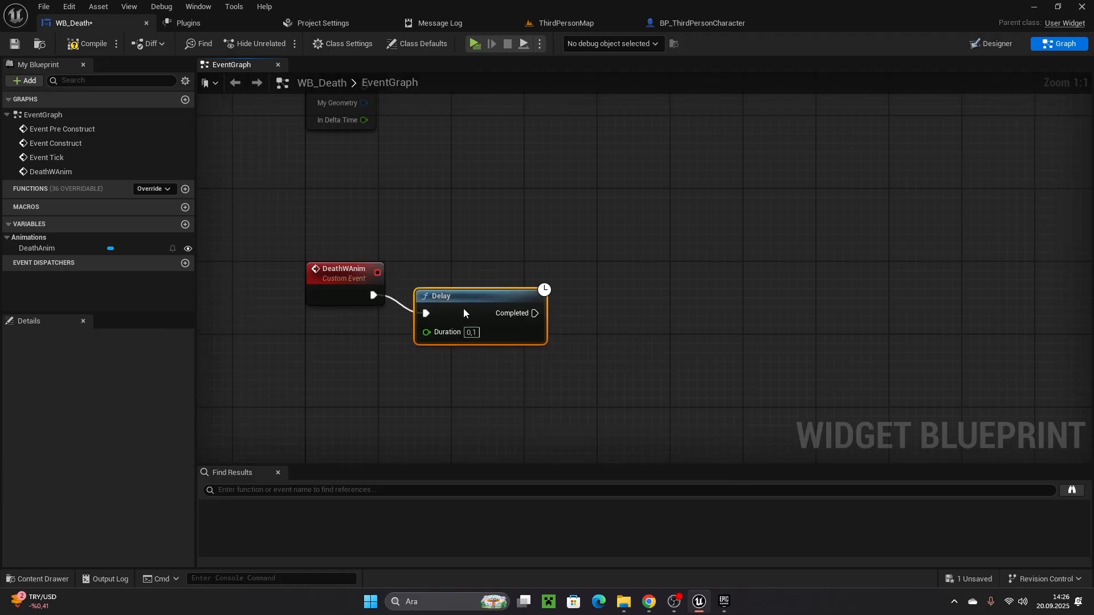
Place a getter for the DeathAnim variable above the Delay and add a Play Animation node from it
right_drag(667, 323, 621, 323)
drag(36, 248, 363, 227)
click(410, 246)
drag(430, 238, 507, 243)
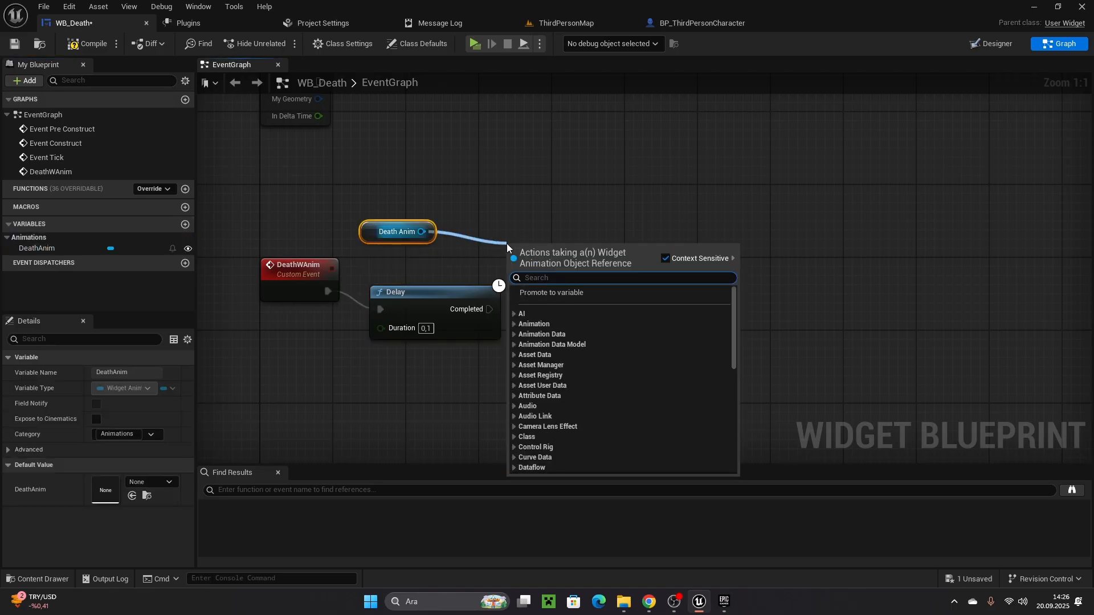
text(play)
scroll(574, 330, up, 3)
scroll(580, 340, down, 4)
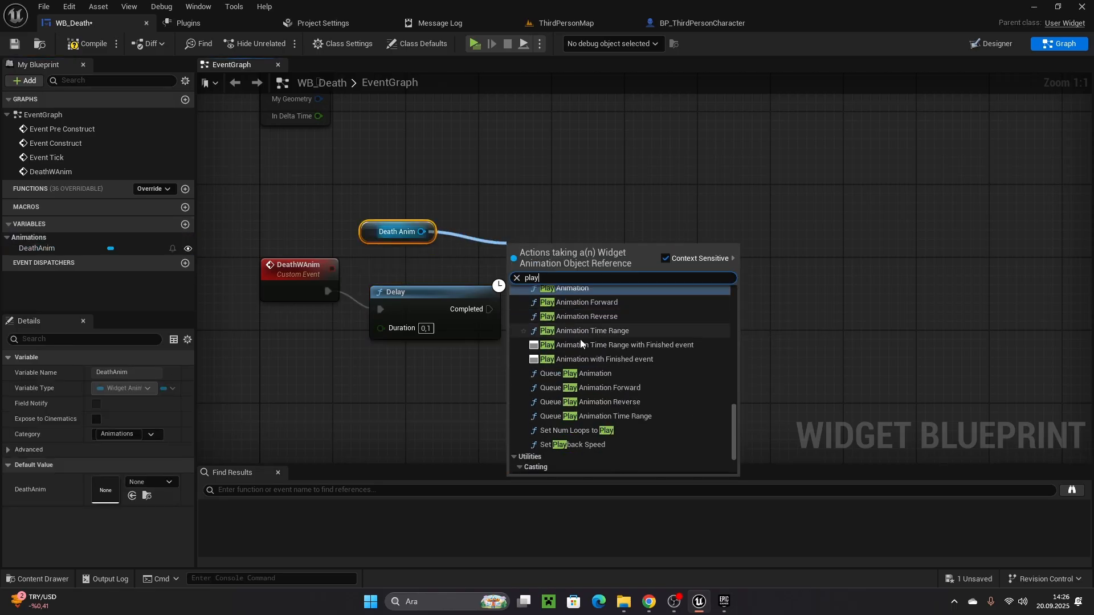
scroll(582, 406, up, 7)
scroll(574, 371, down, 8)
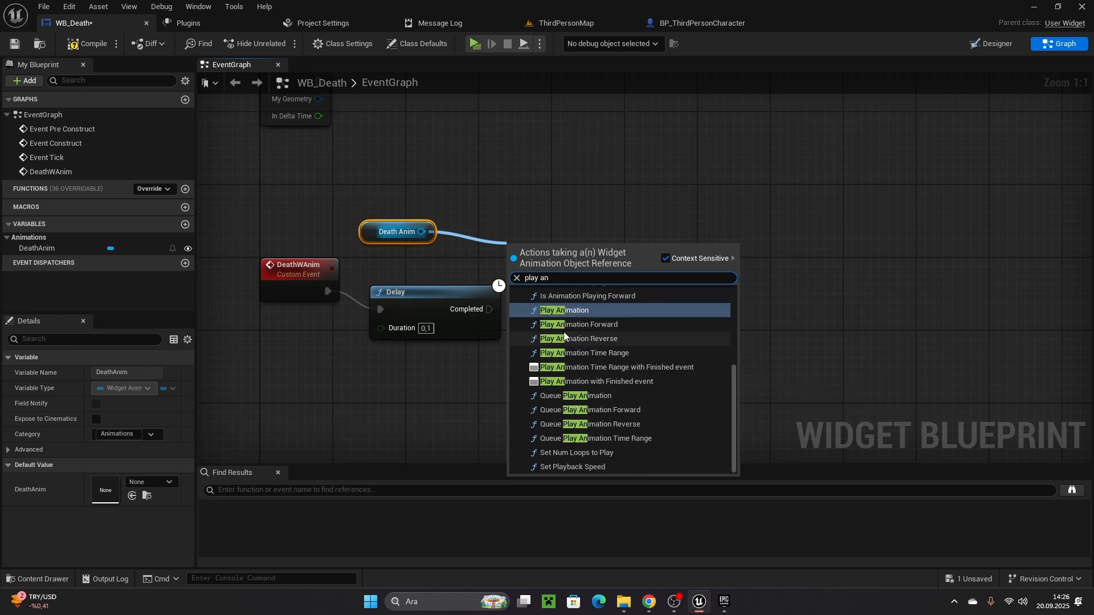
key(Return)
Connect the Delay's Completed output to Play Animation and line the node up beside the Delay
drag(544, 255, 600, 283)
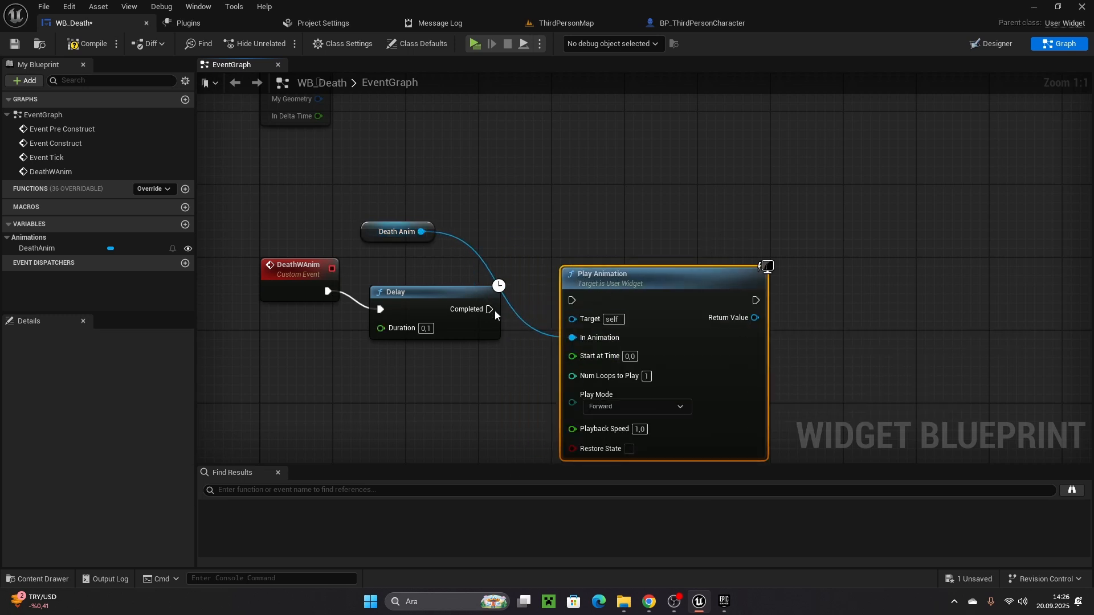
drag(490, 309, 603, 285)
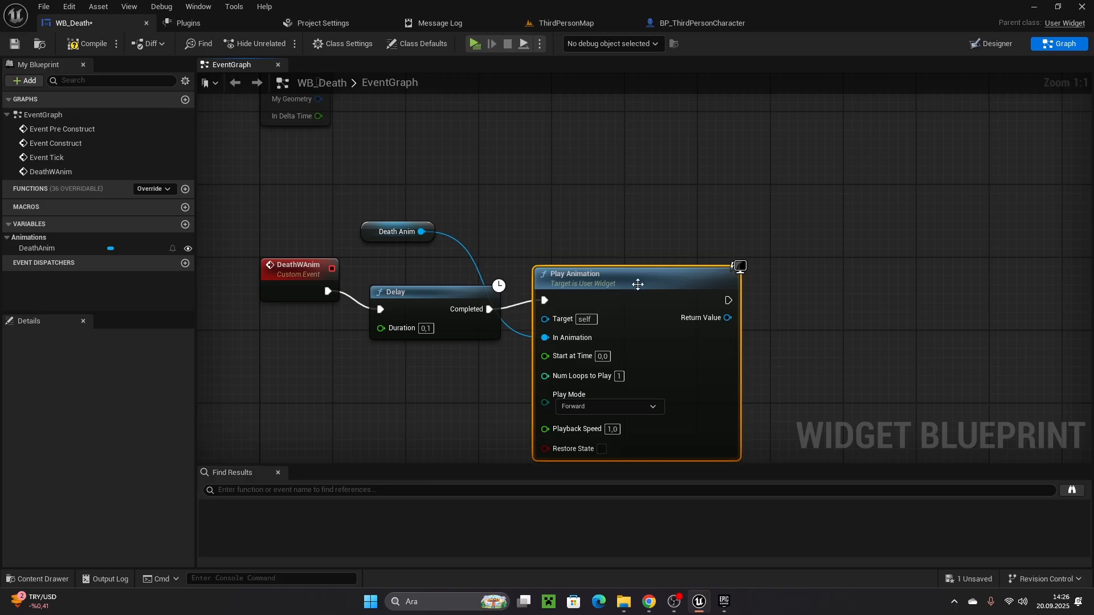
right_drag(646, 276, 596, 270)
drag(598, 270, 607, 283)
Add a second Delay after Play Animation with a Duration of 2.0 and line it up with that node
right_drag(615, 241, 505, 226)
drag(588, 288, 635, 288)
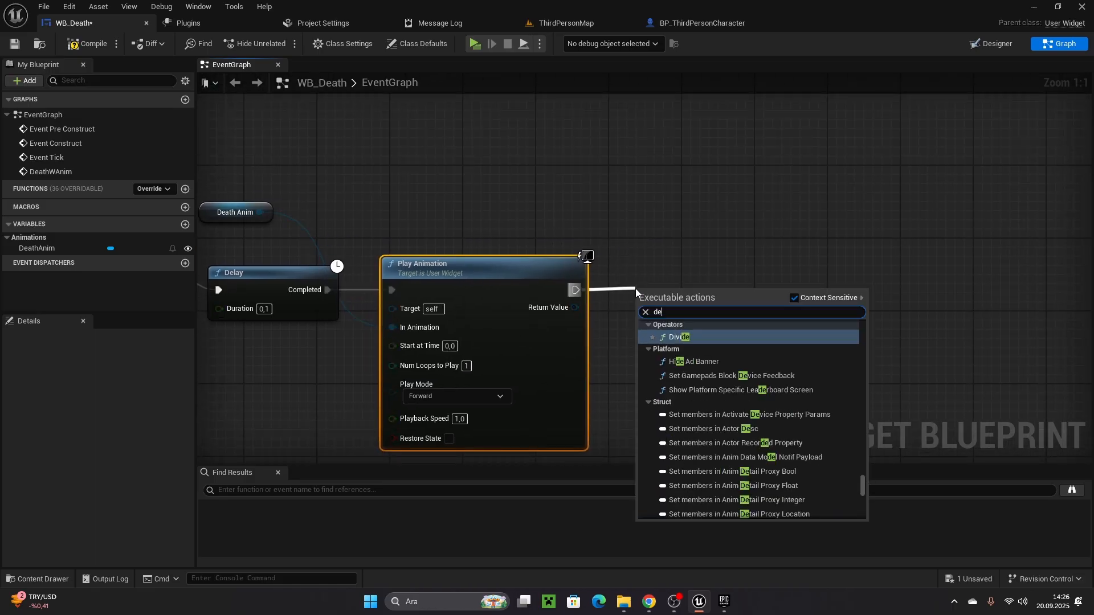
text(delay)
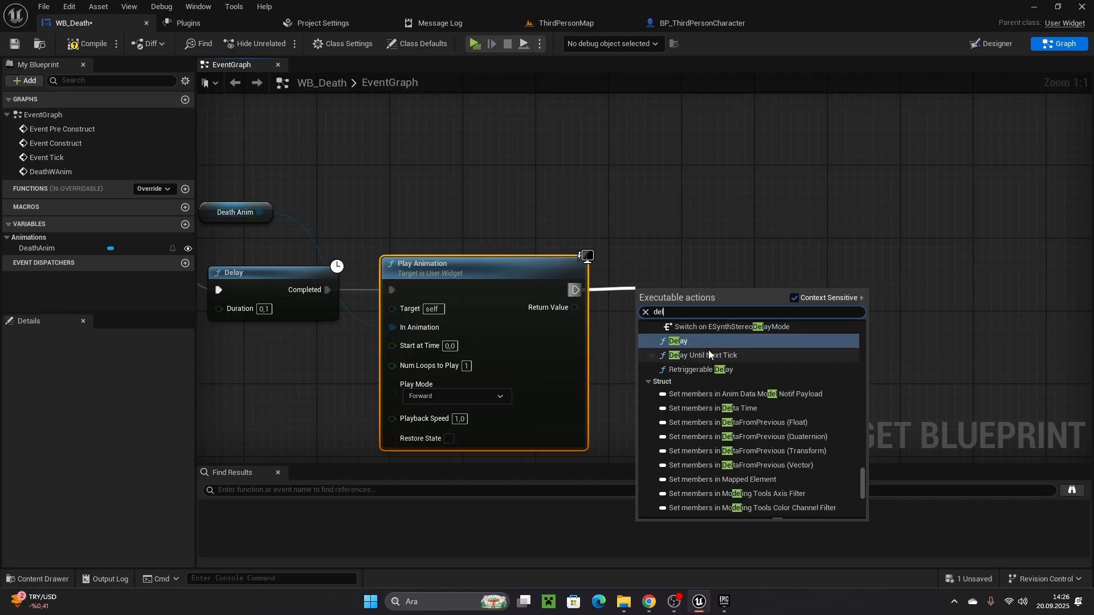
click(697, 349)
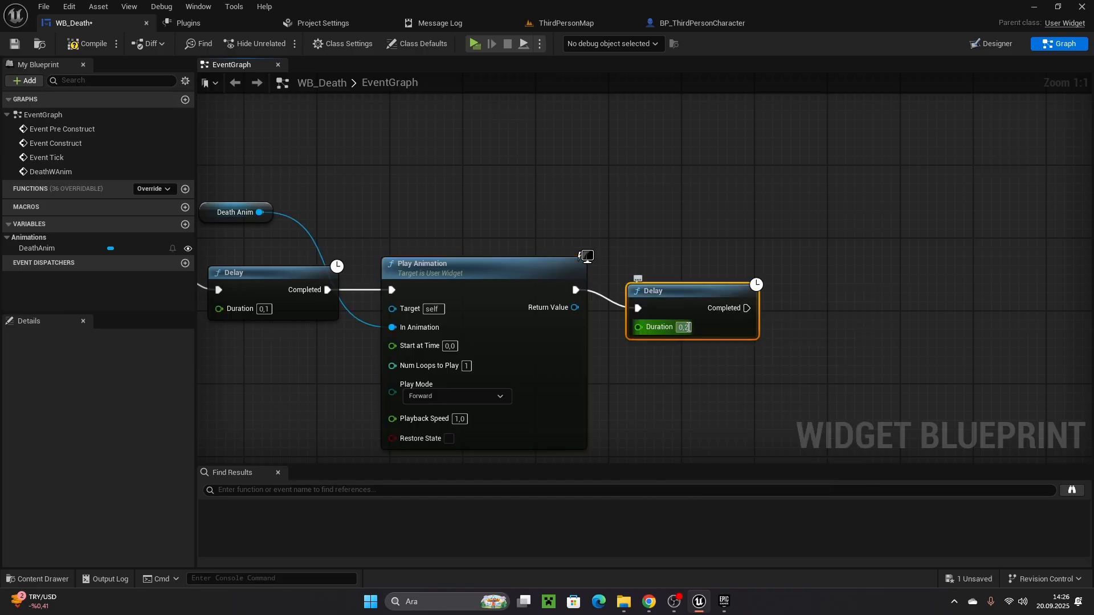
text(2)
drag(692, 310, 676, 284)
Move the Death Anim getter above the first Play Animation and add a second Play Animation node from it
right_drag(620, 194, 702, 190)
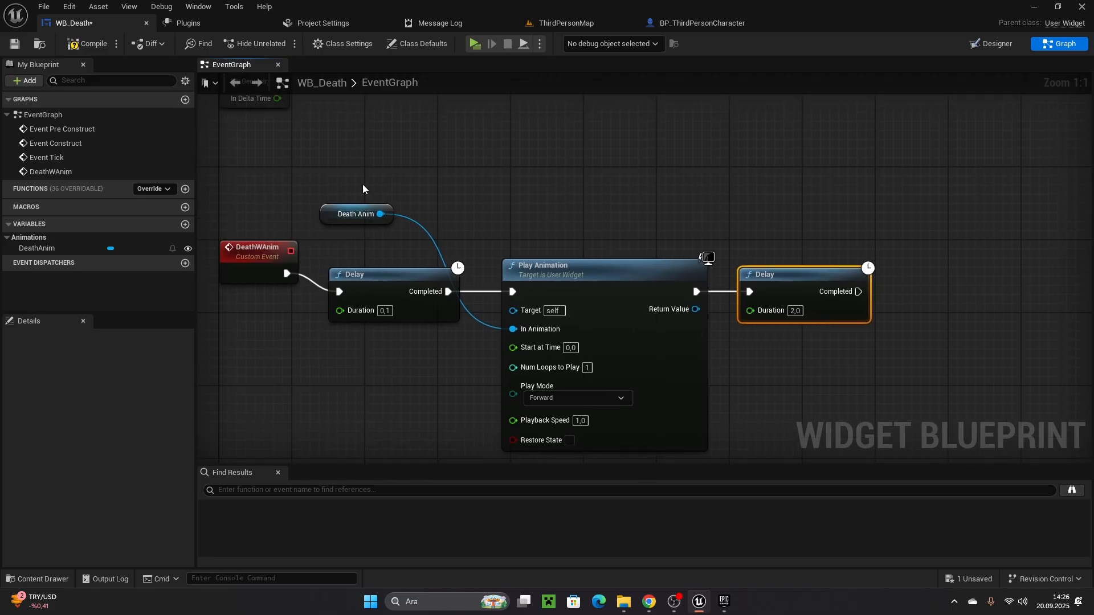
drag(341, 214, 483, 204)
right_drag(515, 203, 352, 188)
drag(353, 189, 754, 214)
text(play a)
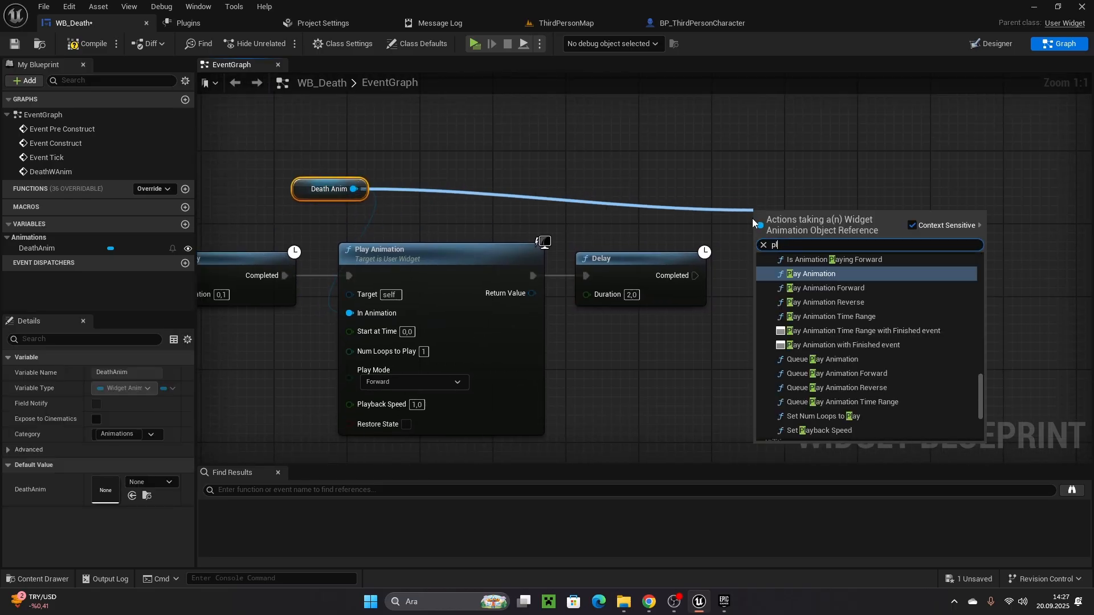
click(794, 274)
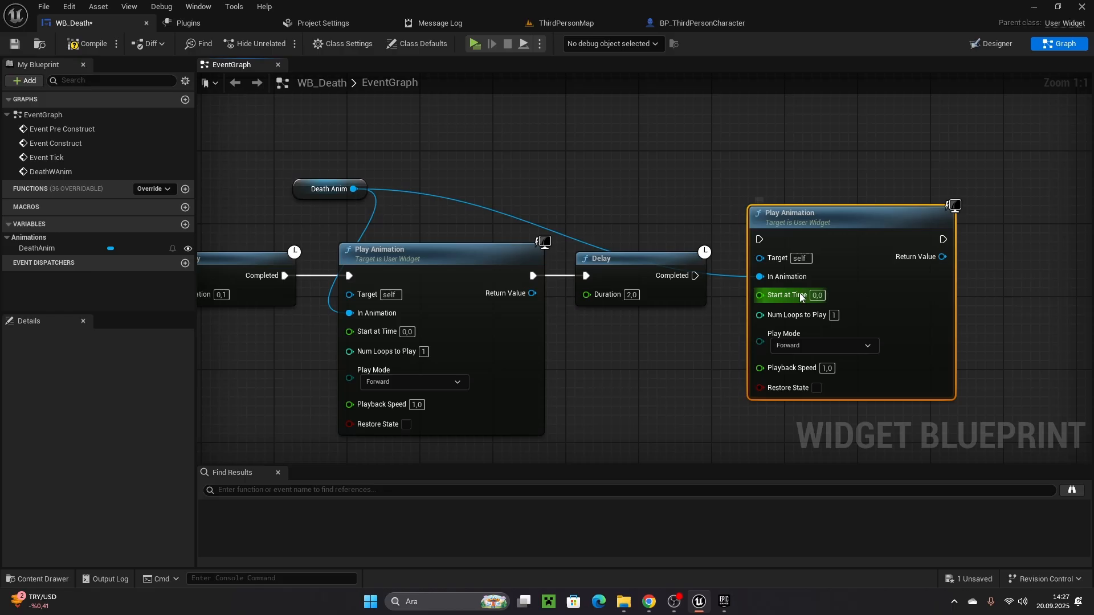
Set the second Play Animation's Play Mode to Reverse and connect it to the 2.0 Delay's Completed output
click(815, 350)
click(792, 366)
drag(827, 246, 828, 283)
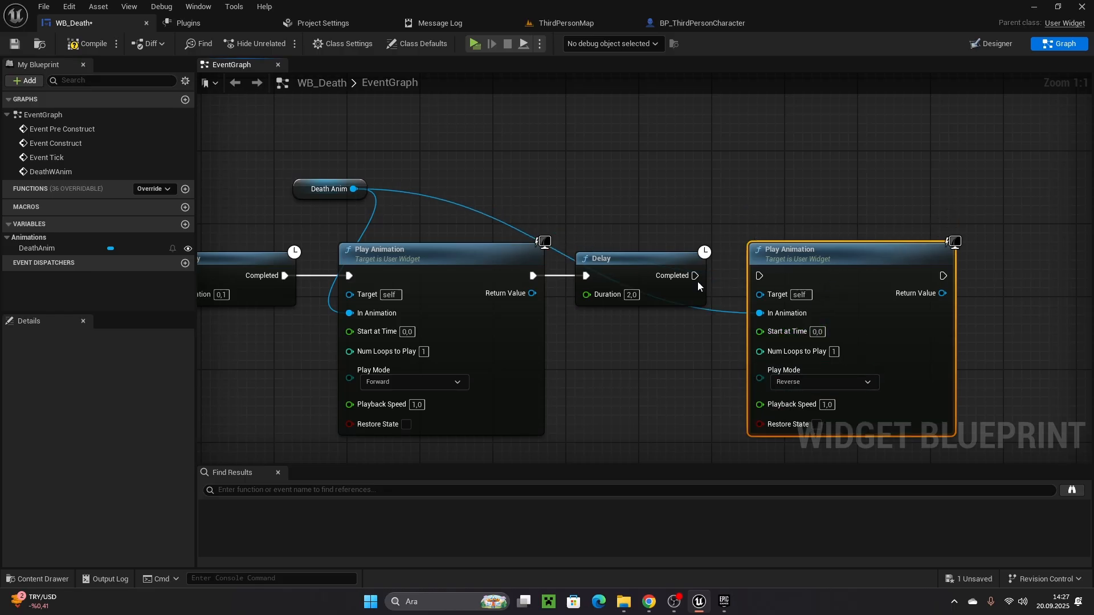
drag(749, 277, 759, 277)
Add a Remove from Parent node after the reverse Play Animation, with its execution input wired to that node's output
right_drag(826, 269, 520, 259)
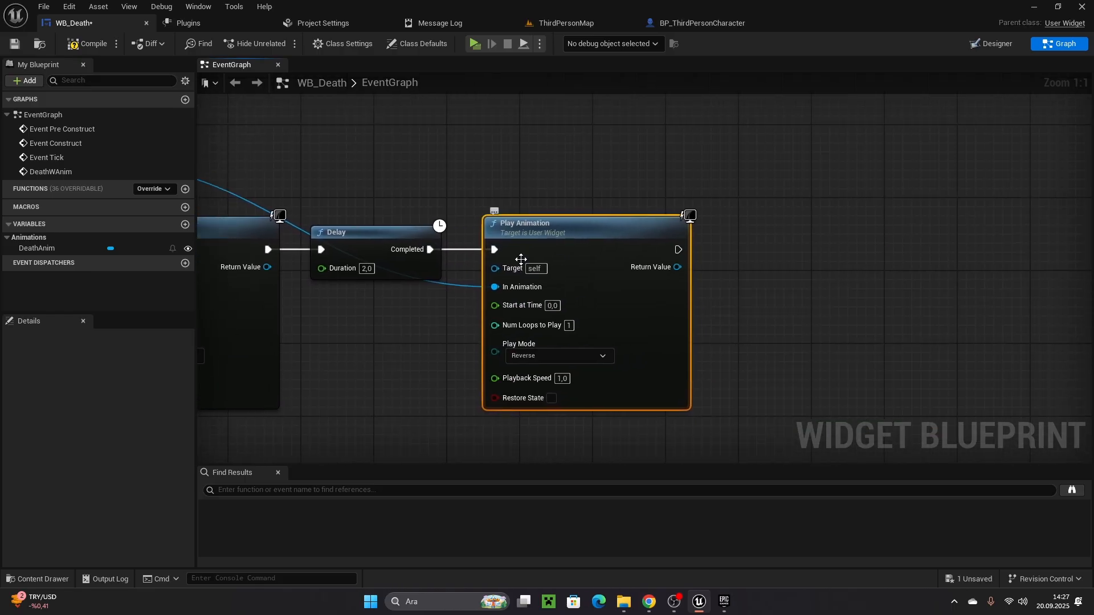
right_drag(614, 239, 540, 261)
click(329, 263)
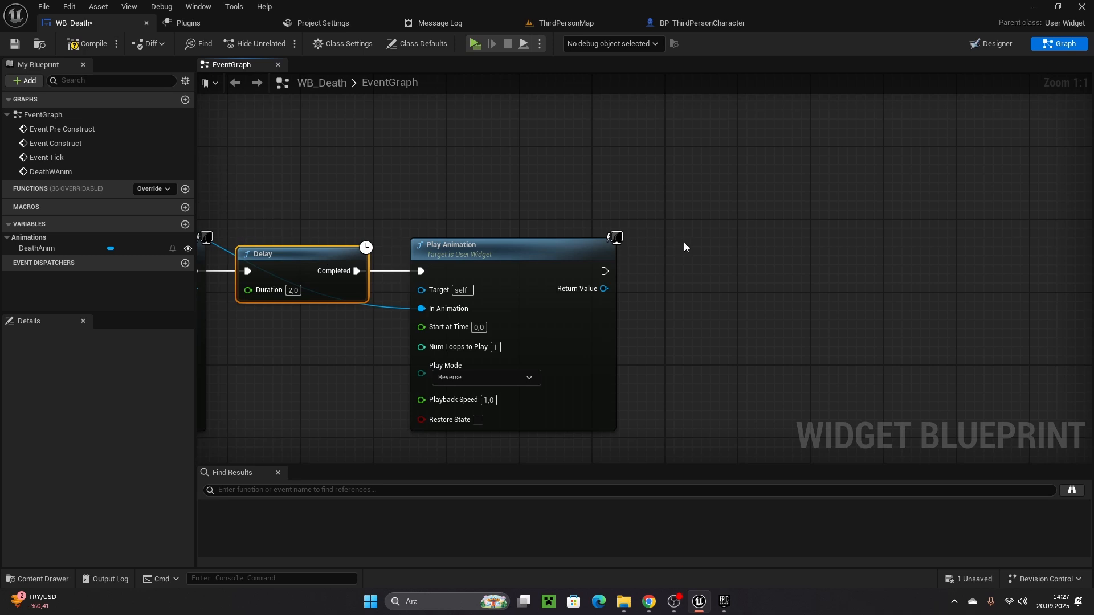
right_drag(684, 243, 648, 254)
drag(660, 288, 674, 289)
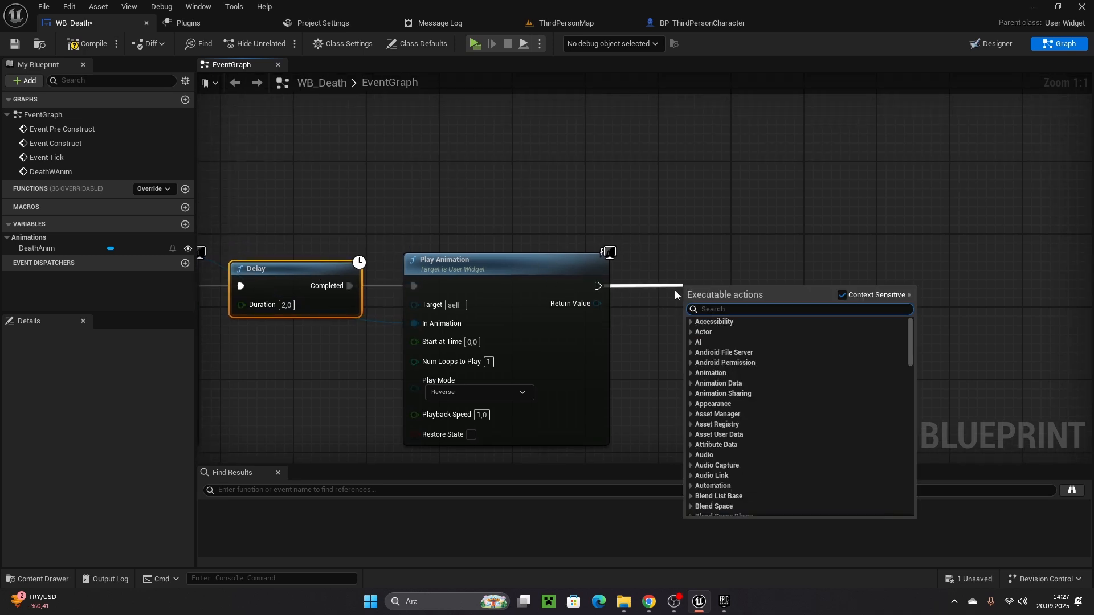
text(remove)
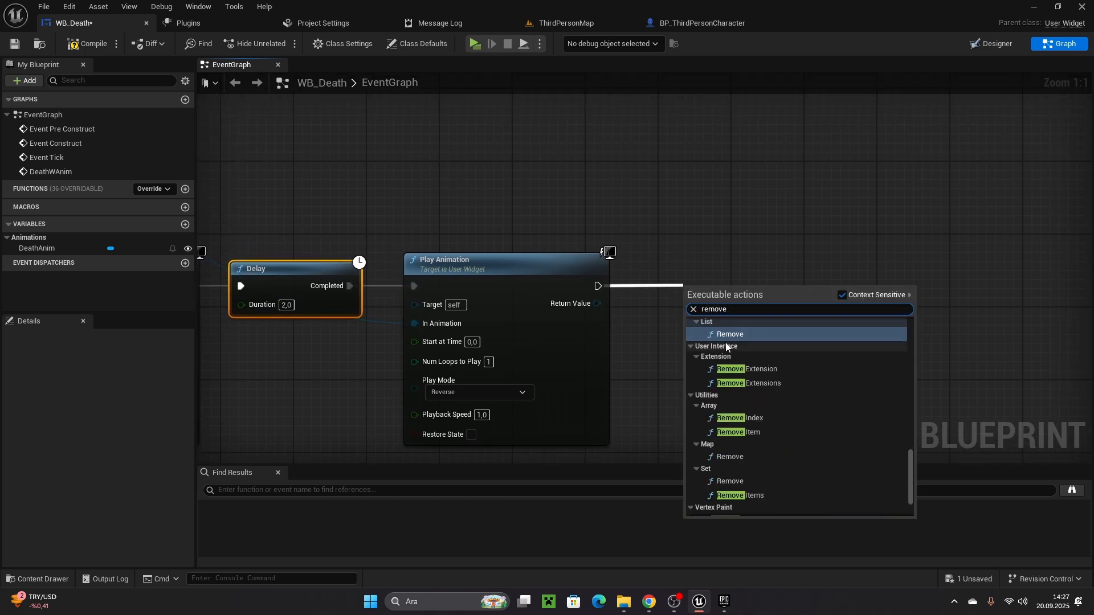
text( from)
click(757, 460)
drag(744, 312, 753, 294)
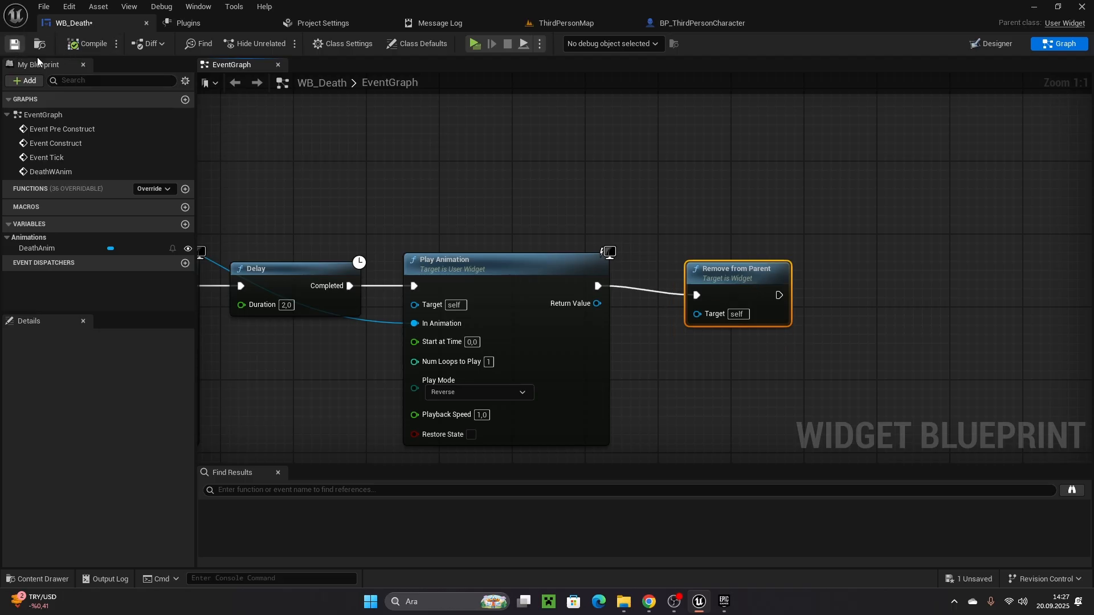
Line up the DeathWAnim event node with the 0.1 Delay so their execution wire runs straight
right_drag(310, 157, 656, 193)
right_drag(480, 214, 638, 190)
scroll(345, 203, down, 1)
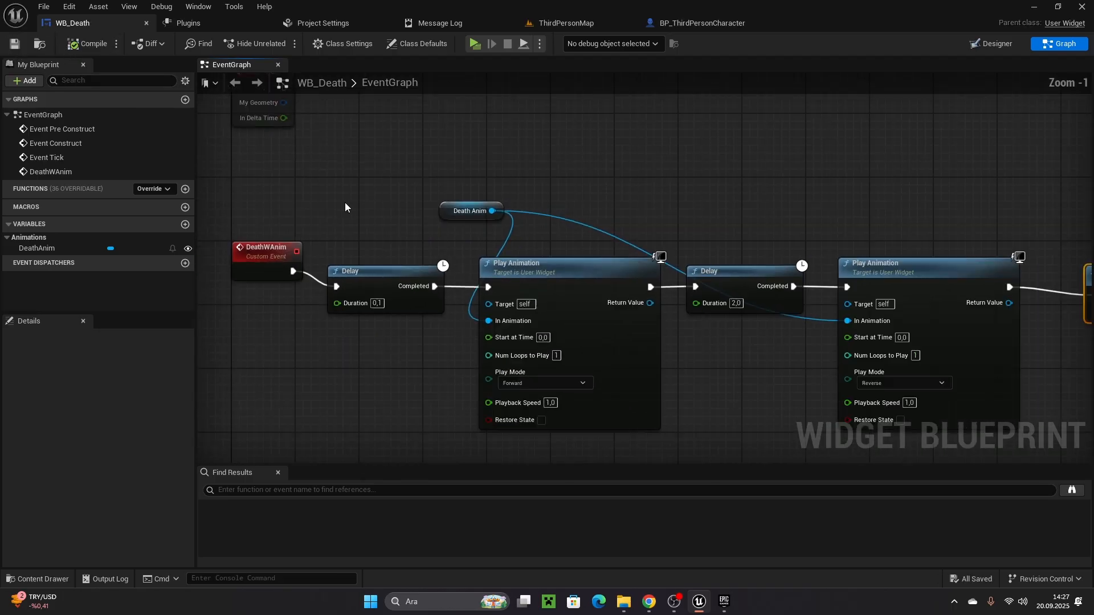
drag(272, 251, 273, 267)
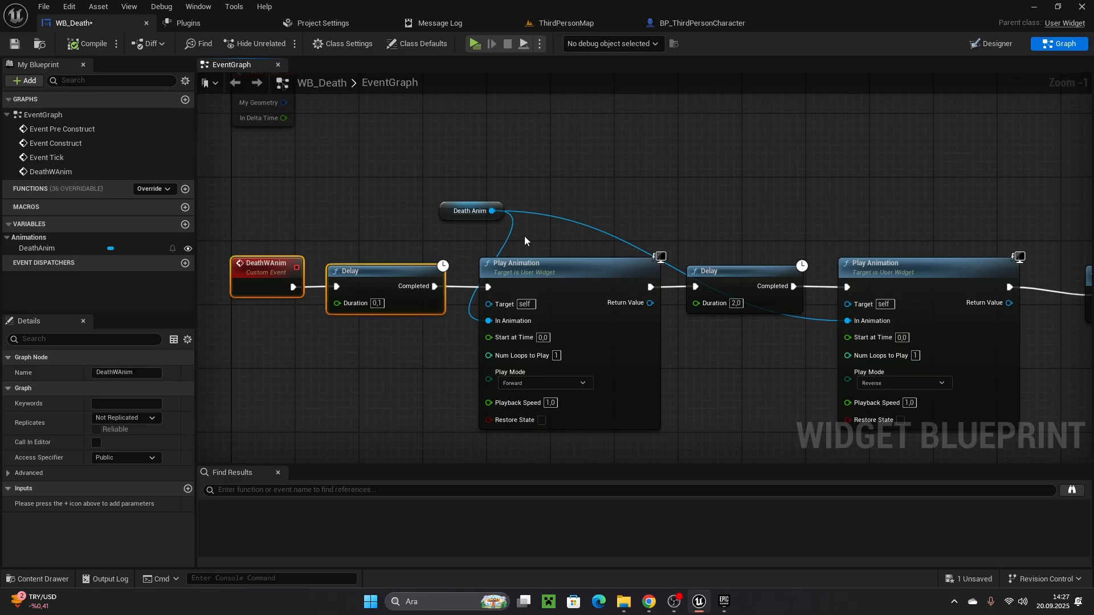
scroll(525, 241, down, 3)
In BP_ThirdPersonCharacter's death chain, shift Add to Viewport and the nodes following it to make room after Create WB Death Widget
click(570, 22)
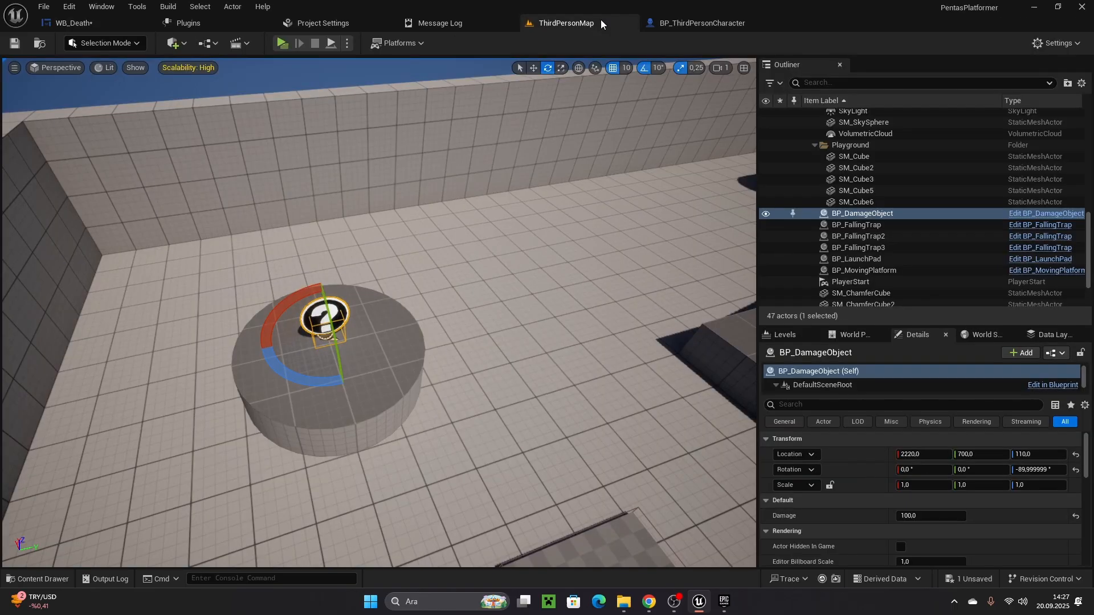
click(687, 22)
scroll(330, 263, up, 3)
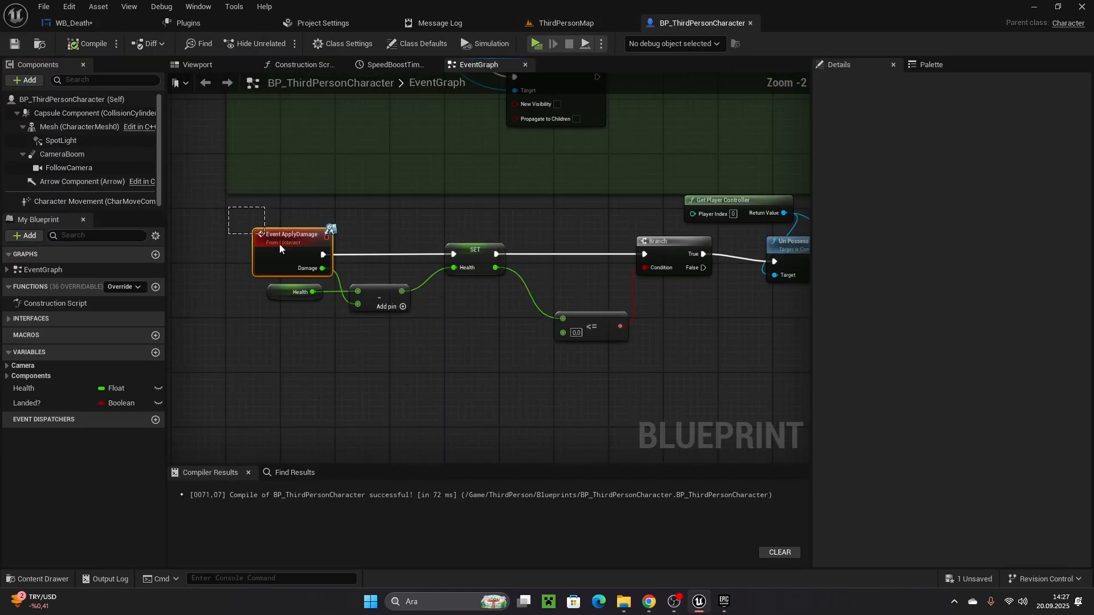
drag(280, 249, 630, 360)
right_drag(691, 383, 371, 332)
right_drag(603, 327, 381, 344)
right_drag(632, 341, 337, 336)
scroll(349, 156, down, 1)
drag(329, 134, 695, 296)
right_drag(454, 280, 683, 388)
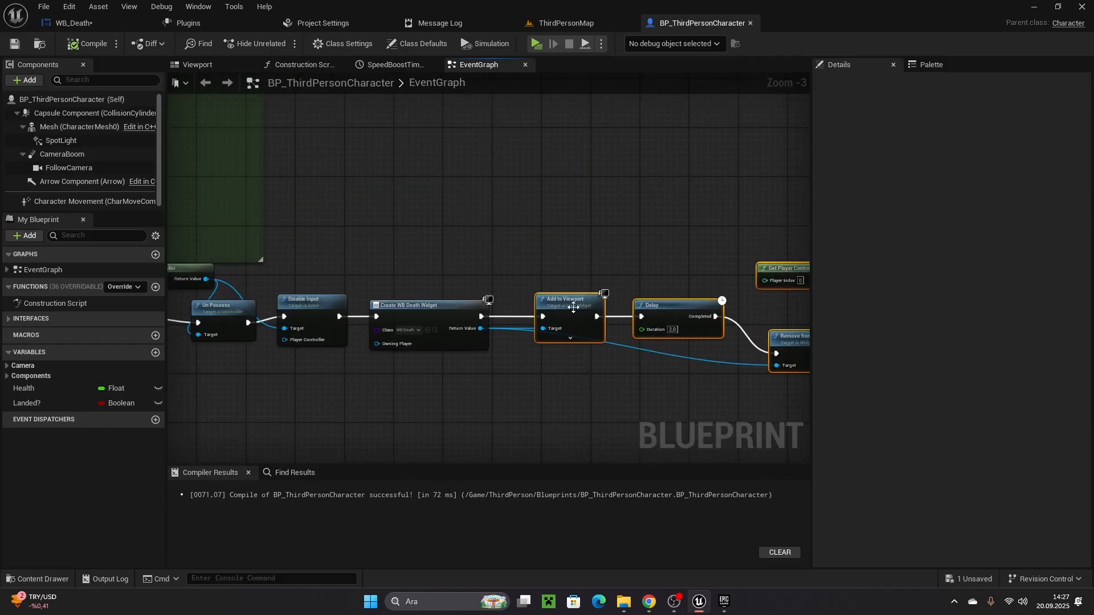
drag(573, 307, 695, 275)
scroll(486, 318, up, 2)
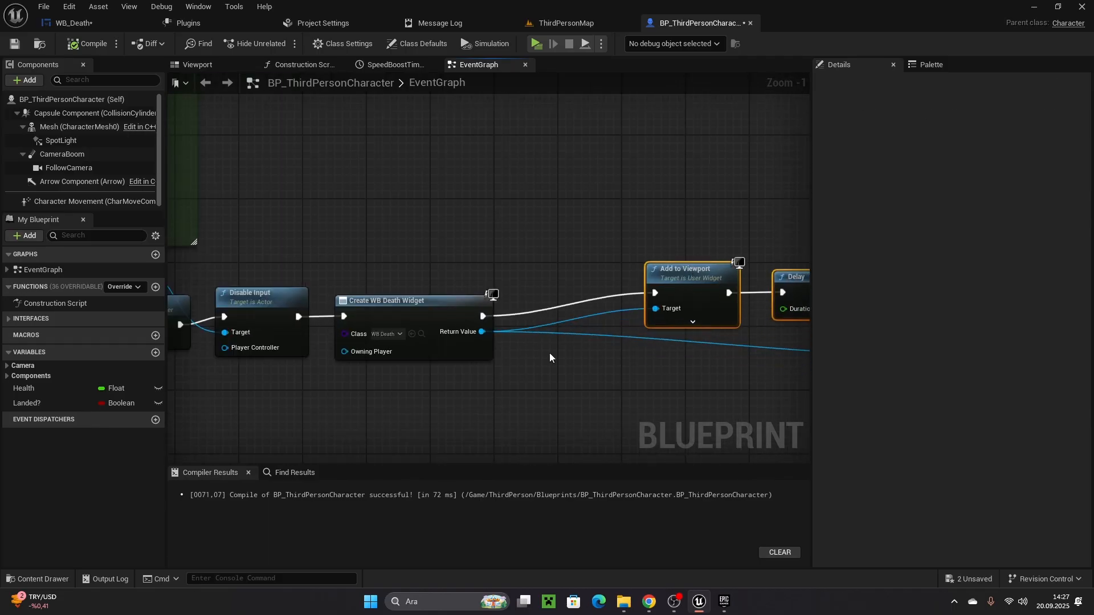
Call Death WAnim on the created WB Death widget, between Create WB Death Widget and Add to Viewport
click(550, 358)
scroll(512, 348, up, 1)
drag(480, 330, 534, 285)
text(death)
click(569, 405)
drag(601, 294, 597, 282)
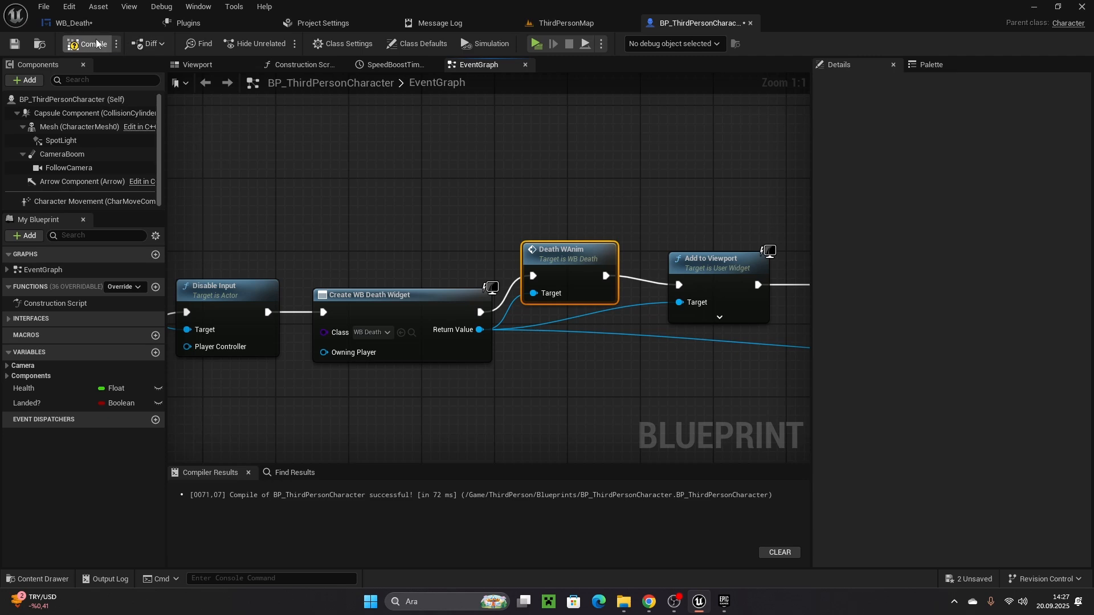
Play-test the death sequence by running the character into the damage object on the round platform
click(535, 44)
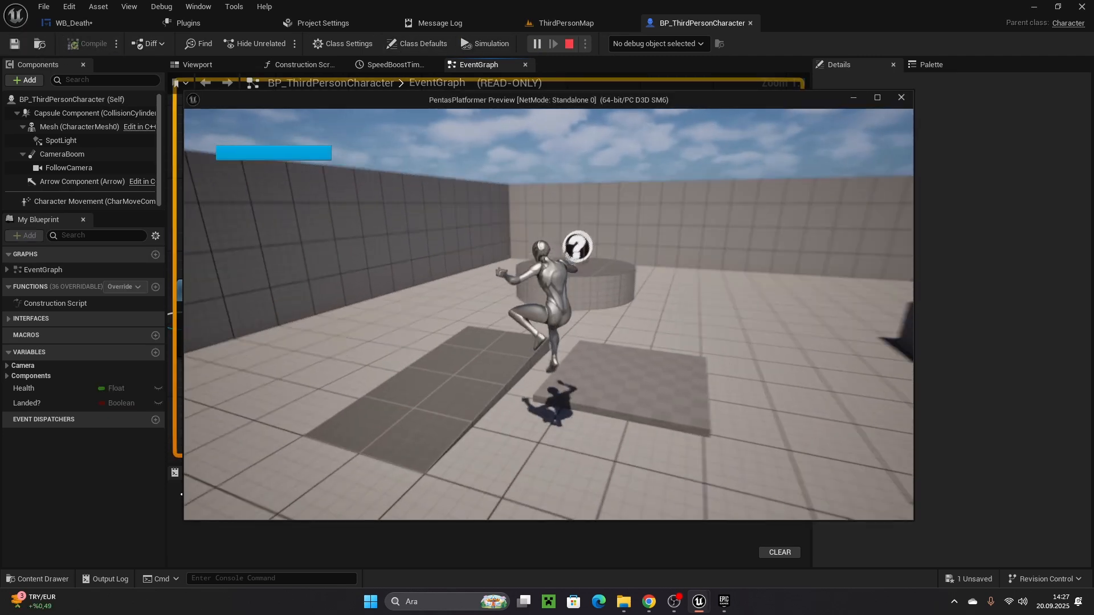
key(w)
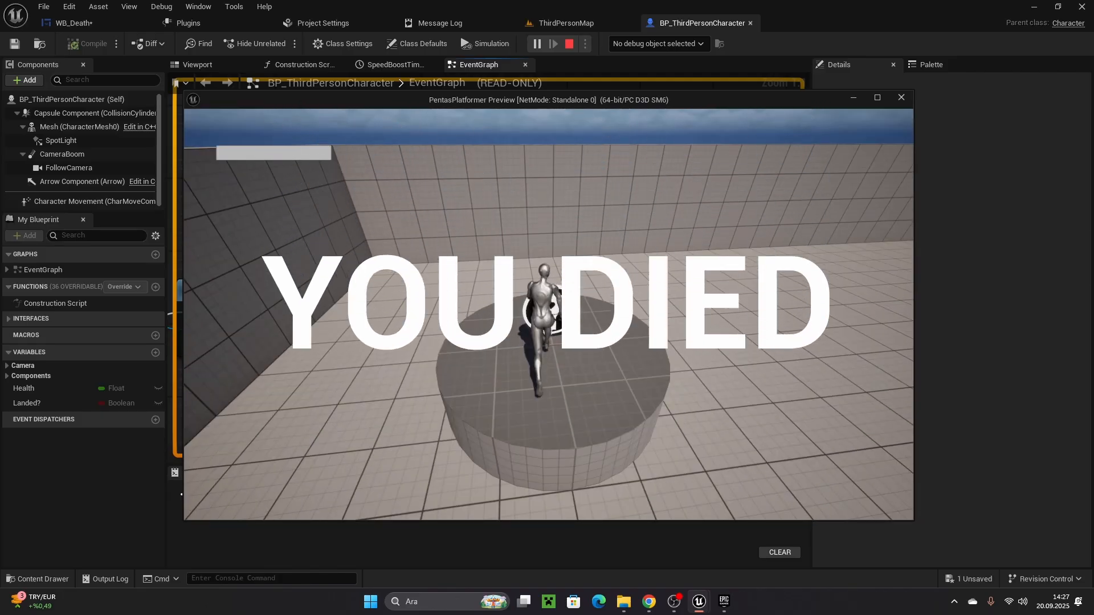
key(w)
key(space)
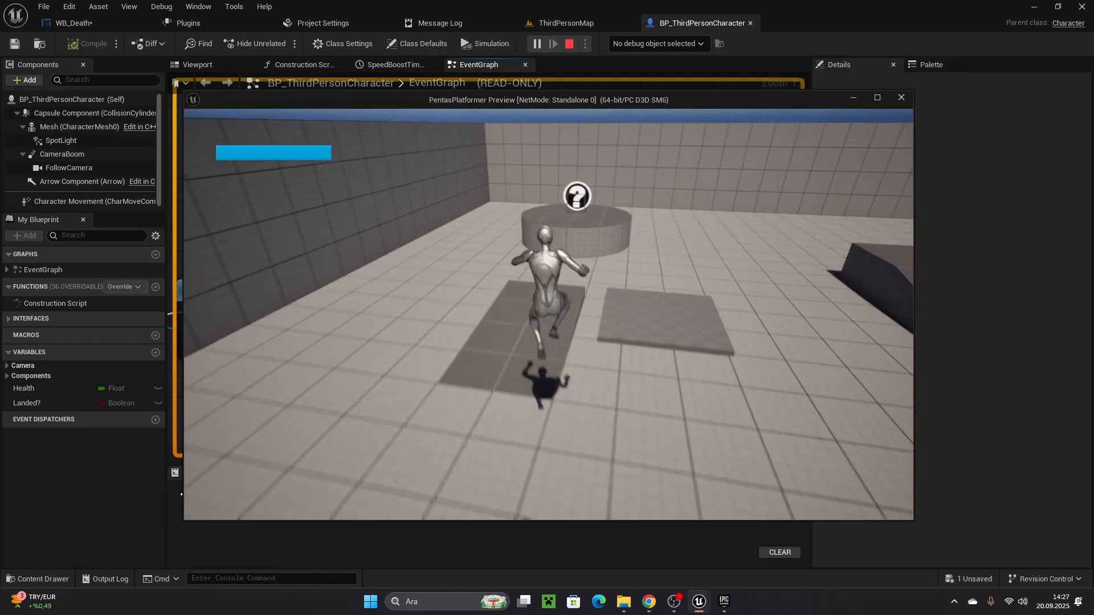
key(w)
key(space)
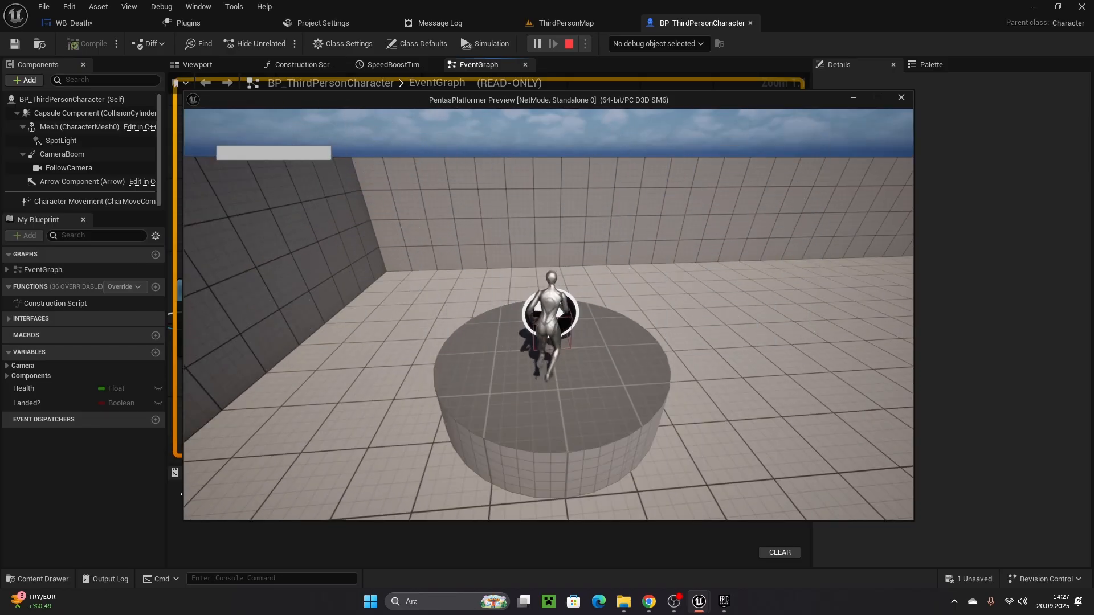
key(Escape)
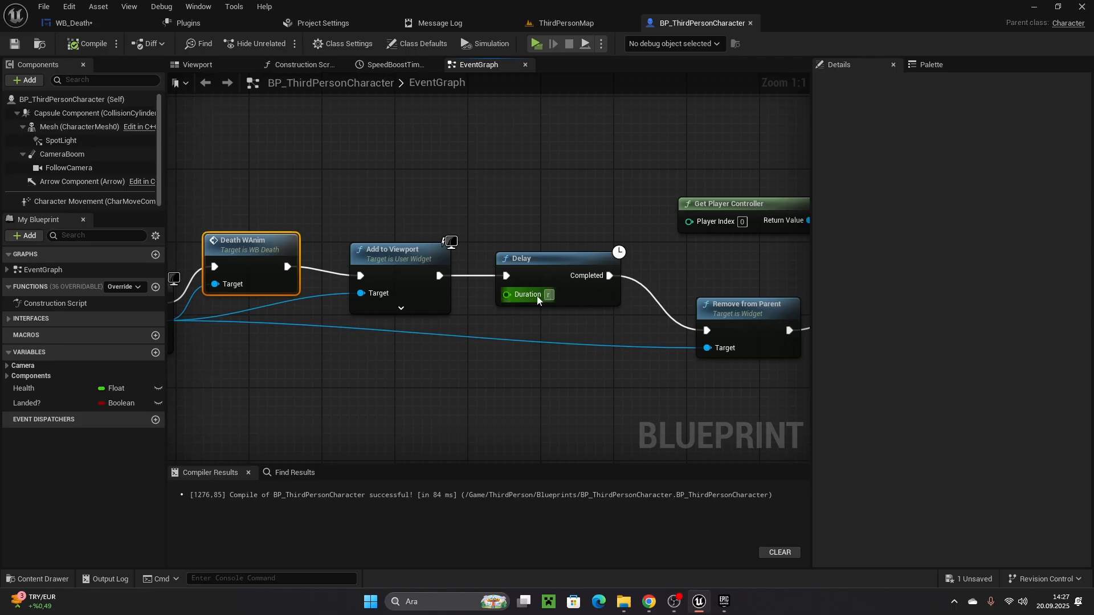
Set the Duration of the Delay after Add to Viewport to 4.0
right_drag(403, 314, 483, 348)
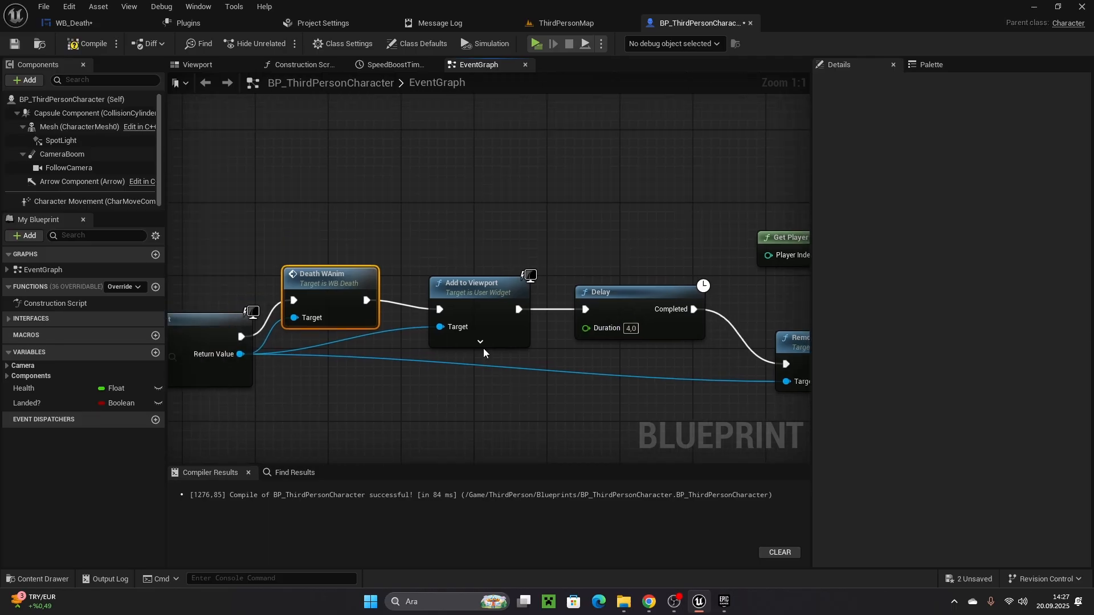
In WB_Death, insert a Delay with a Duration of 2.0 between the reverse Play Animation and Remove from Parent
click(571, 23)
click(74, 23)
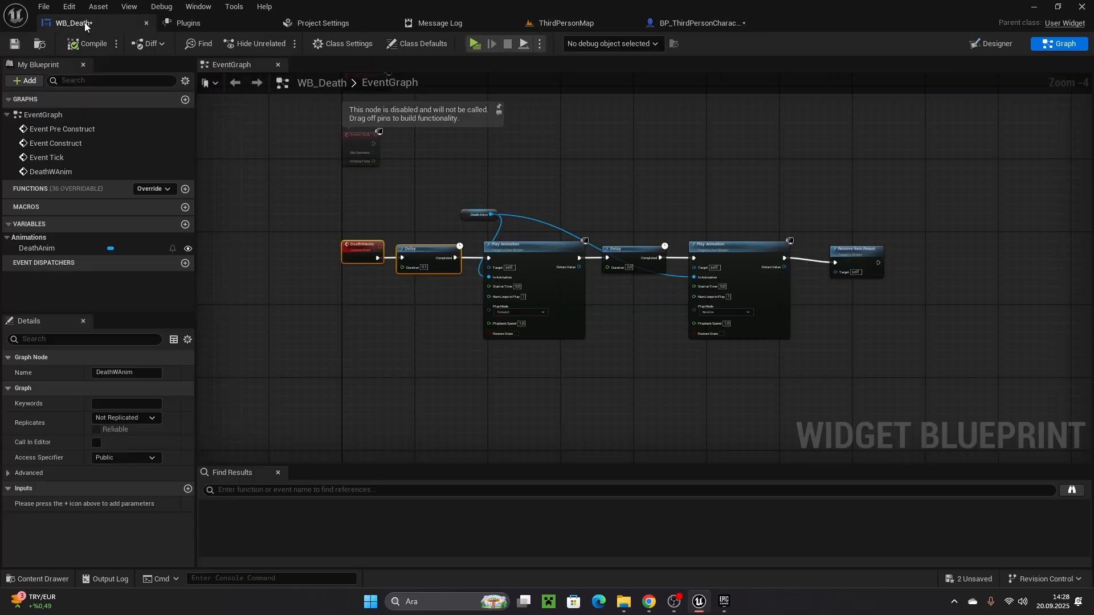
scroll(659, 323, up, 3)
drag(582, 181, 693, 188)
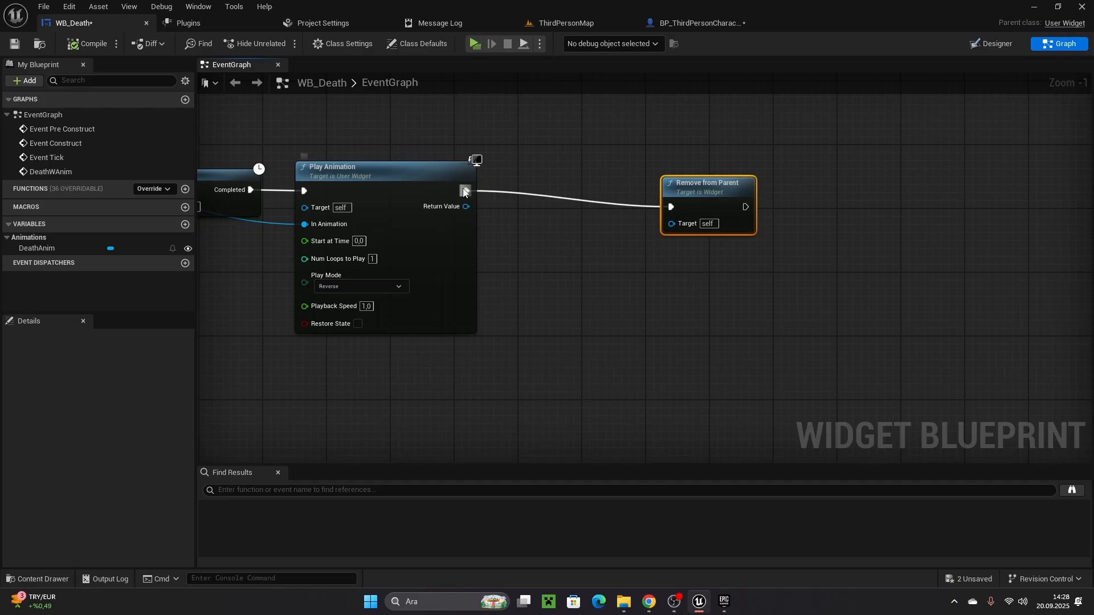
drag(464, 192, 510, 204)
text(delay)
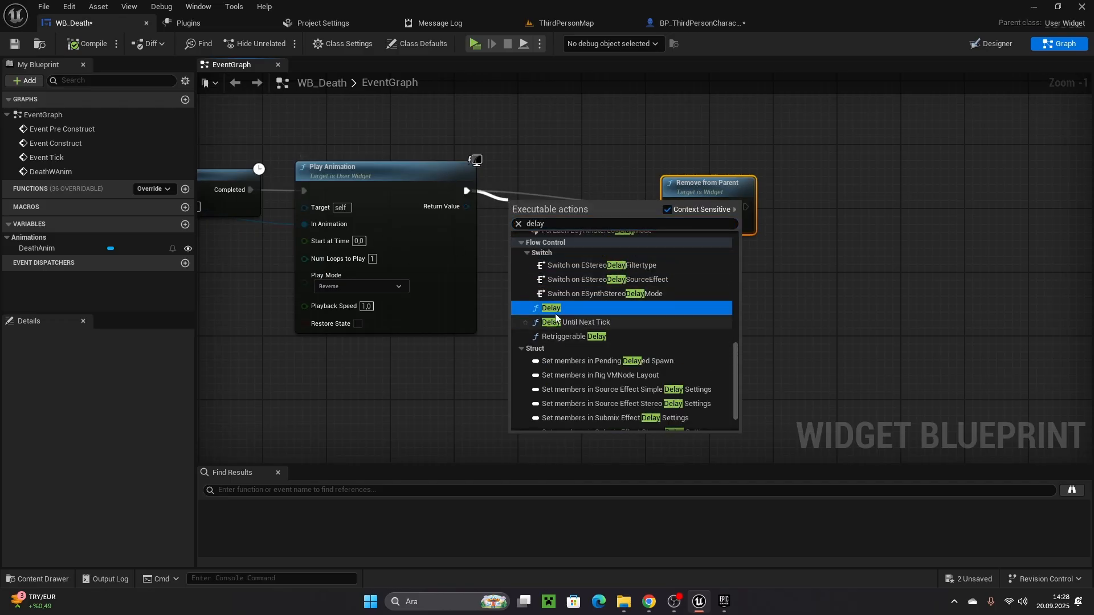
click(550, 310)
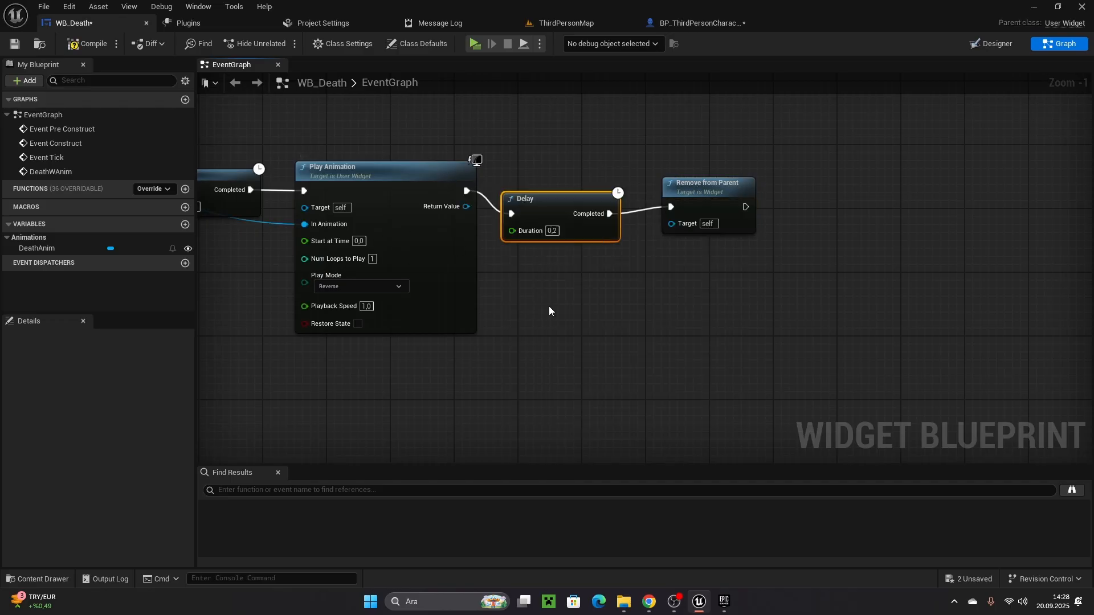
right_drag(360, 325, 426, 337)
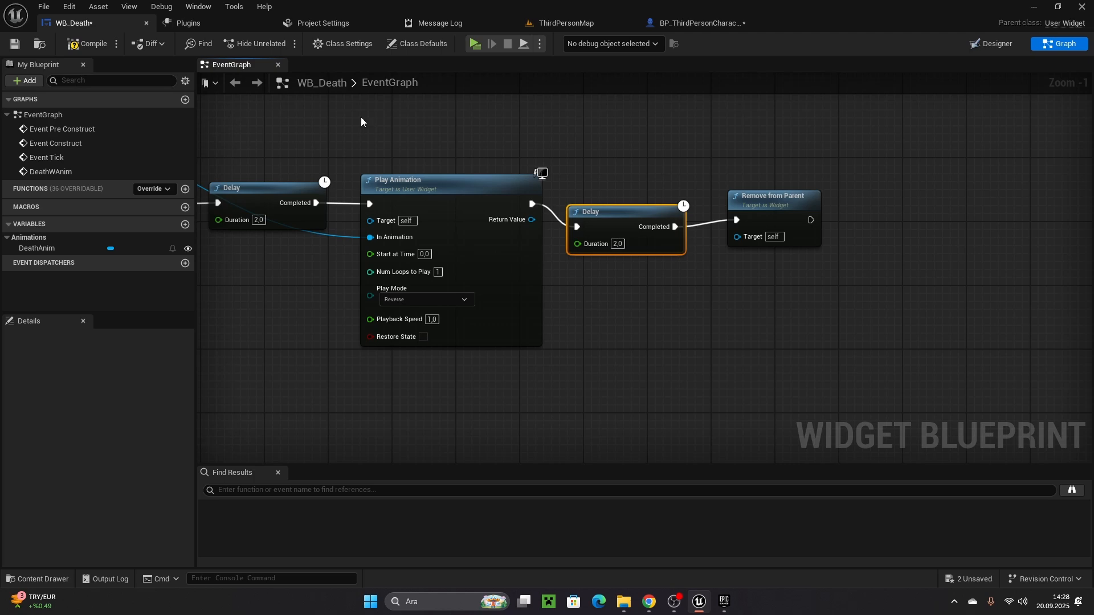
drag(356, 139, 550, 394)
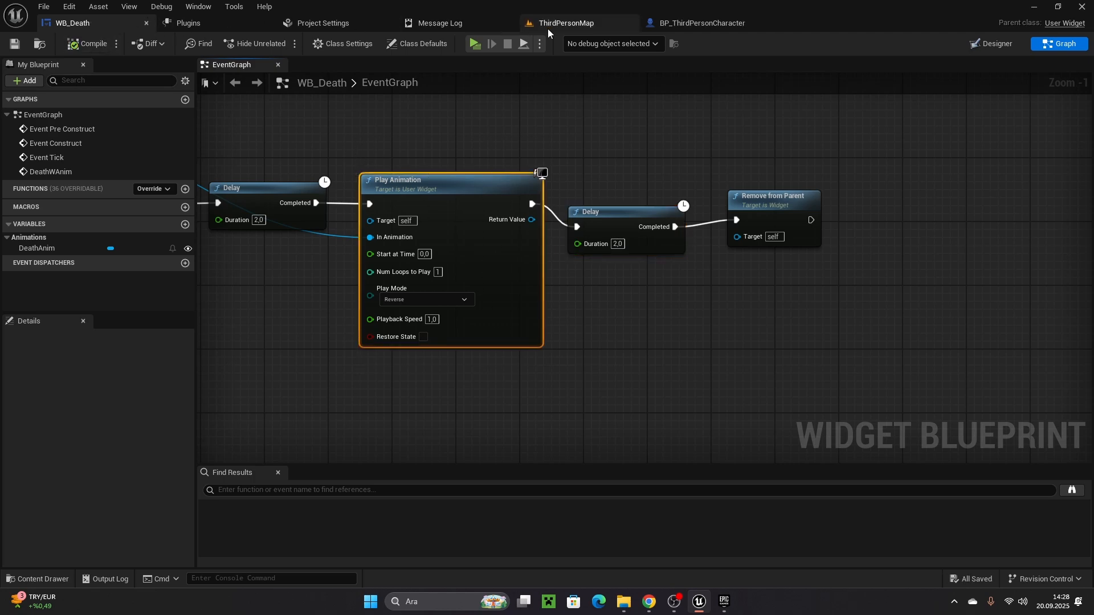
Play ThirdPersonMap and trigger the death again to check the YOU DIED animation with the longer delays
click(564, 23)
click(282, 43)
key(w)
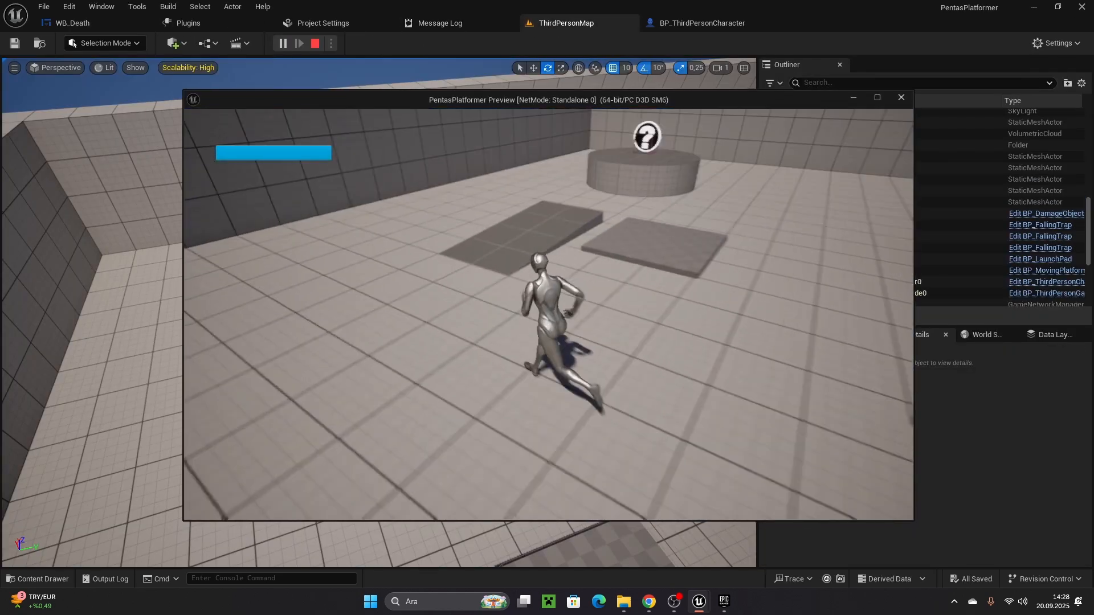
key(space)
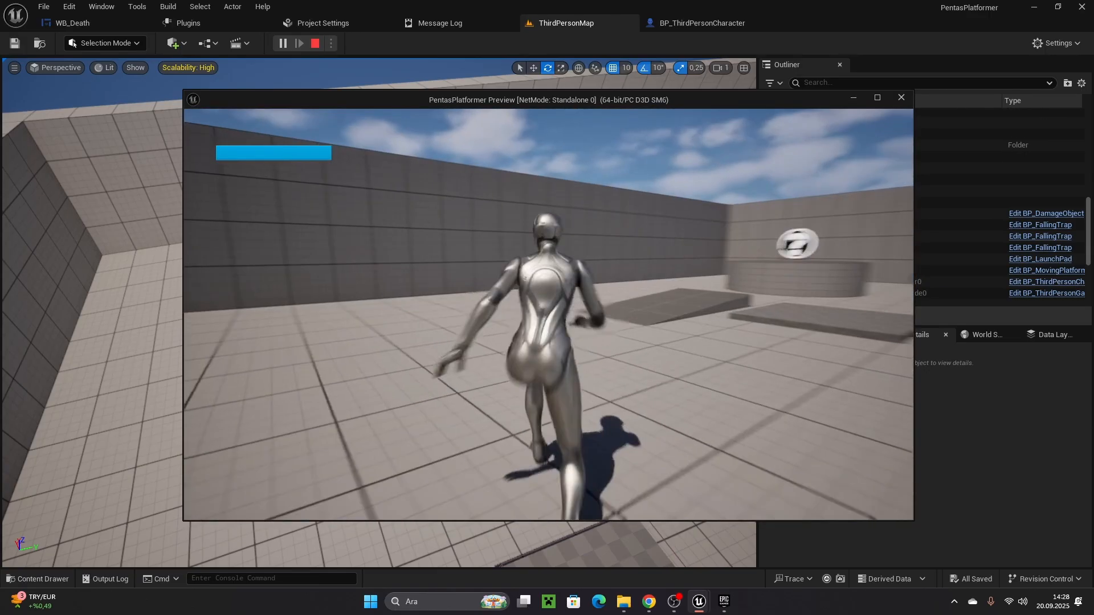
key(Escape)
click(333, 291)
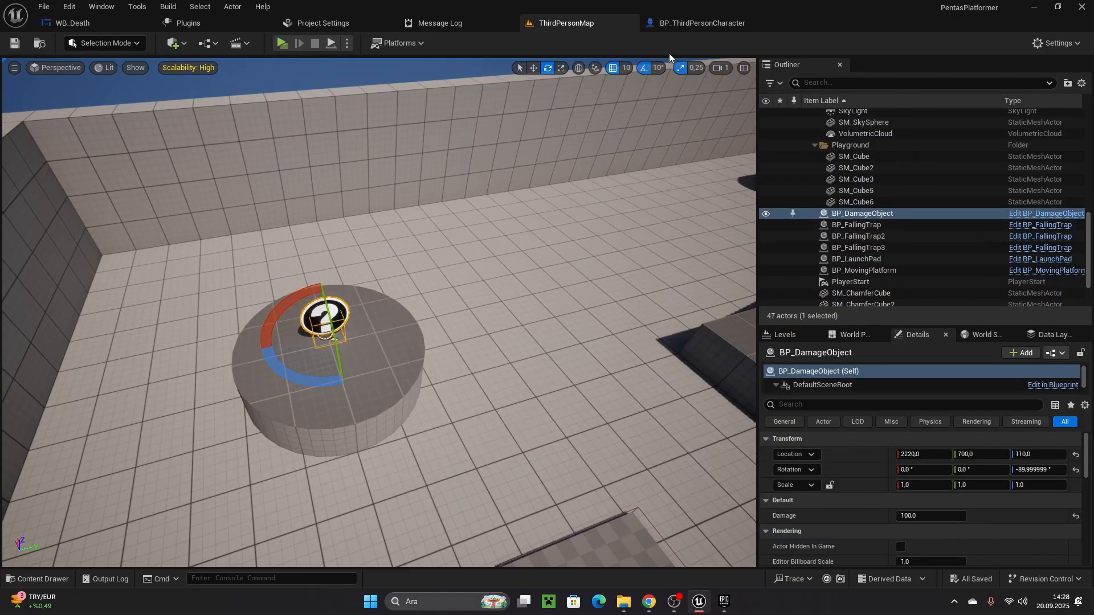
In BP_ThirdPersonCharacter, set the Duration of the Delay after Add to Viewport to 2
click(711, 23)
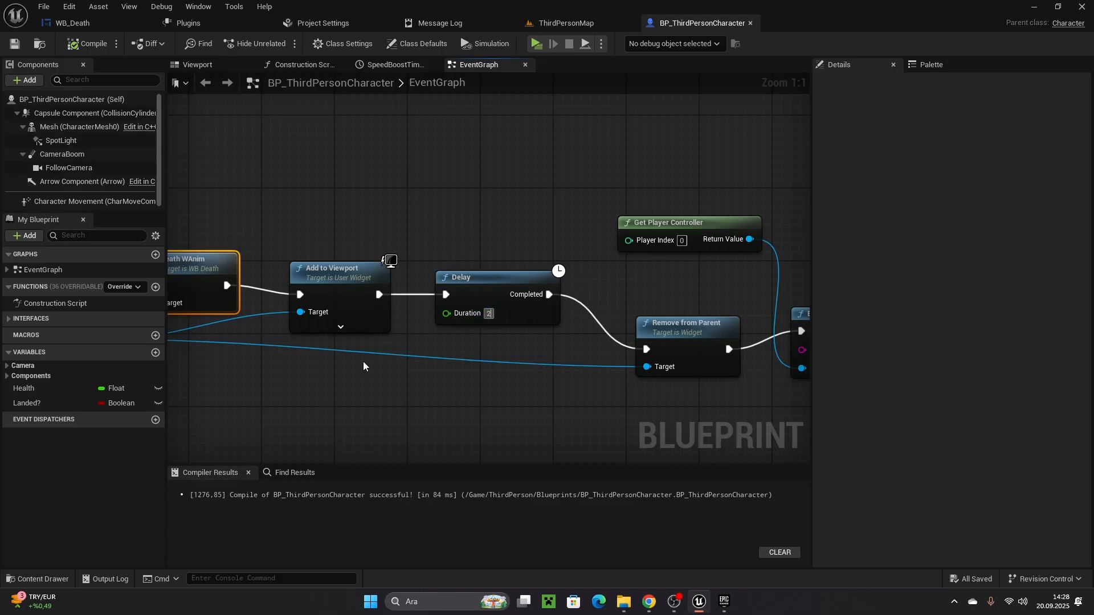
right_drag(363, 362, 482, 384)
In WB_Death, connect the reverse Play Animation directly to Remove from Parent and delete the Delay between them
click(89, 27)
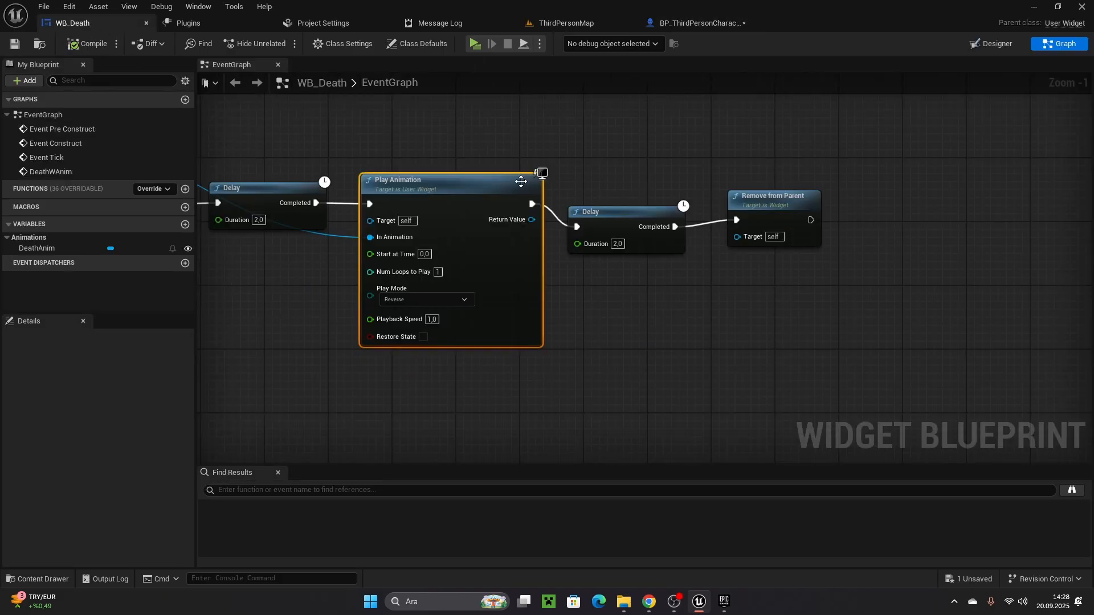
drag(501, 232, 714, 254)
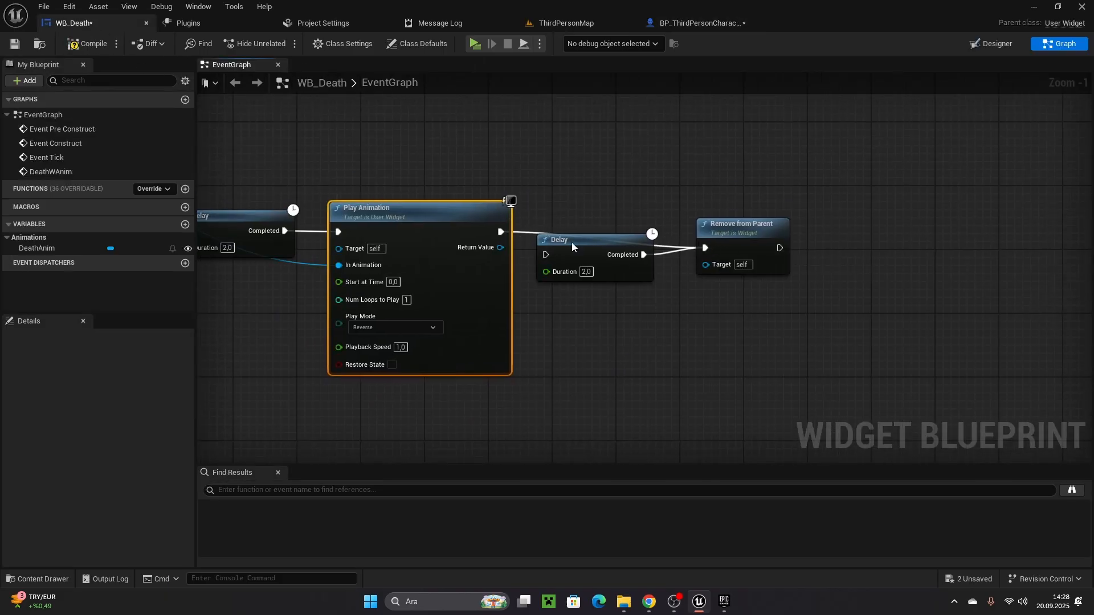
drag(571, 244, 586, 336)
key(Delete)
Connect the 2.0 Delay's Completed output straight to Remove from Parent, bypassing the reverse Play Animation
right_drag(435, 252, 570, 284)
drag(455, 192, 655, 411)
drag(714, 429, 707, 460)
right_drag(463, 134, 428, 195)
drag(385, 275, 806, 294)
drag(840, 289, 713, 241)
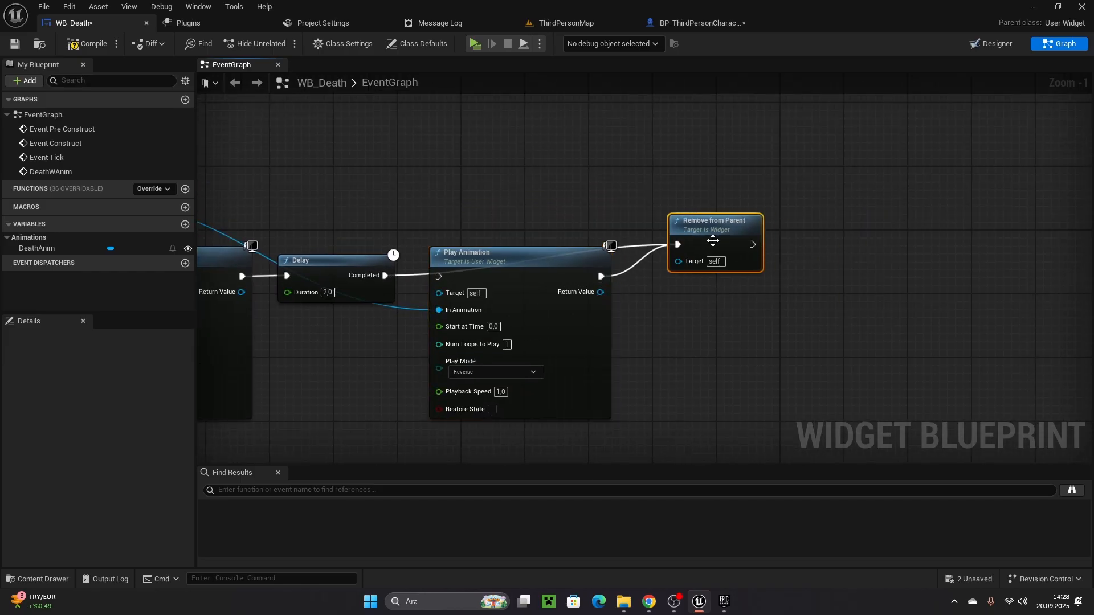
Compile and save WB_Death, and play-test the character's death with the reverse animation bypassed
click(98, 49)
click(468, 43)
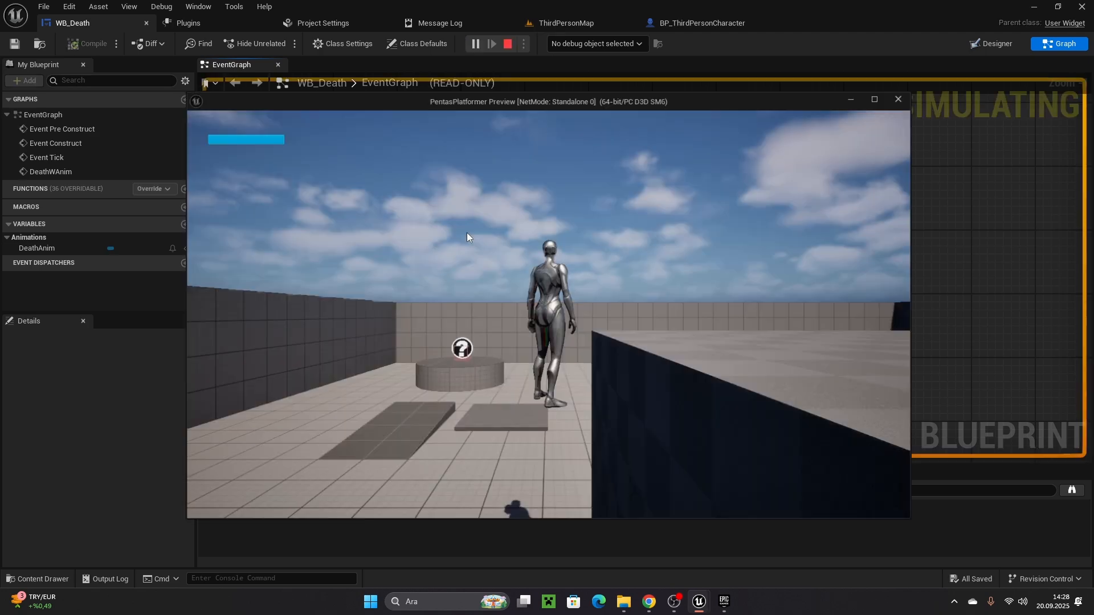
key(w)
key(space)
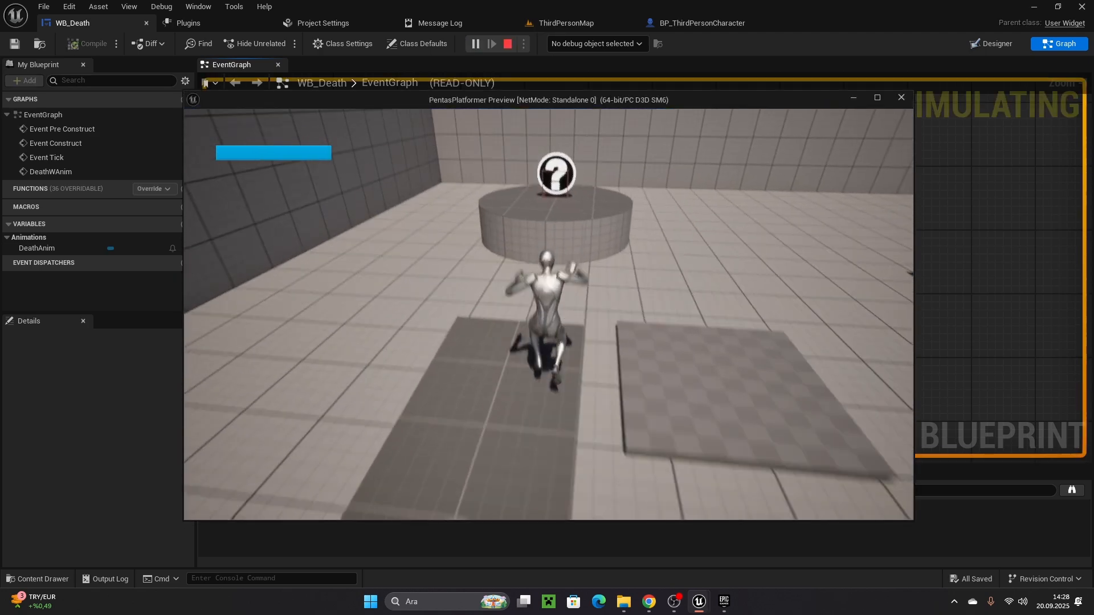
key(space)
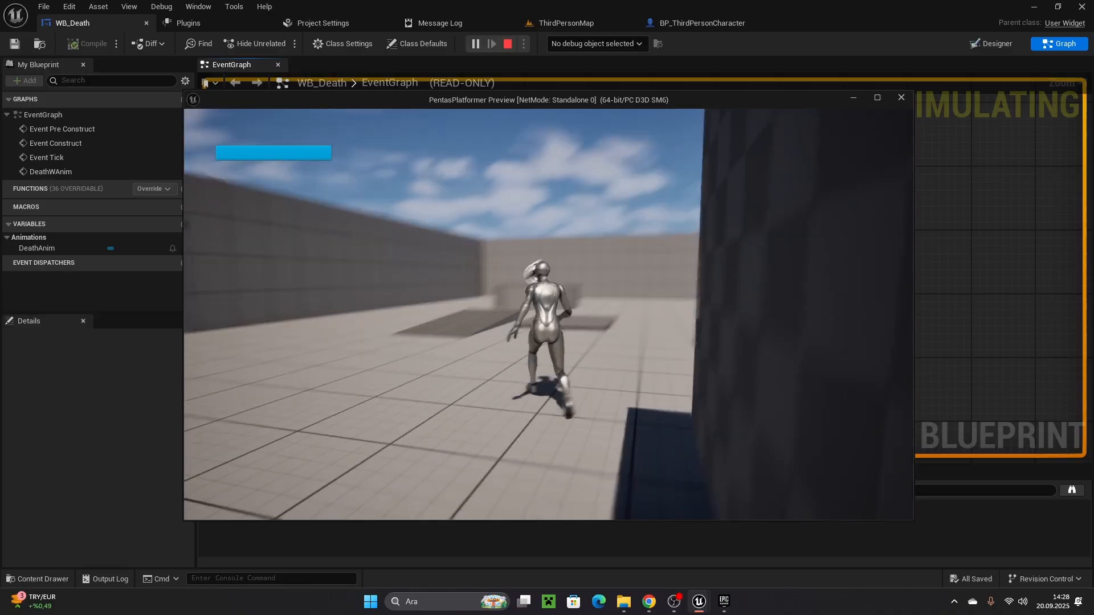
key(Escape)
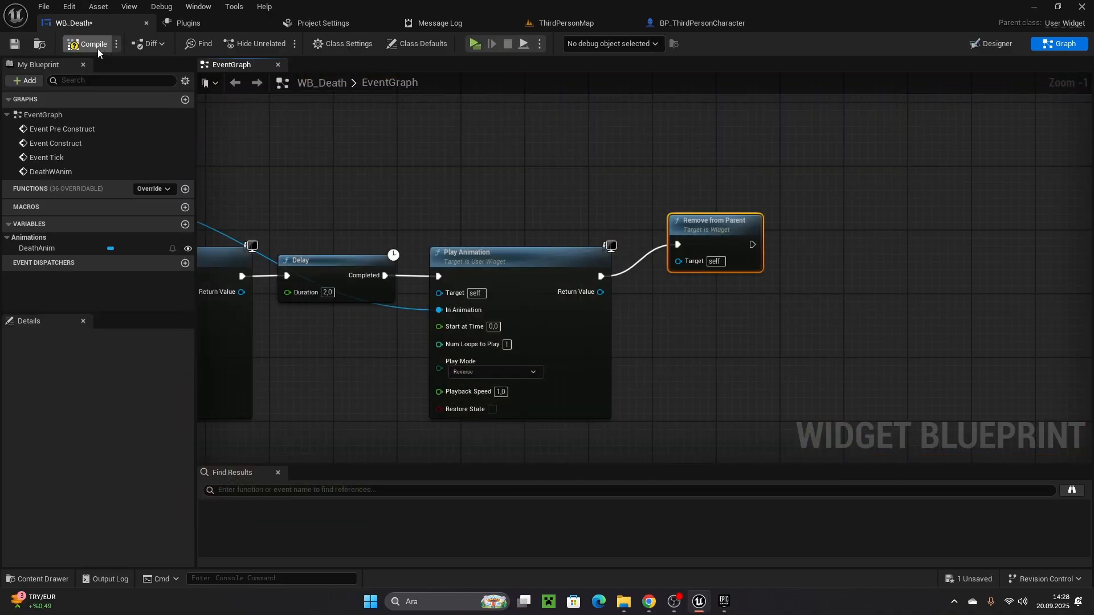
In WB_Death, insert a Delay with Duration 2 between the reverse Play Animation and Remove from Parent
drag(715, 222, 841, 238)
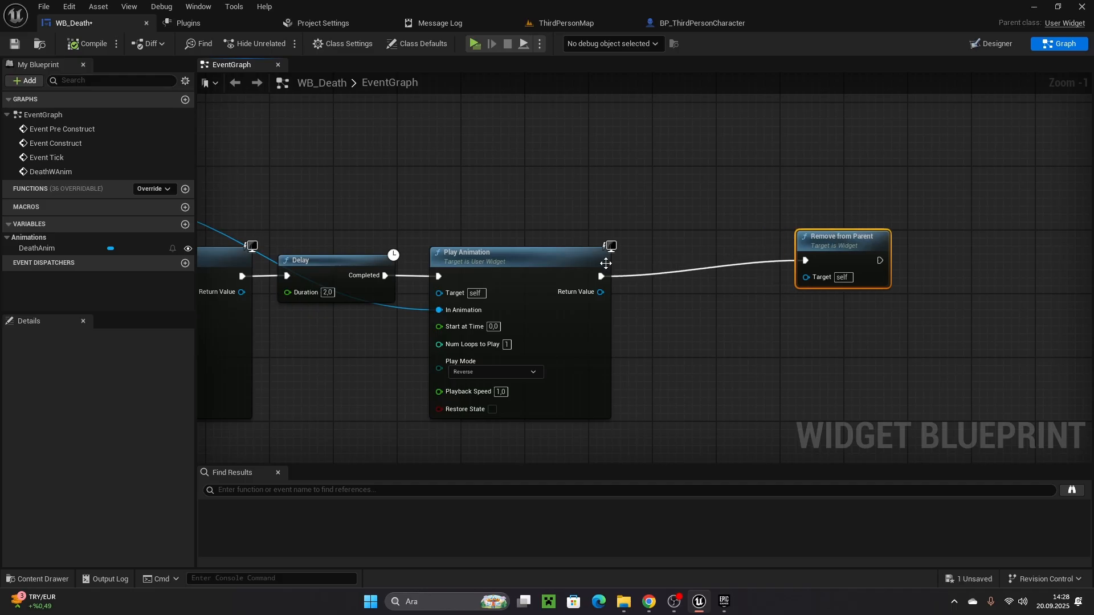
drag(628, 278, 641, 276)
text(delay)
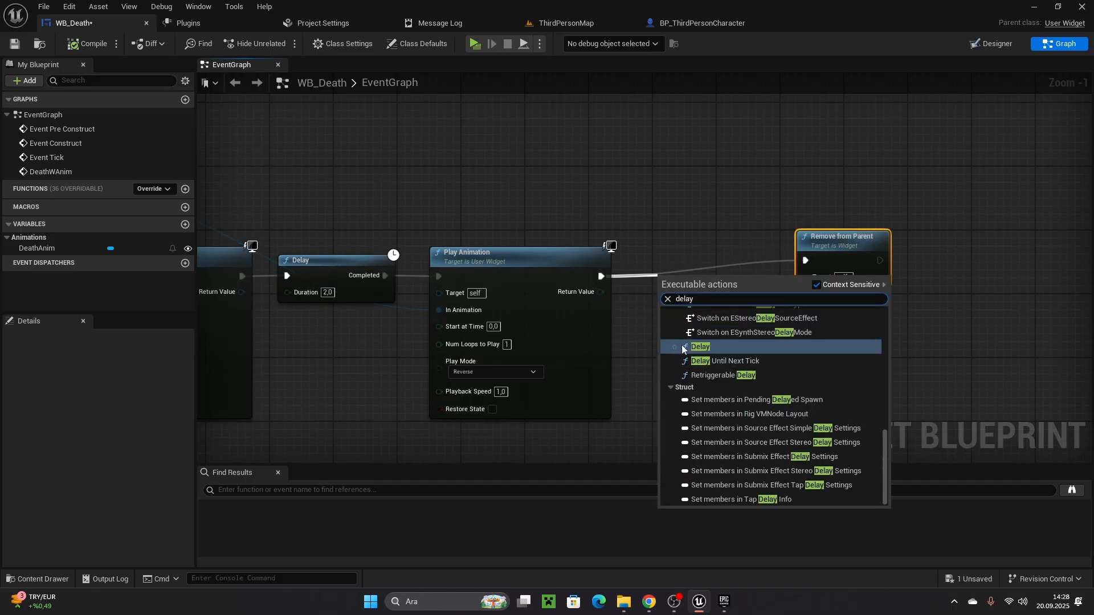
key(Return)
text(2)
key(Return)
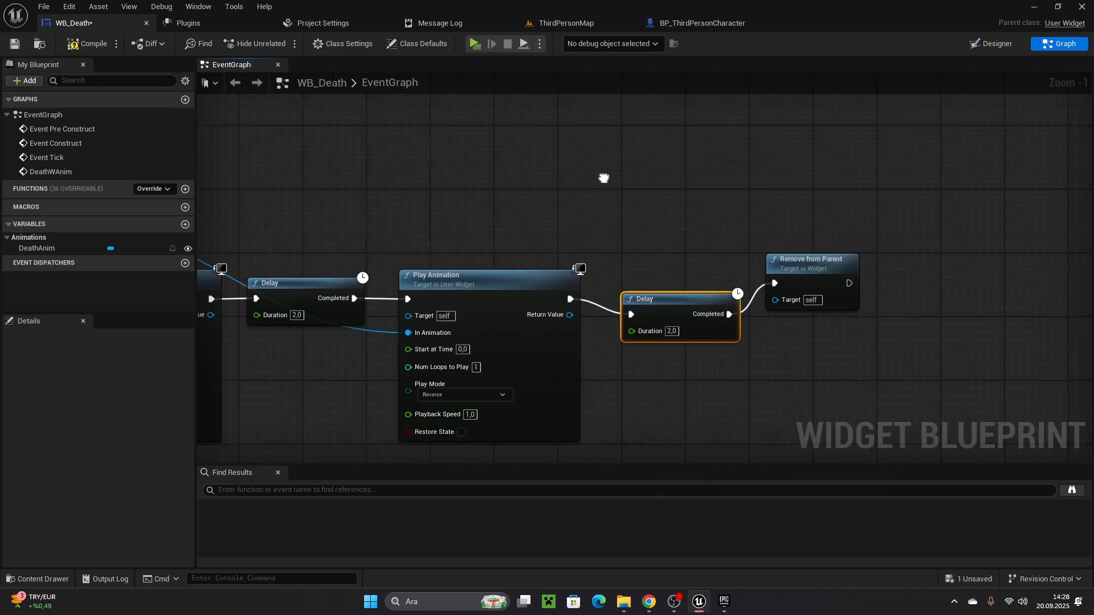
In BP_ThirdPersonCharacter, set the Duration of the Delay after Add to Viewport to 4, save, and return to WB_Death
click(676, 24)
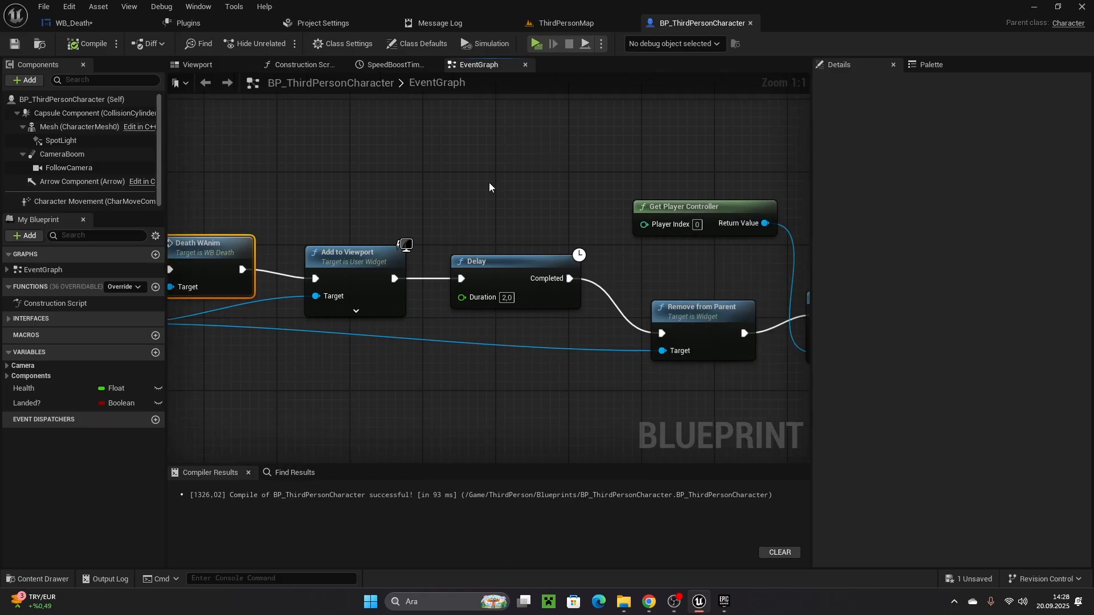
text(4)
key(Return)
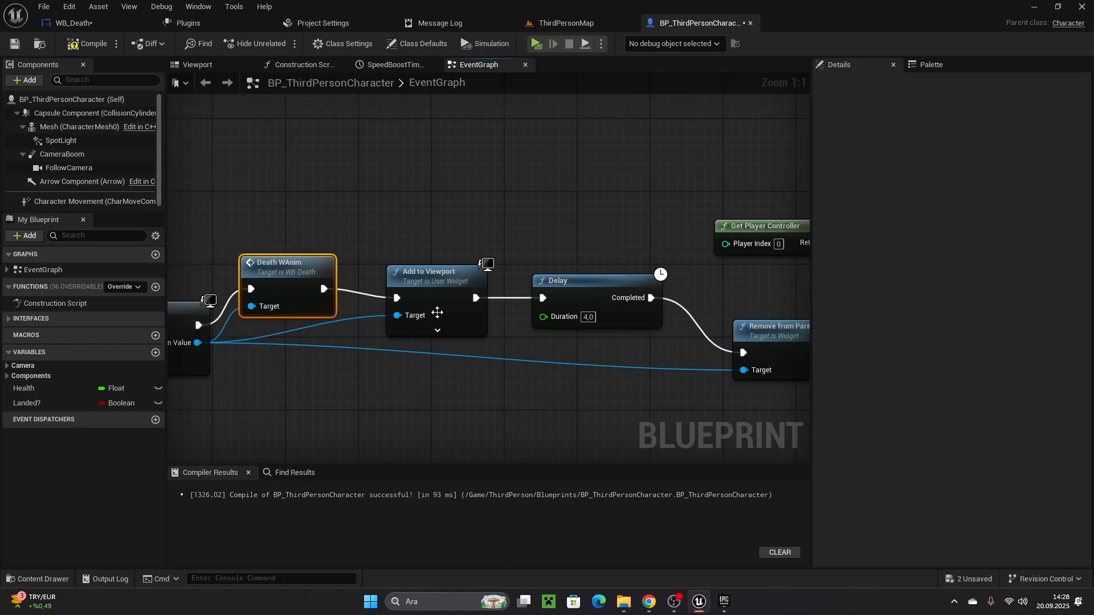
click(15, 44)
click(73, 23)
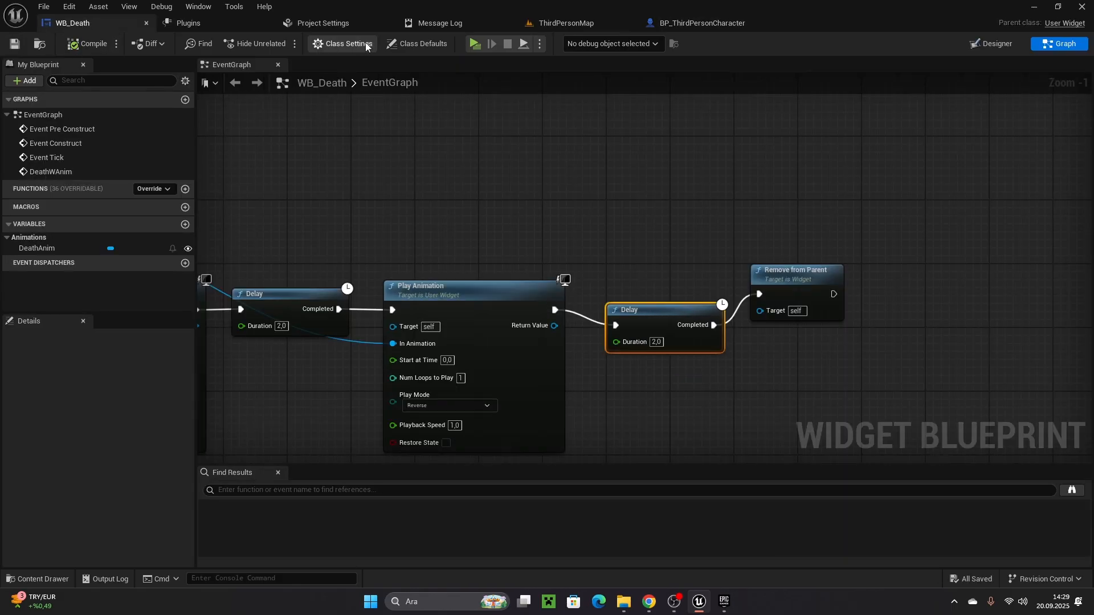
Play-test the character's death to check how the YOU DIED text animates in and out with the lengthened delays
click(474, 44)
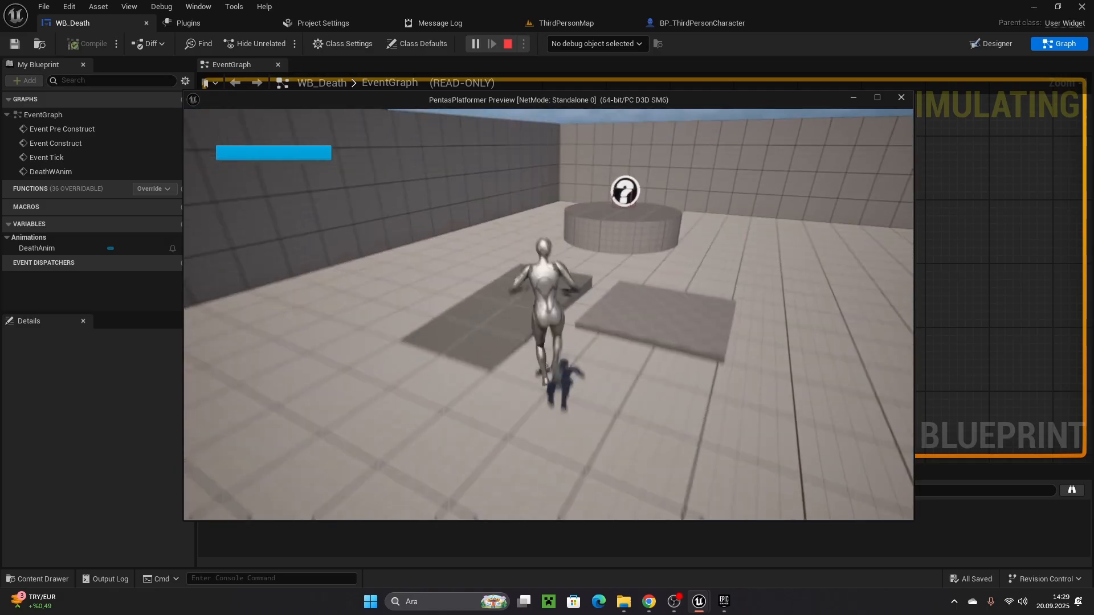
key(w)
key(space)
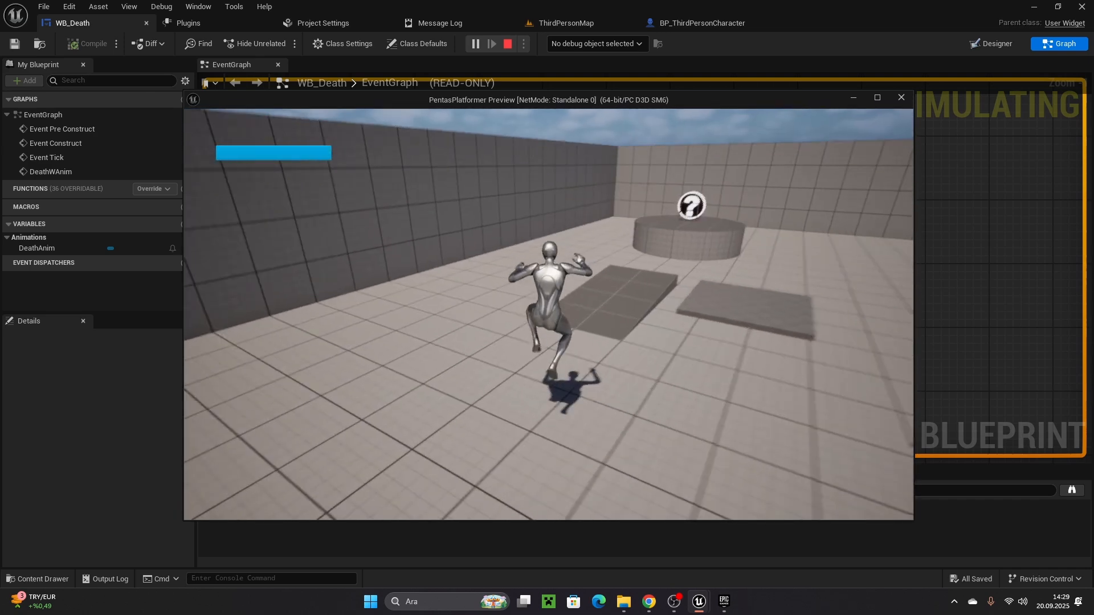
key(Escape)
right_drag(513, 326, 700, 287)
right_drag(326, 157, 398, 212)
scroll(550, 94, down, 1)
click(557, 22)
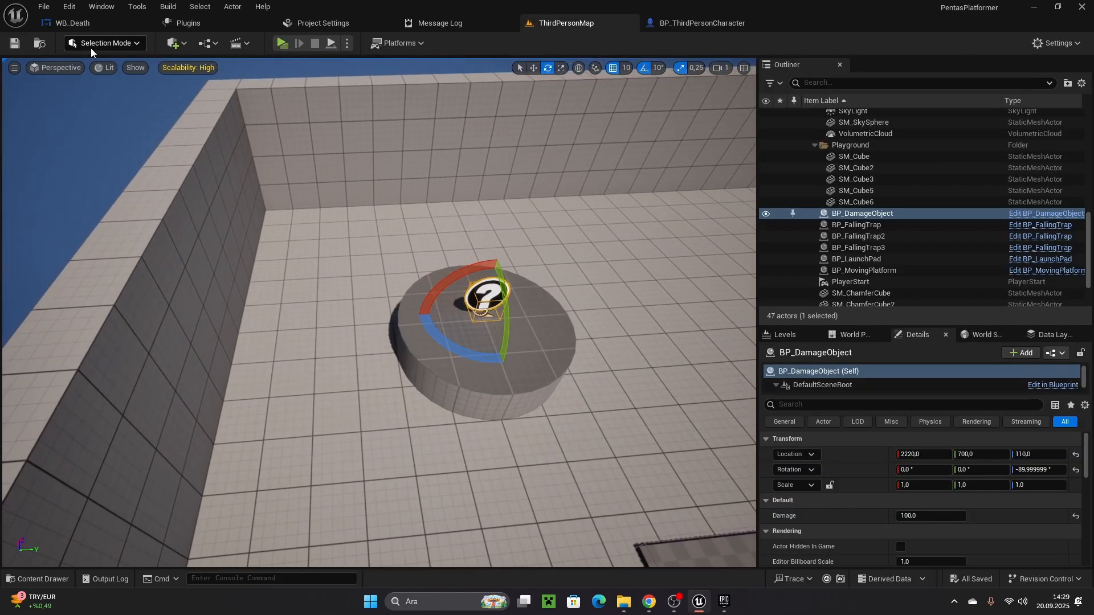
In WB_Death's designer, add a Background Blur widget to the Canvas Panel
click(87, 26)
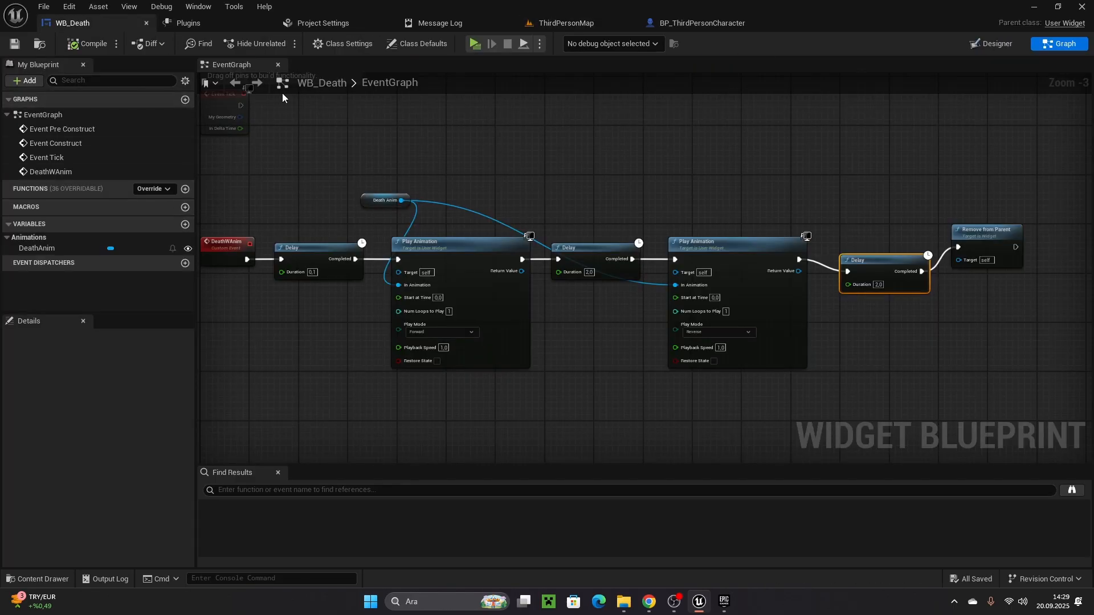
click(970, 45)
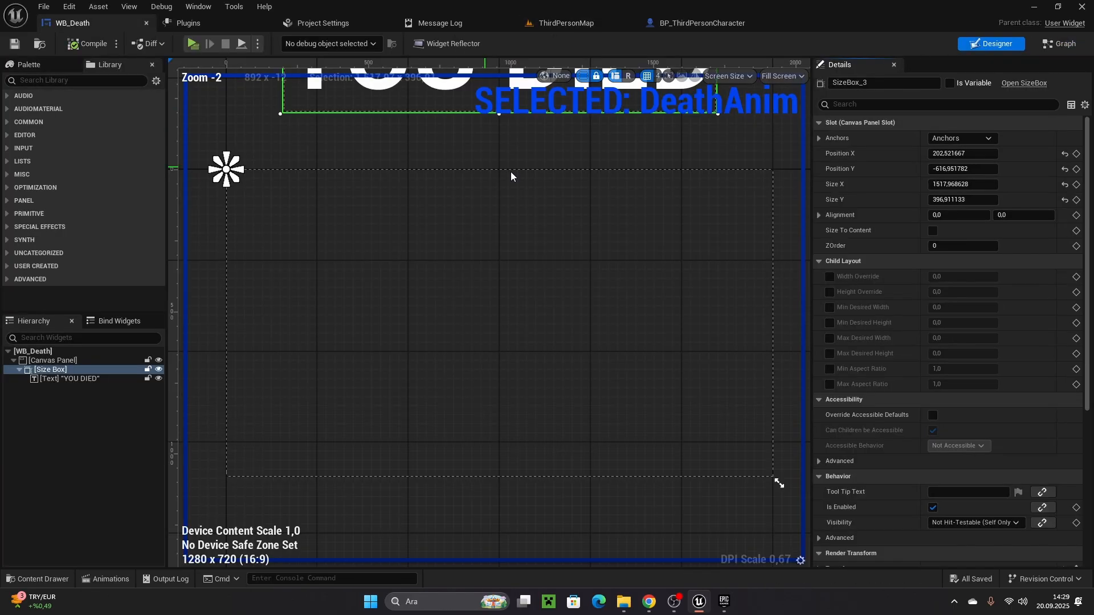
click(59, 82)
text(b)
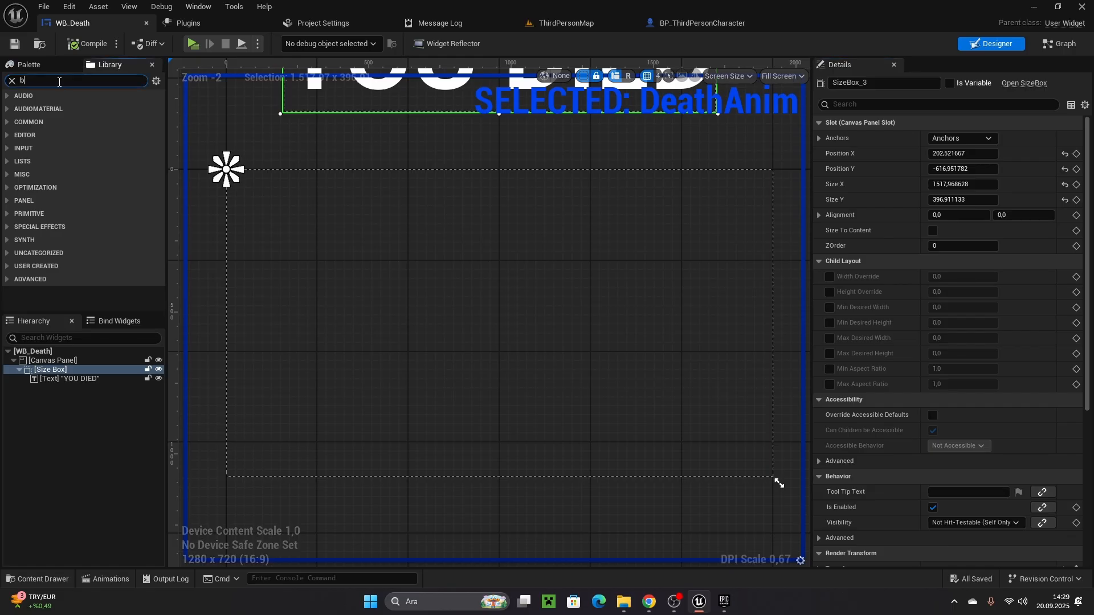
text(lu)
drag(36, 124, 305, 282)
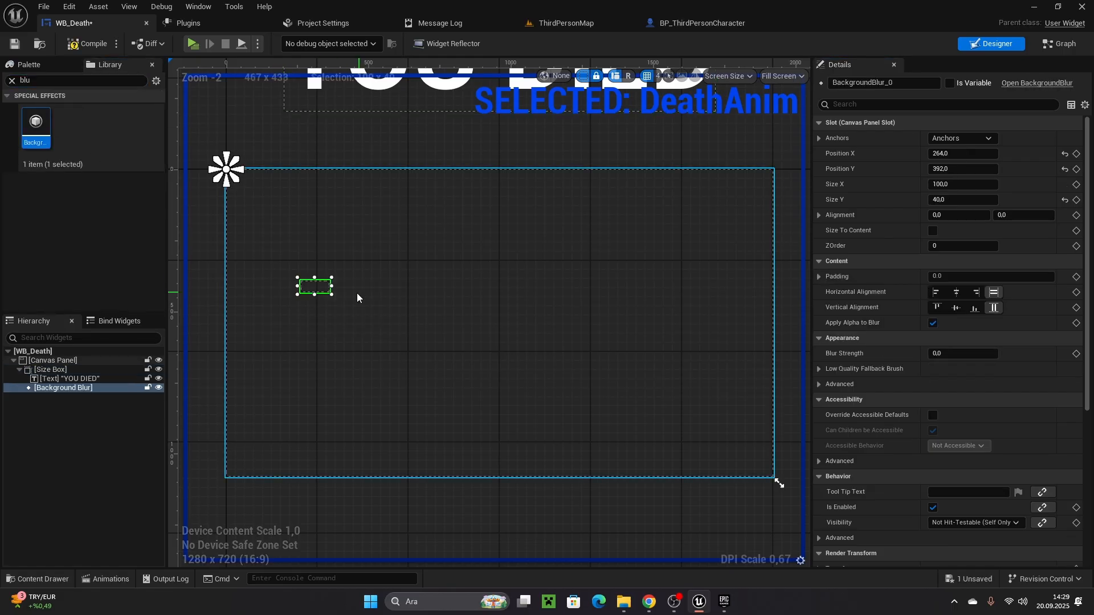
Anchor the Background Blur to stretch over the full canvas and set its left, top, right and bottom offsets to 0
click(962, 139)
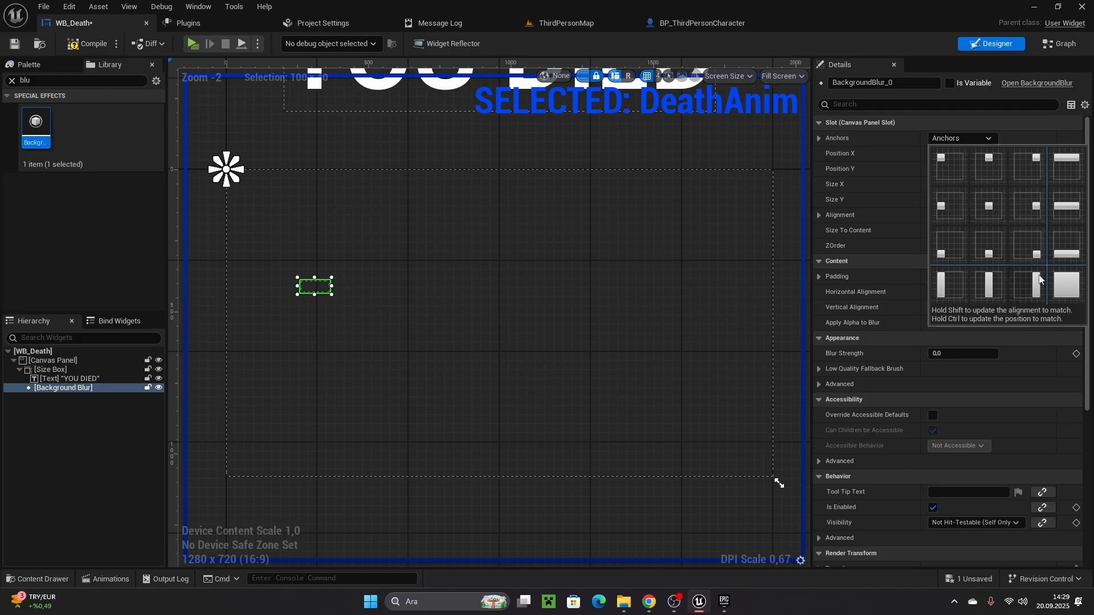
click(1065, 285)
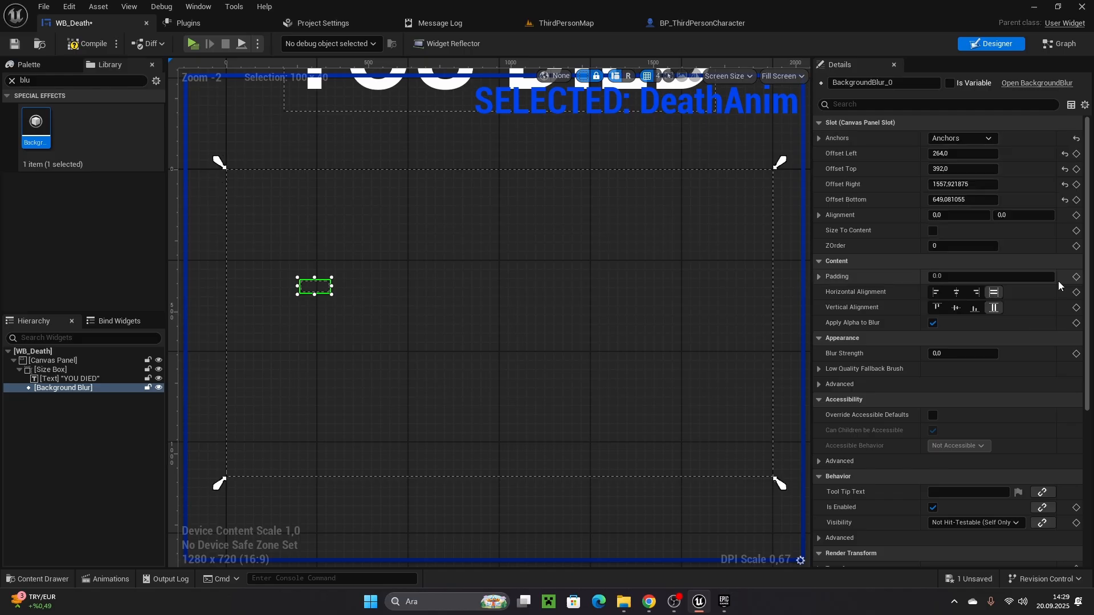
text(0)
key(Return)
click(963, 199)
text(0)
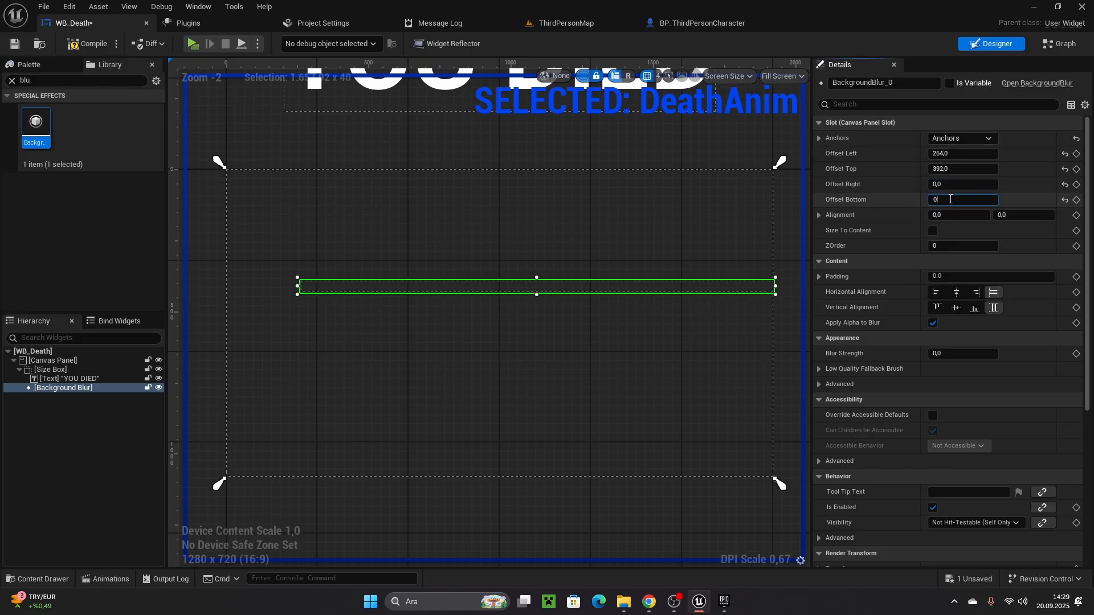
key(Return)
click(947, 154)
text(0)
key(Return)
click(947, 170)
text(0)
key(Return)
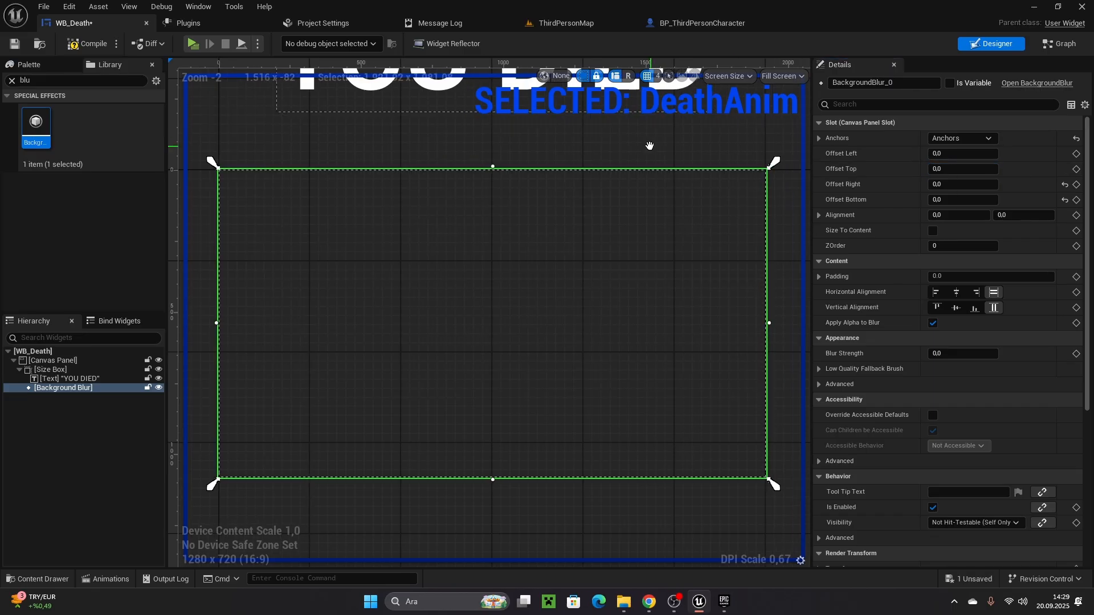
Set the Background Blur's Blur Strength to 5, and compile and save WB_Death
right_drag(649, 147, 694, 167)
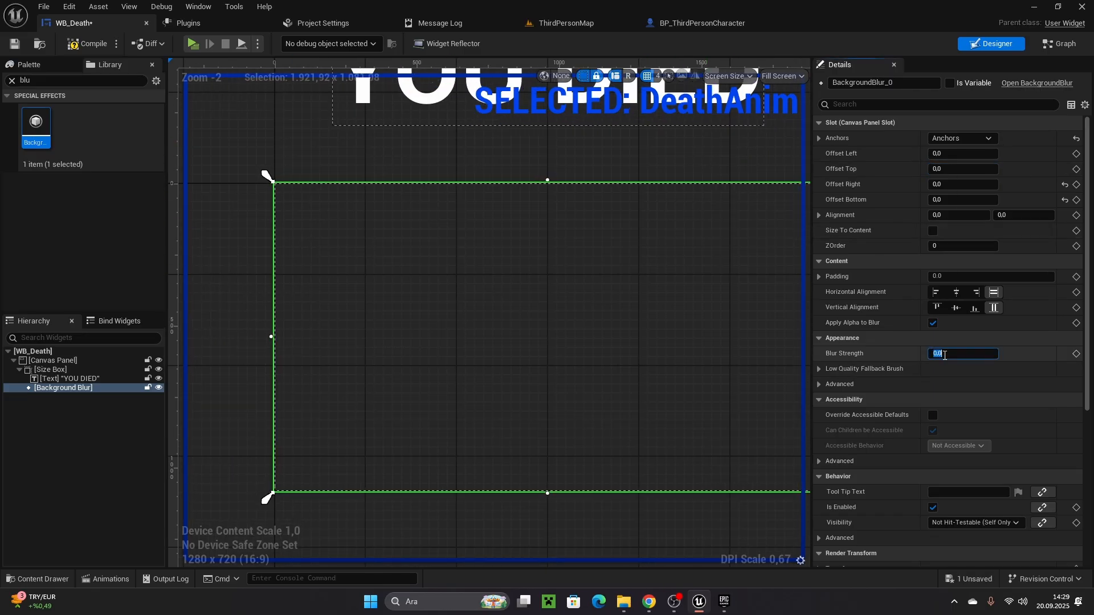
text(5)
key(Return)
right_drag(640, 286, 598, 277)
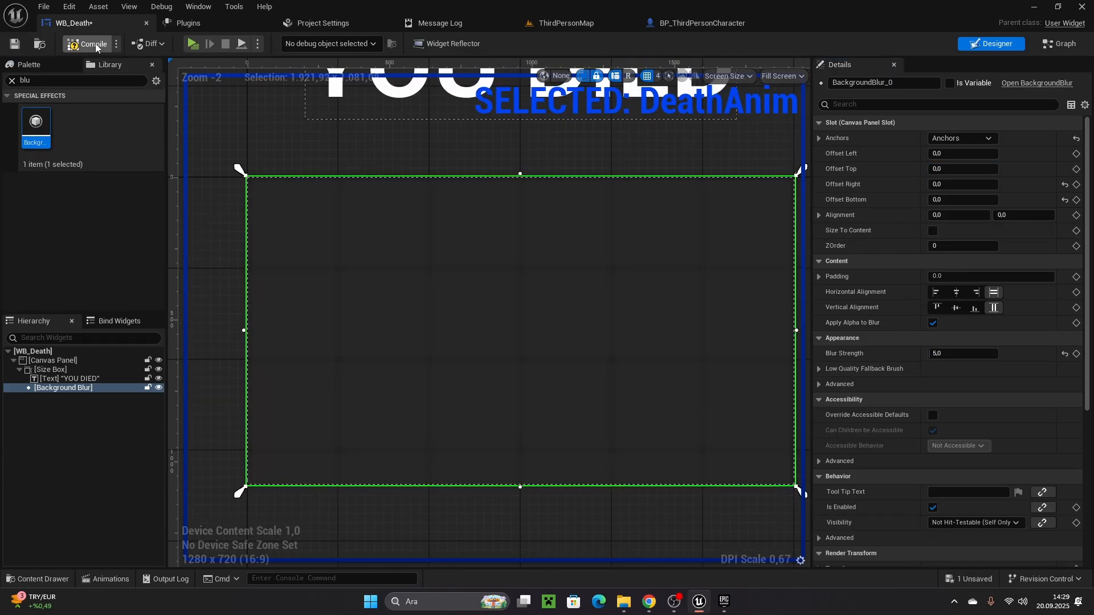
click(93, 45)
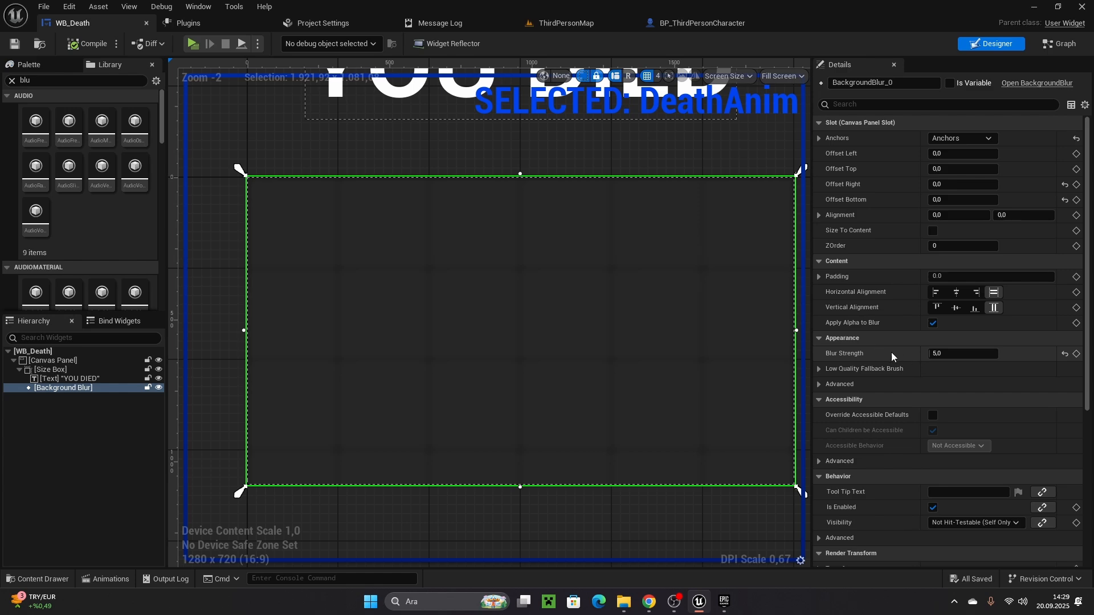
Play-test the character's death from ThirdPersonMap to check the background blur on the death screen
click(555, 24)
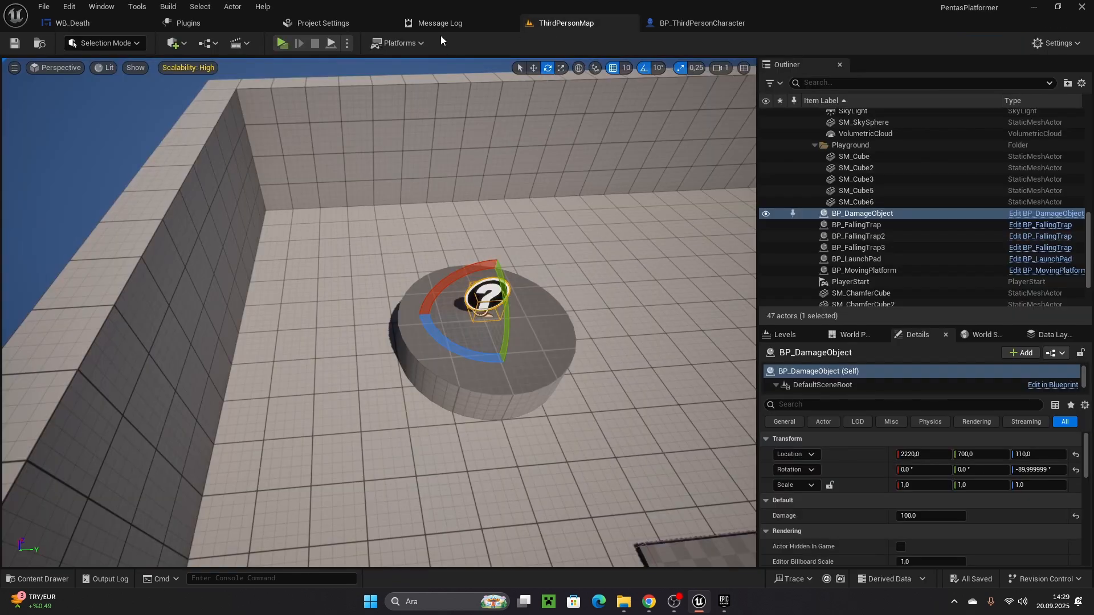
click(289, 44)
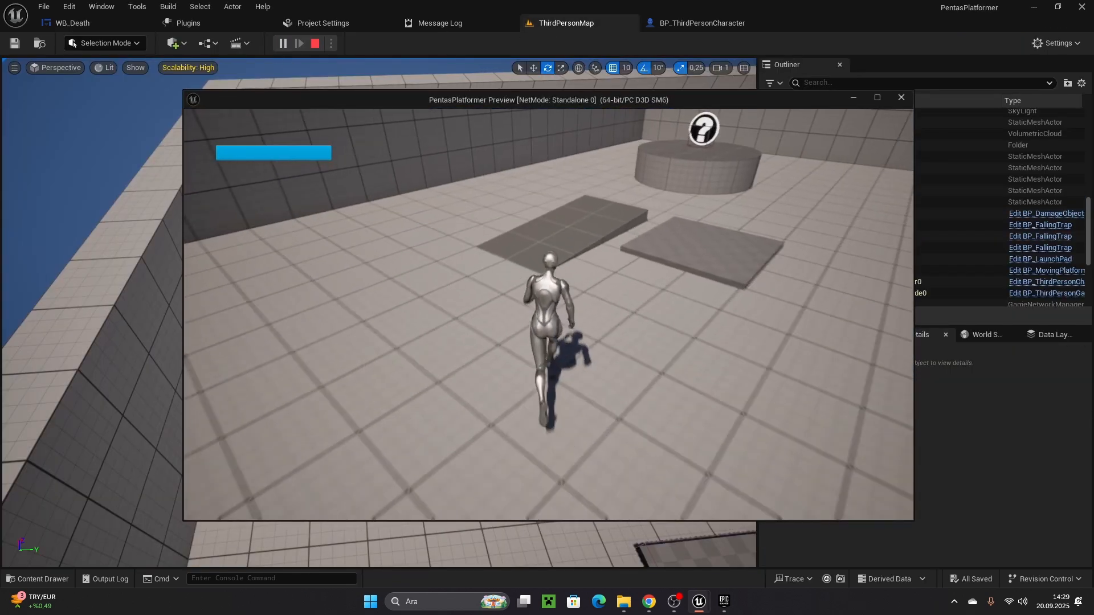
key(w)
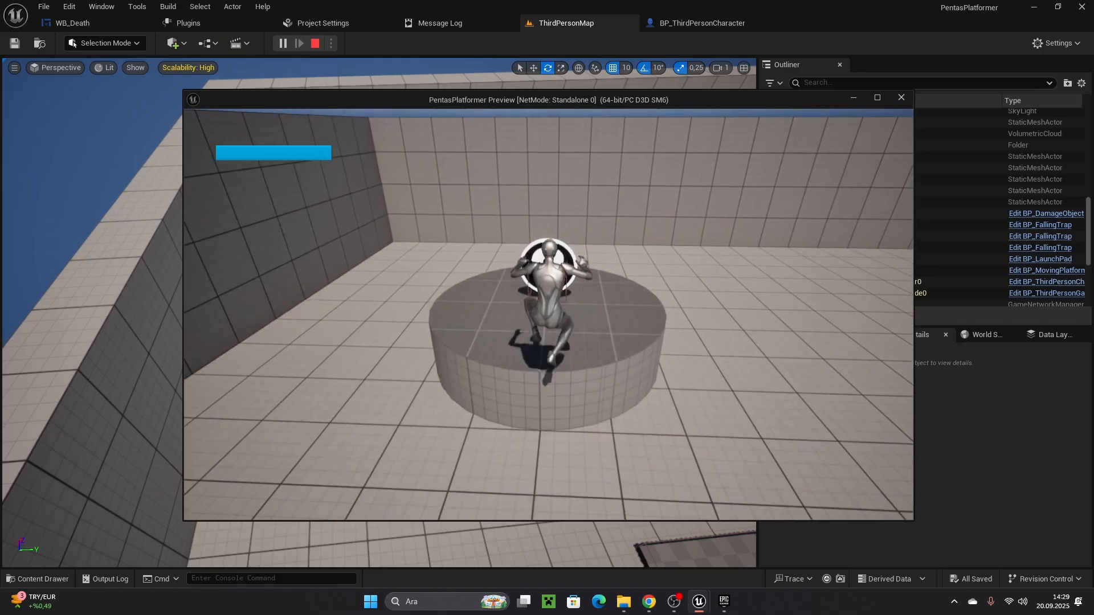
key(space)
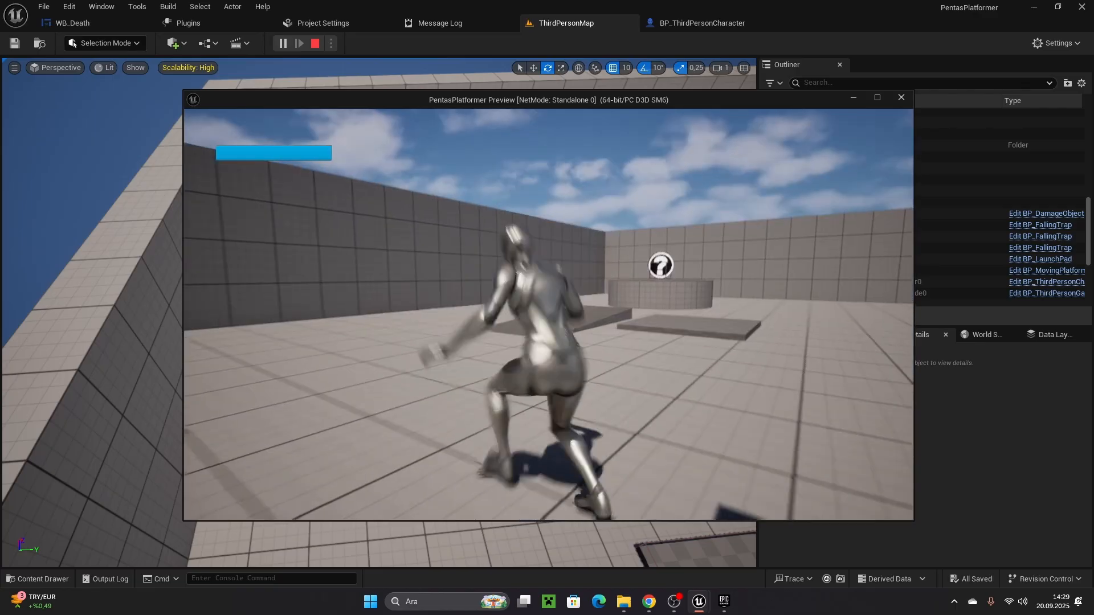
key(Escape)
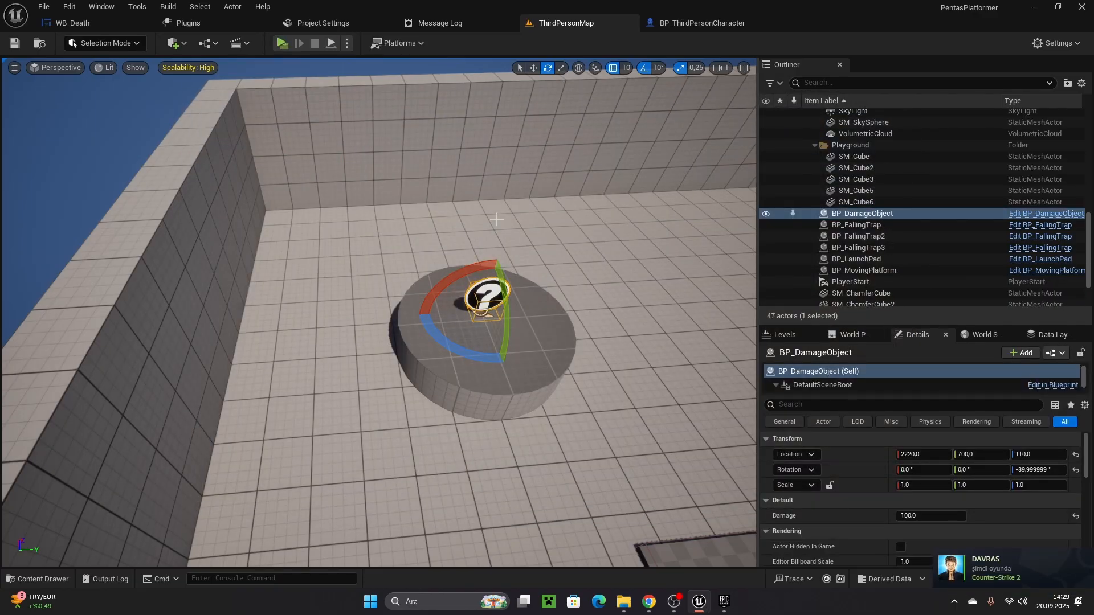
Try a Blur Strength of 10 on WB_Death's Background Blur, compile, and play-test the character's death
click(701, 23)
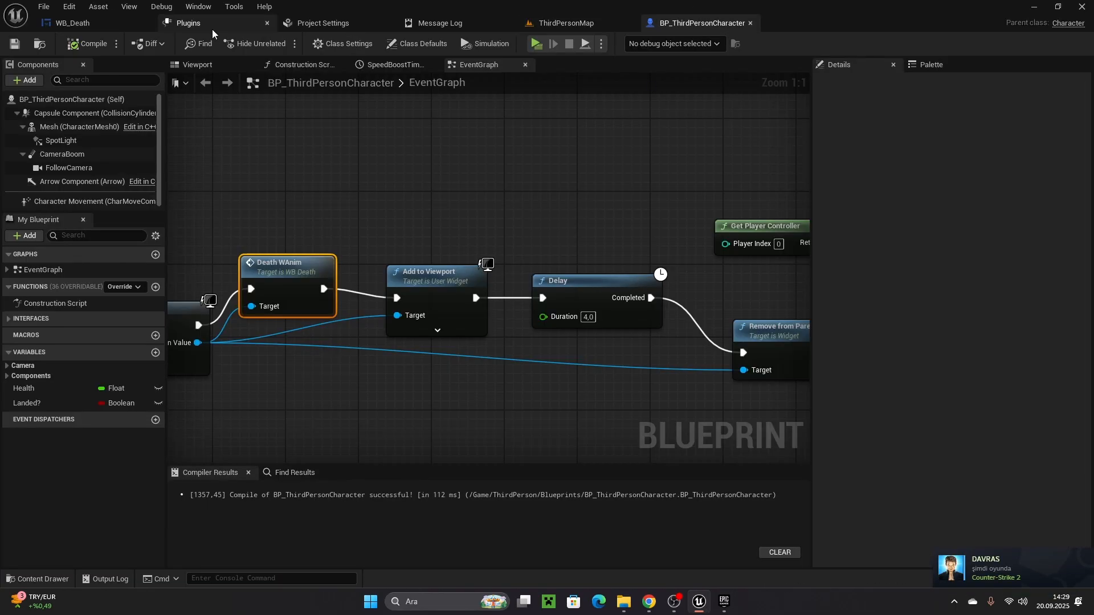
click(91, 22)
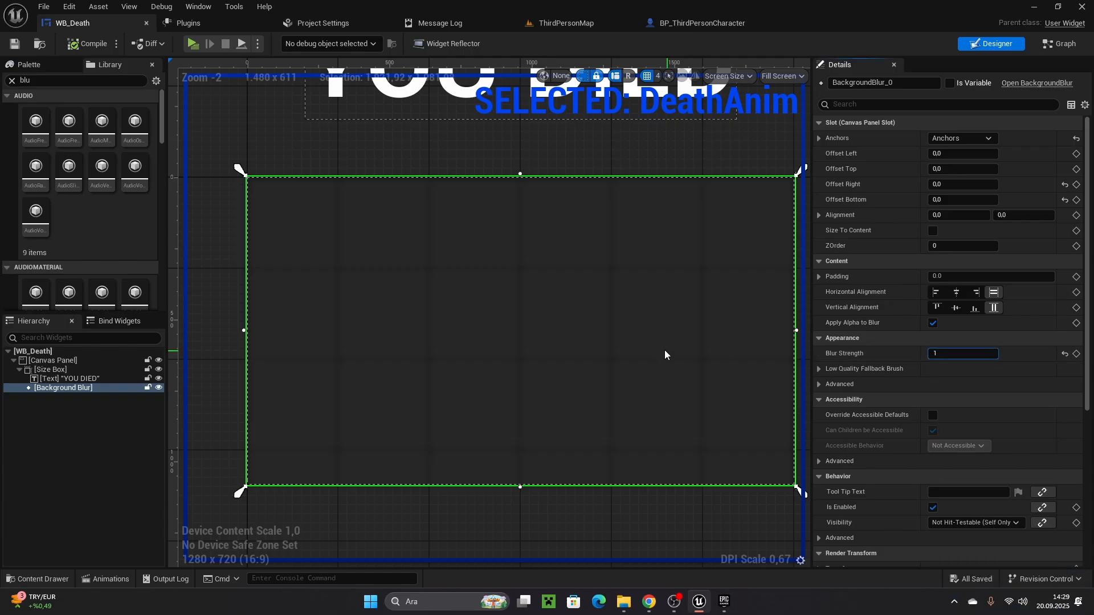
click(93, 44)
key(w)
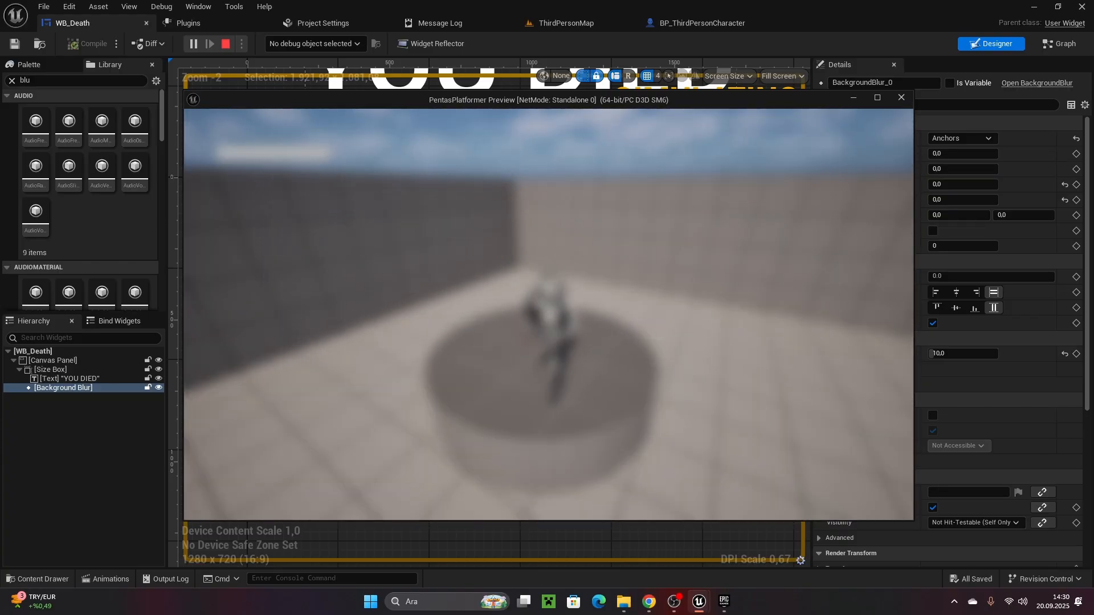
key(w)
key(Escape)
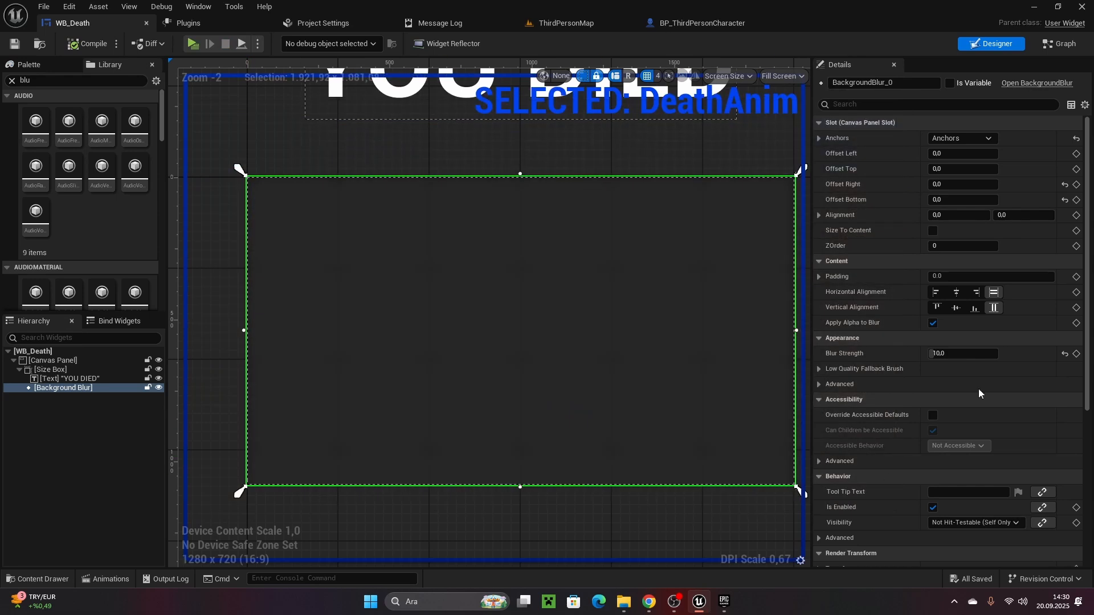
Set the Background Blur's Blur Strength back to 5, and compile and save WB_Death
right_drag(291, 134, 365, 140)
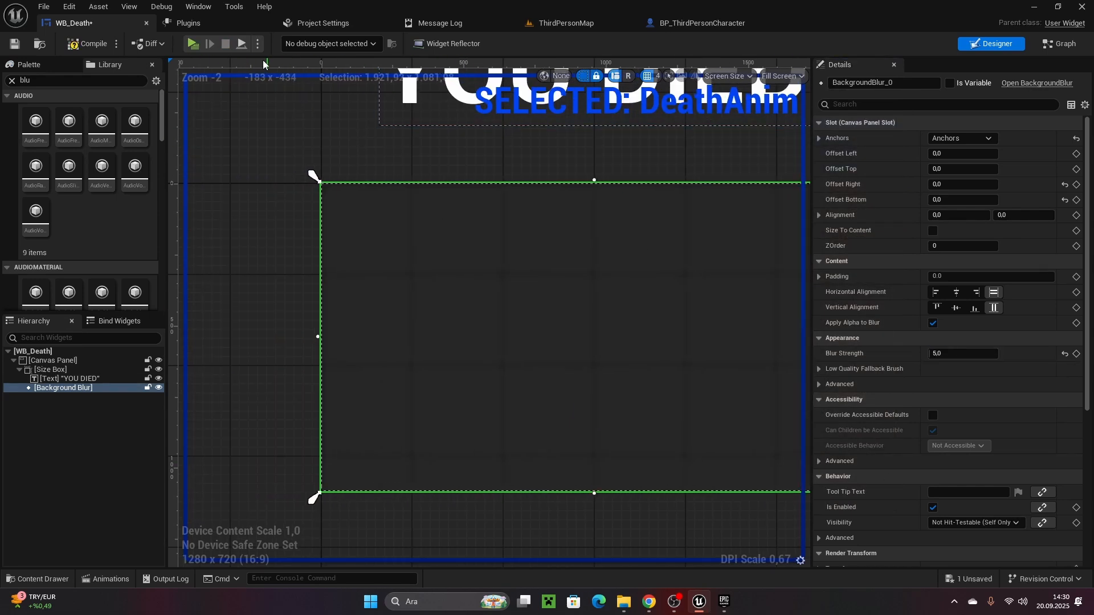
click(105, 45)
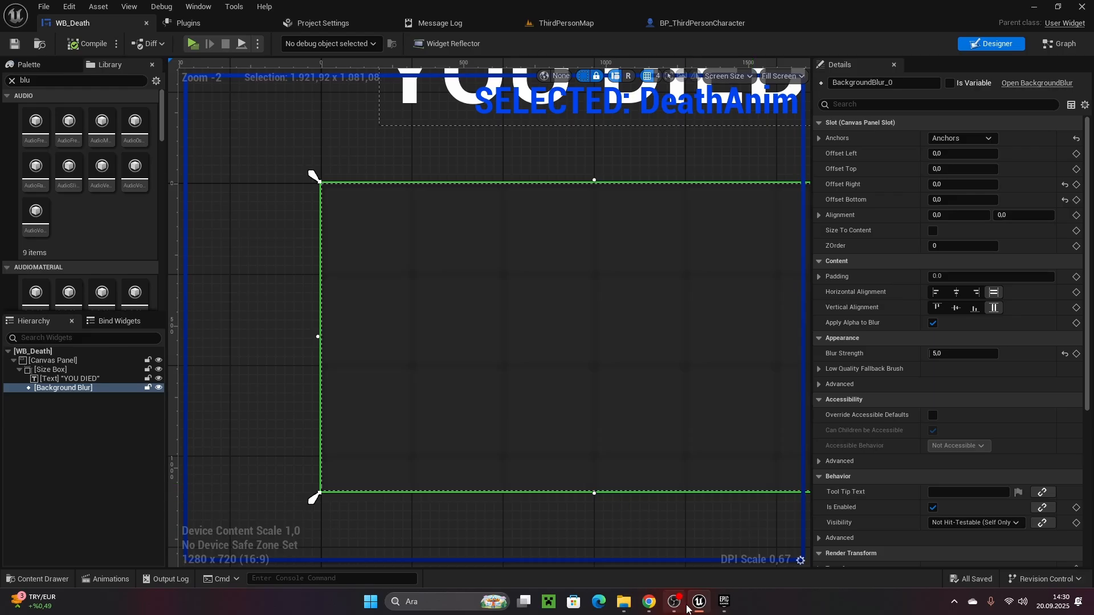
right_drag(356, 119, 303, 117)
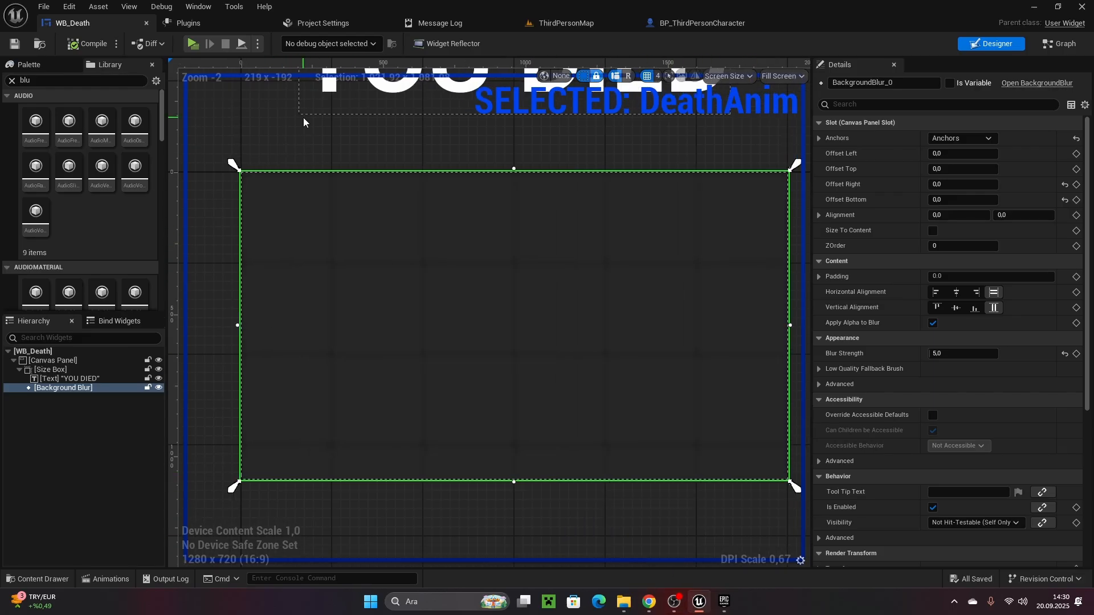
click(547, 22)
mouse_move(495, 235)
right_down()
mouse_move(604, 273)
mouse_move(504, 219)
mouse_move(513, 227)
right_up()
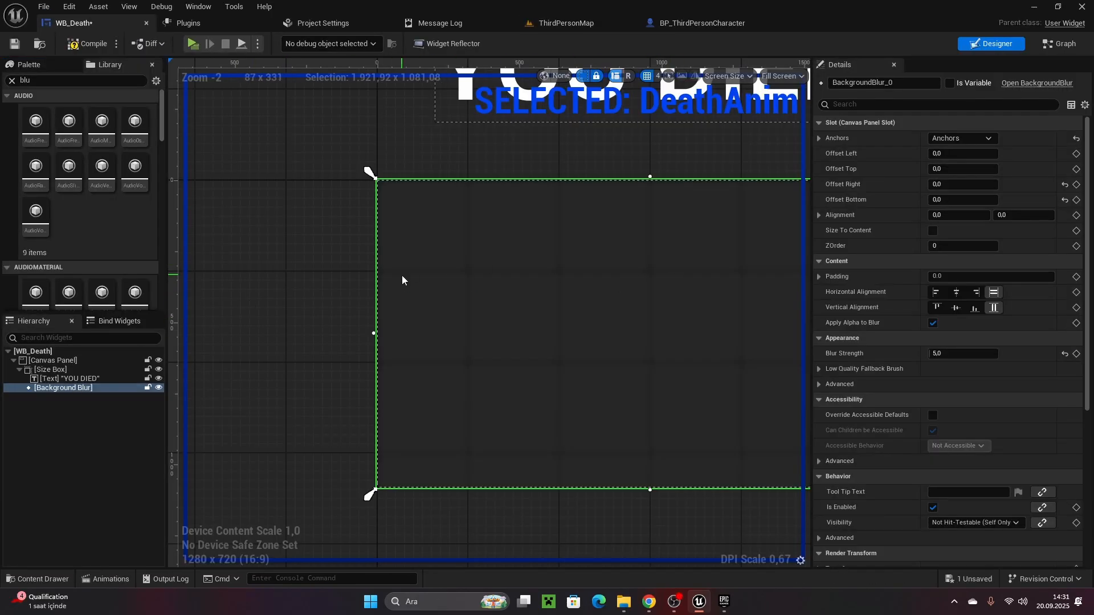
Set the ZOrder of the Size Box holding the YOU DIED text to 1, and compile and save WB_Death
right_drag(557, 245, 467, 229)
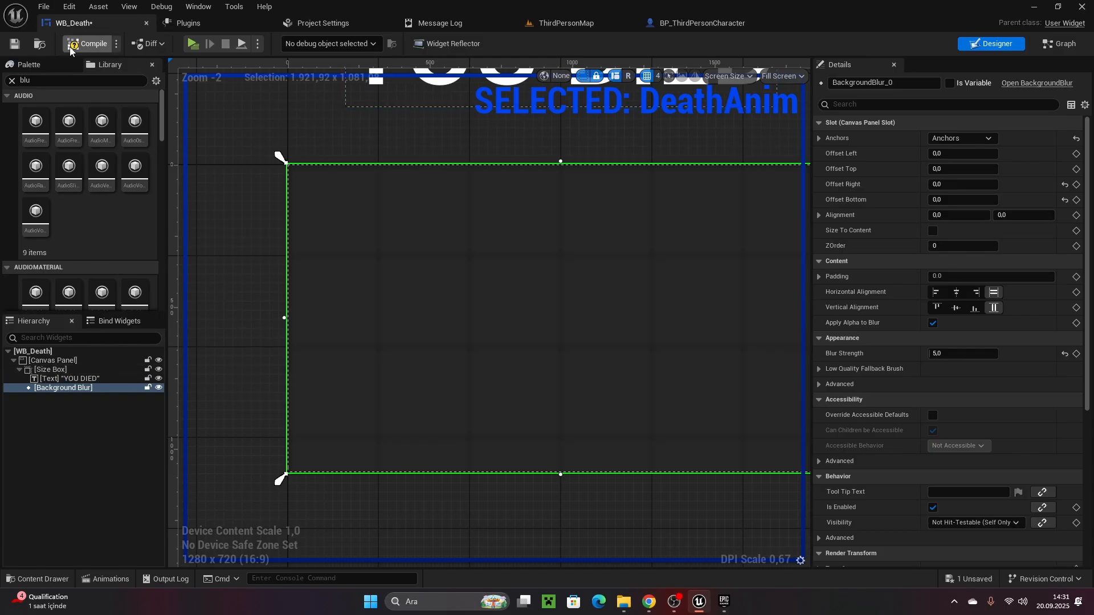
click(48, 369)
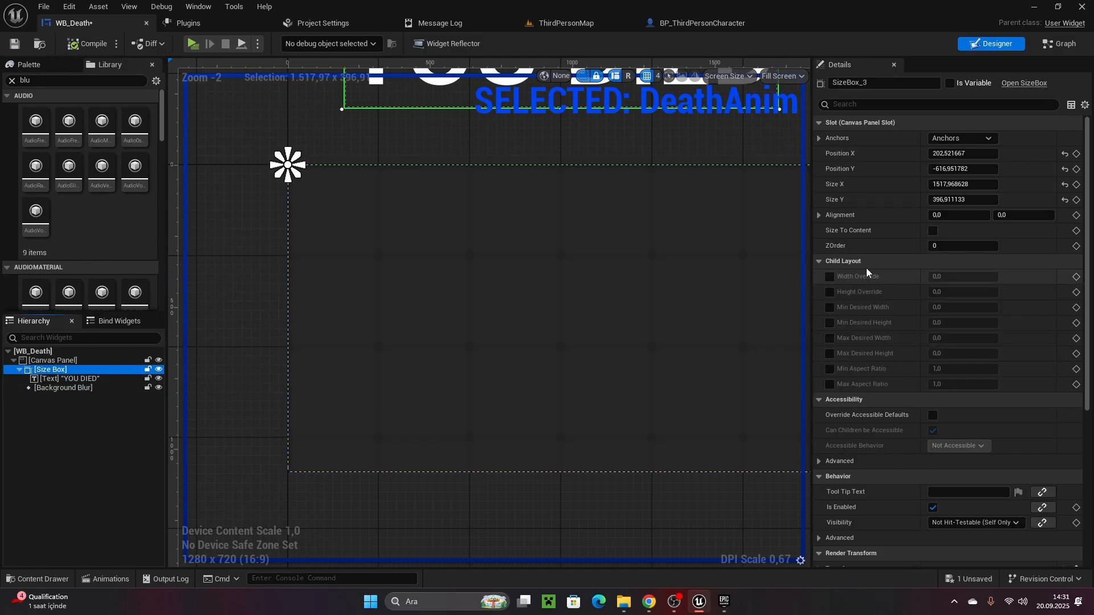
click(932, 246)
text(1)
right_drag(408, 258, 394, 258)
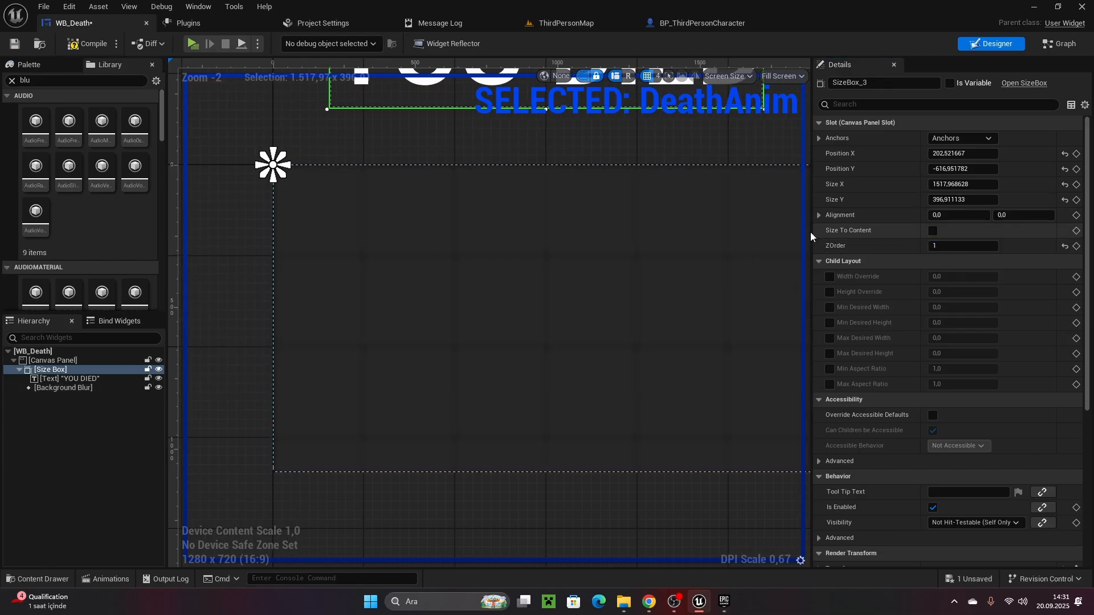
click(89, 43)
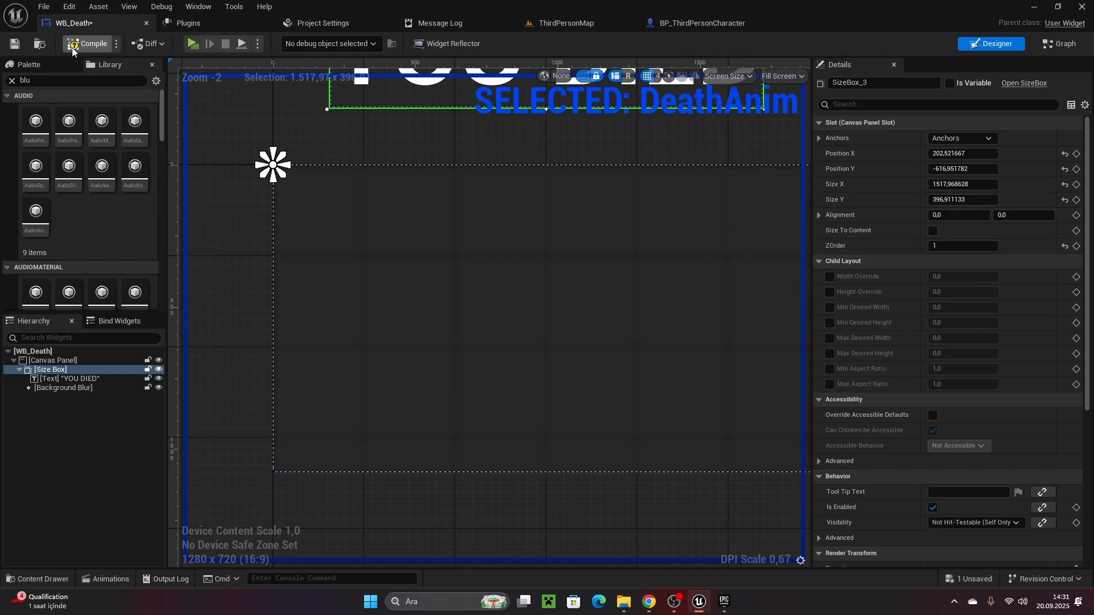
Play-test the character's death to check that the YOU DIED text is drawn above the background blur
key(w)
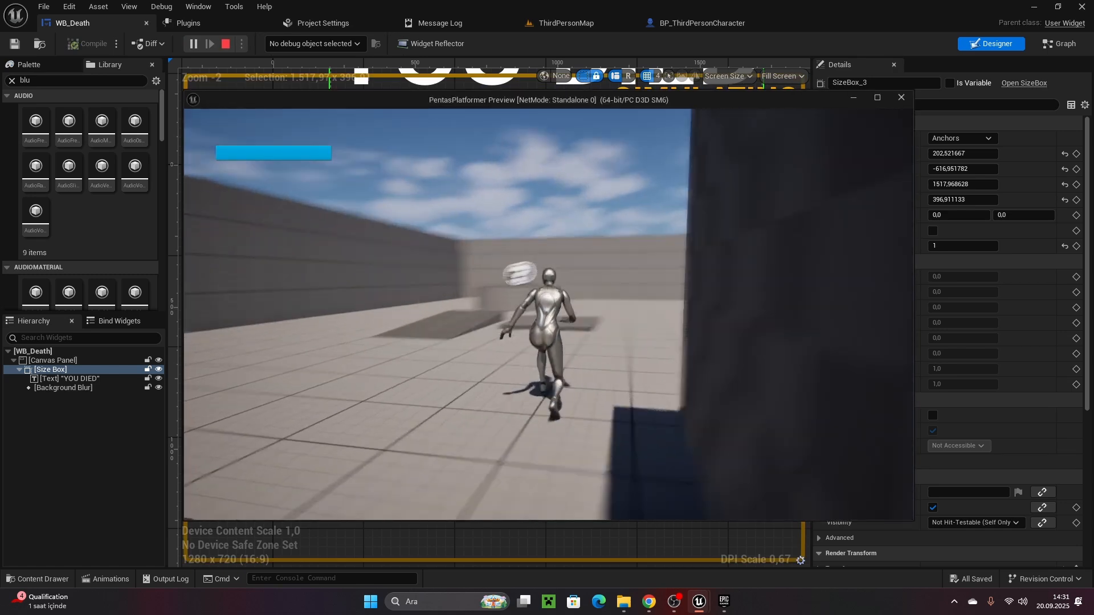
key(space)
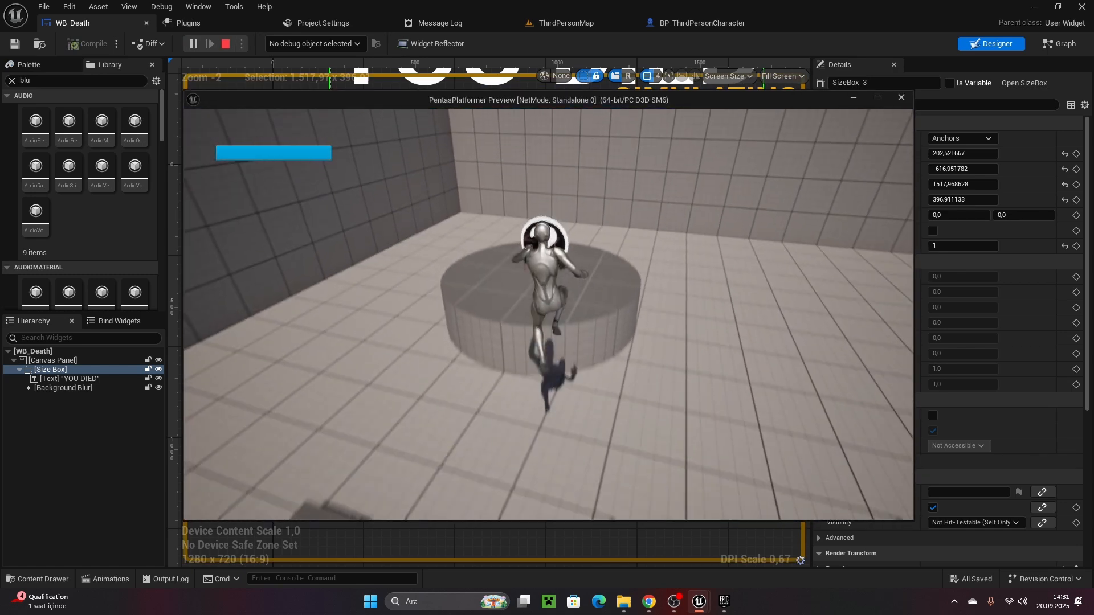
key(w)
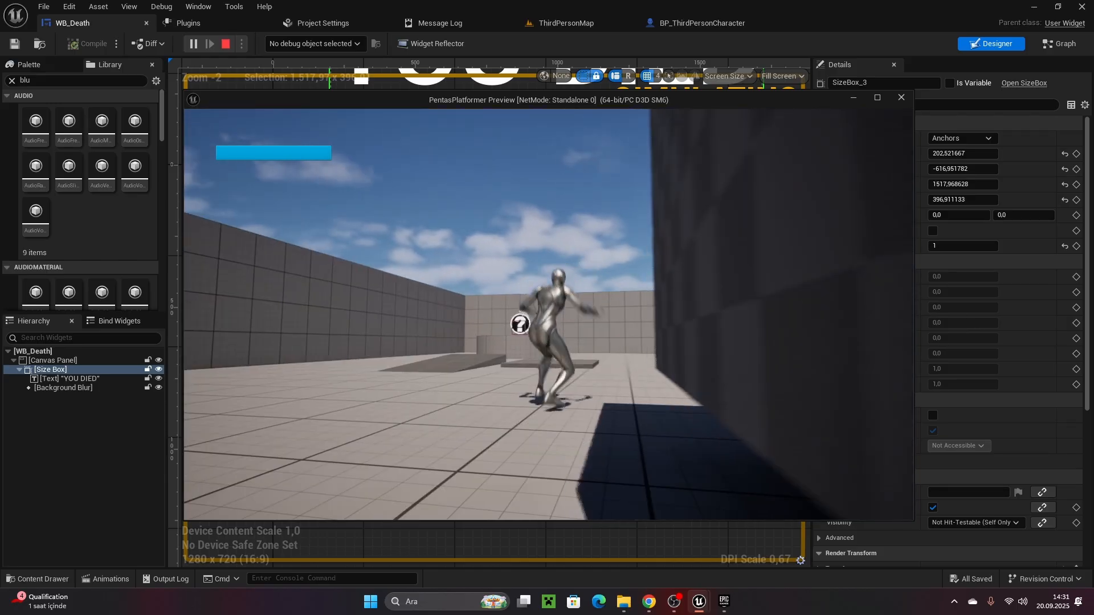
key(Escape)
Compare the ZOrder of the Background Blur with that of the Size Box, and play-test the level again
click(56, 388)
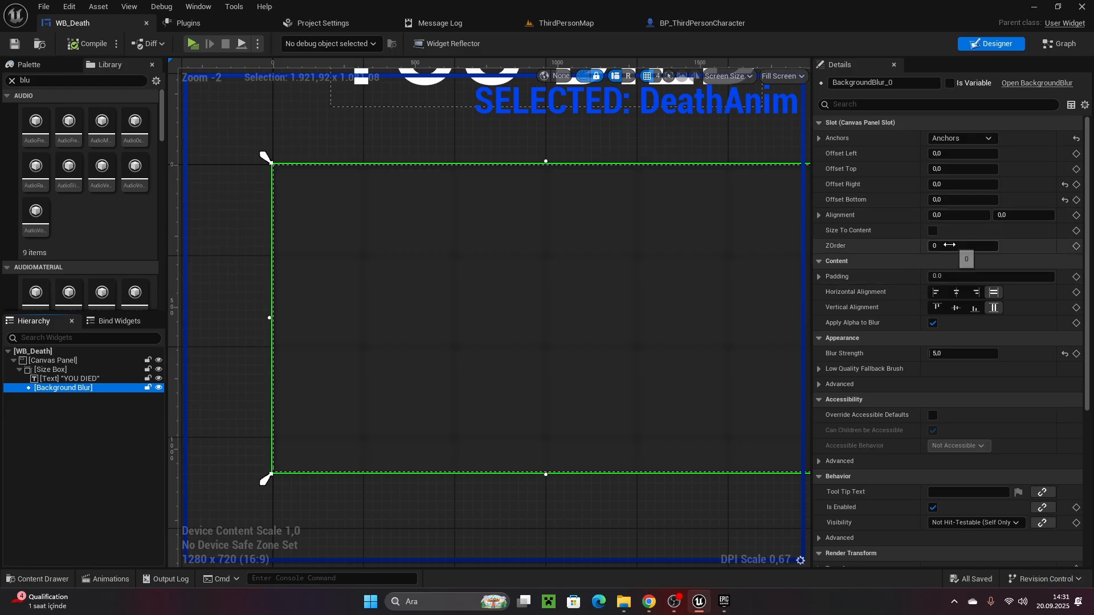
click(64, 372)
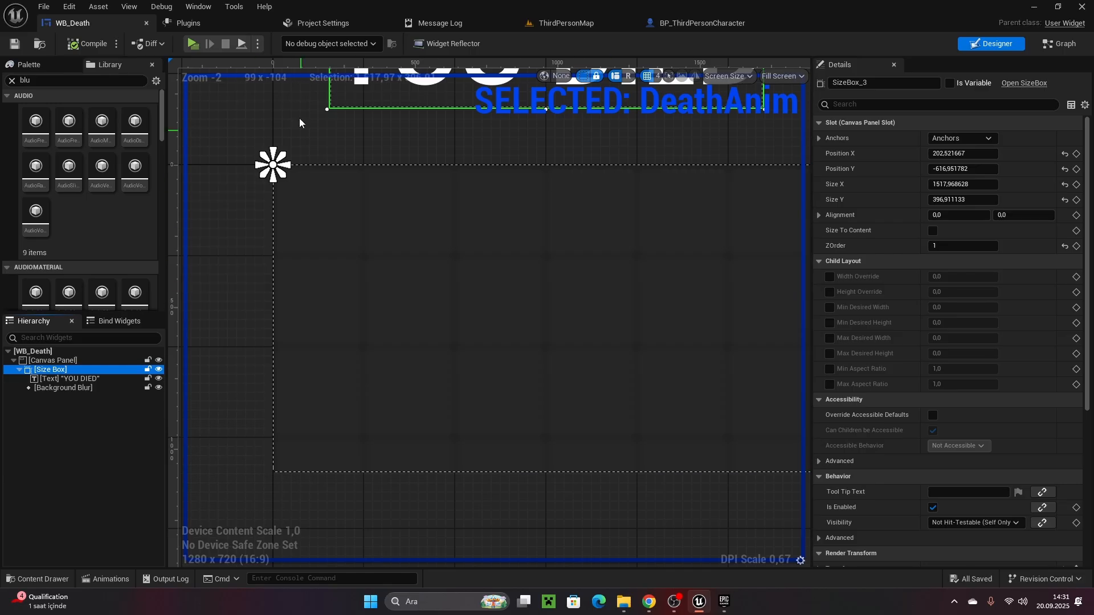
click(192, 44)
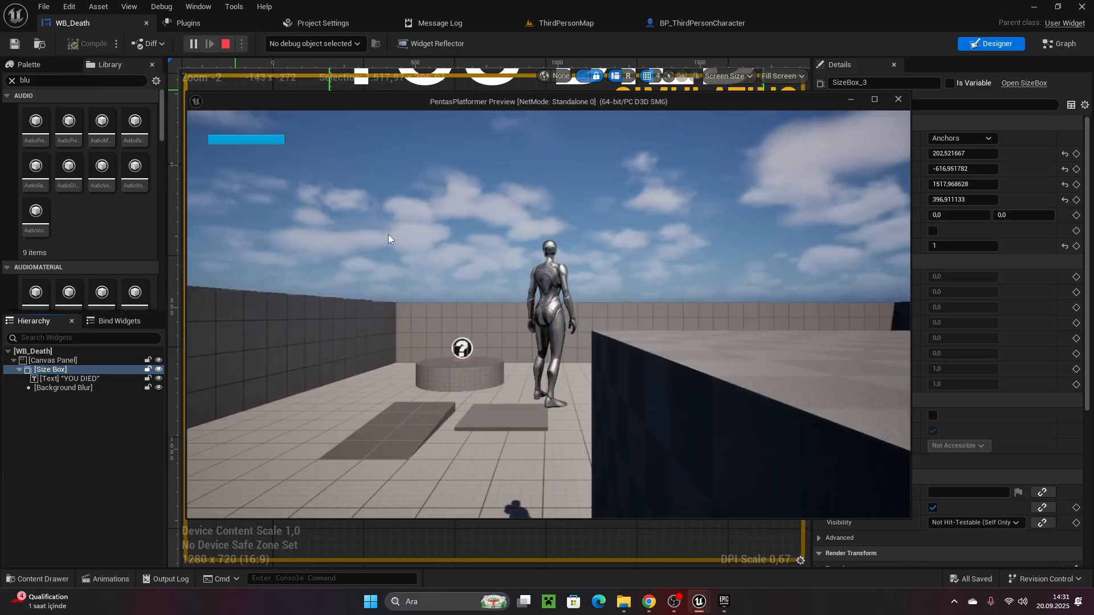
key(w)
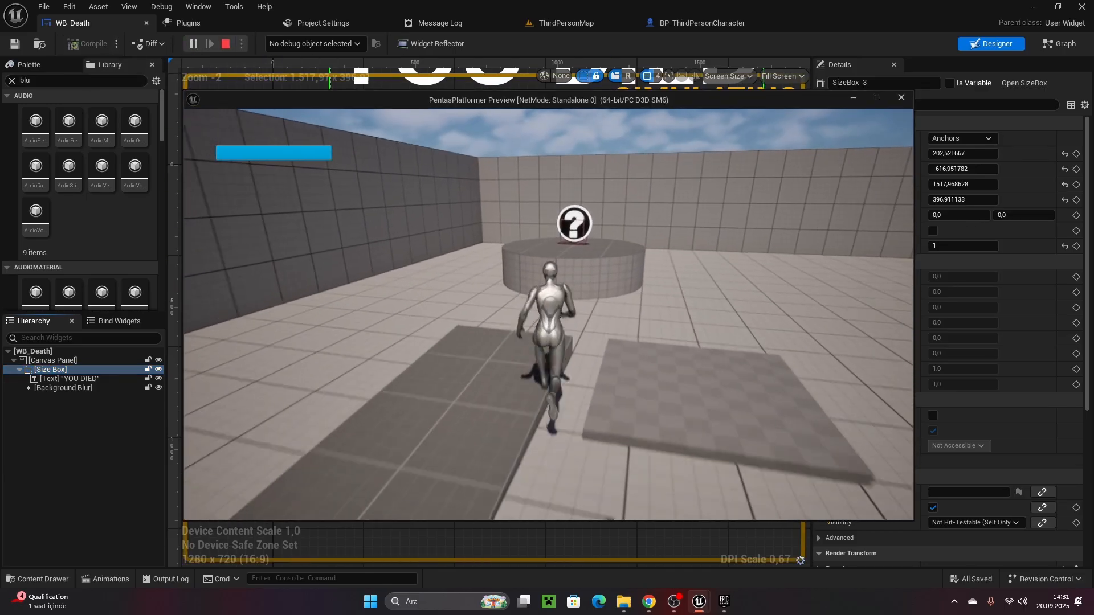